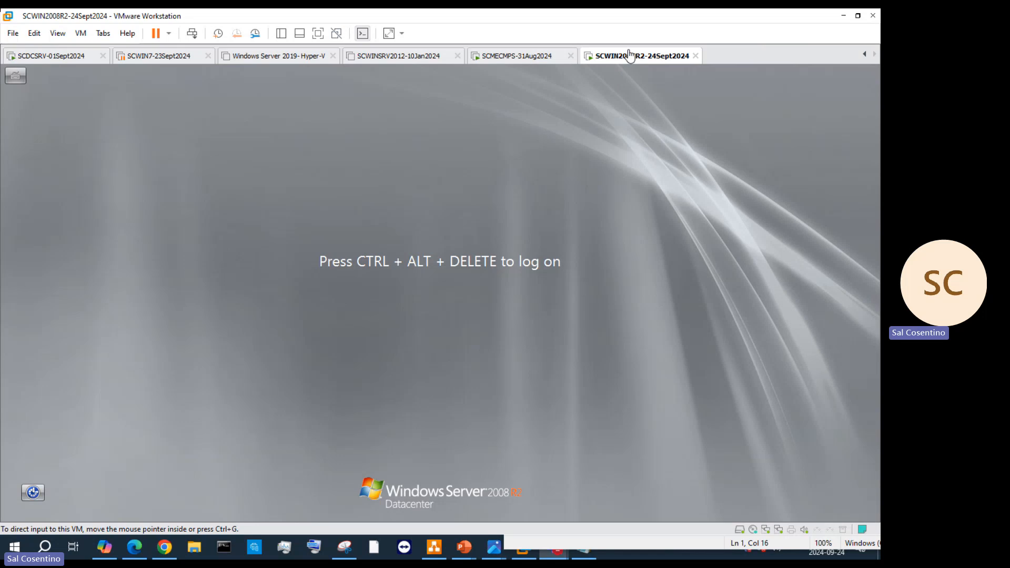
- Bring up the Administrator logon prompt of the SCWIN2008R2-24Sept2024 virtual machine
right_click(629, 55)
mouse_move(710, 190)
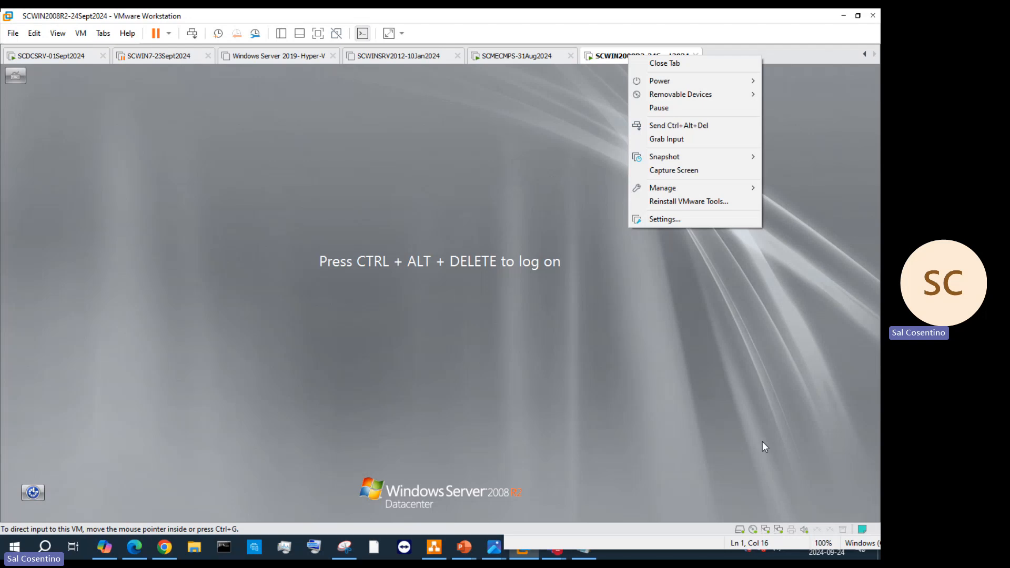
left_click(615, 56)
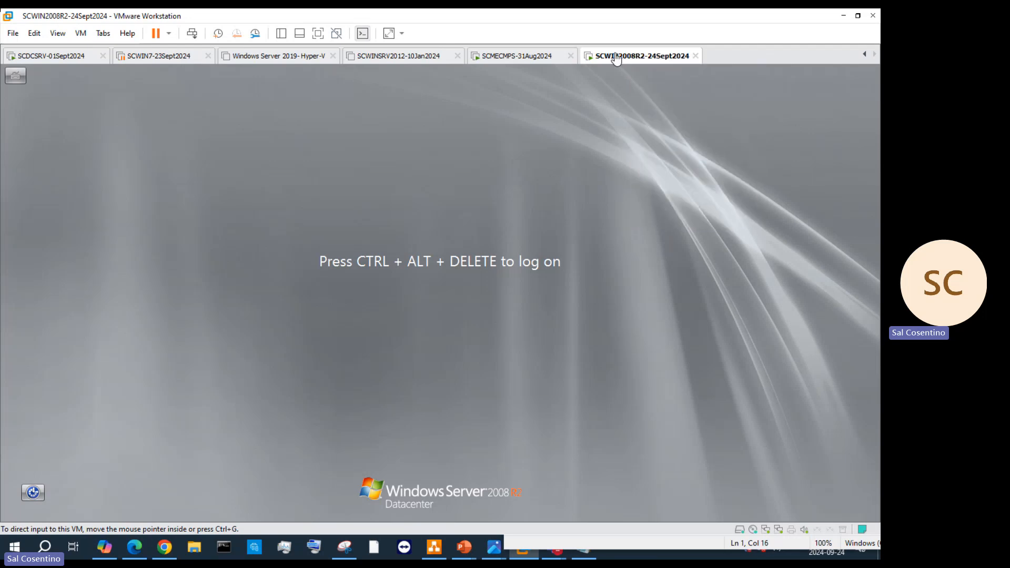
right_click(615, 55)
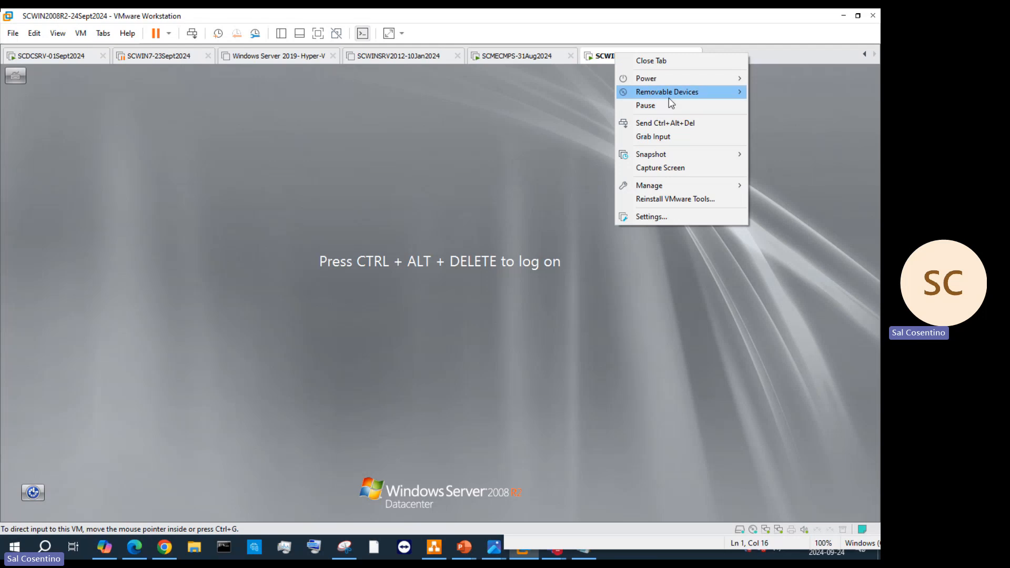
left_click(658, 124)
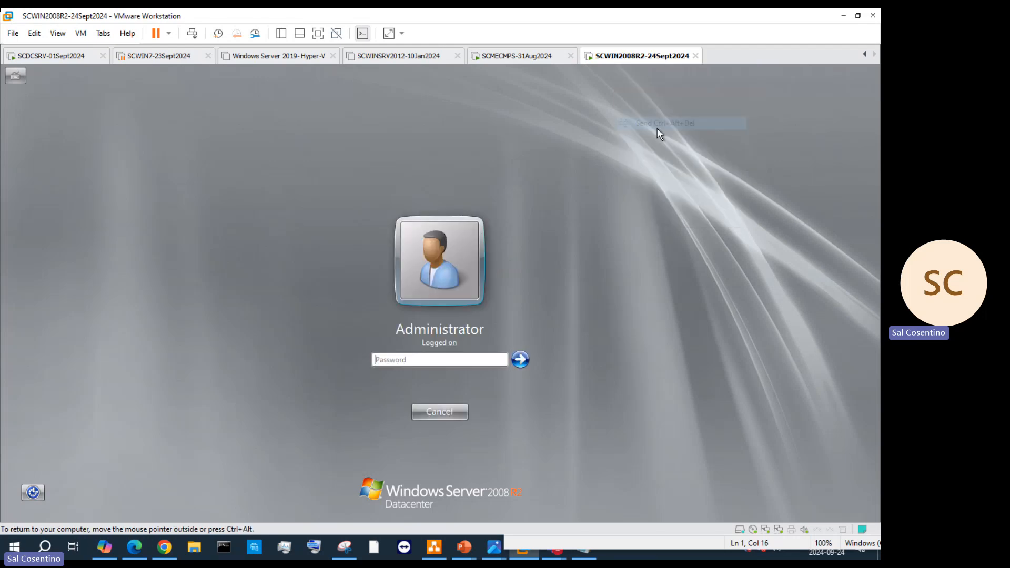
- Enter the Administrator account password, correcting the first entry, and log on to the virtual machine
left_click(462, 357)
type("•••")
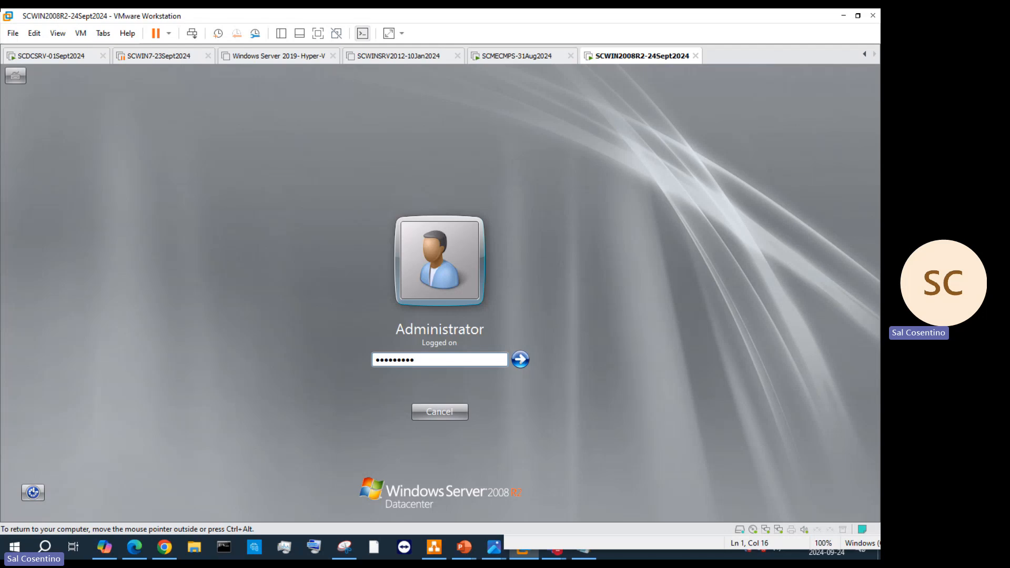
key("BackSpace")
key("BackSpace")
key("BackSpace")
key("BackSpace")
key("BackSpace")
key("BackSpace")
type("•••••••••••••••")
key("Return")
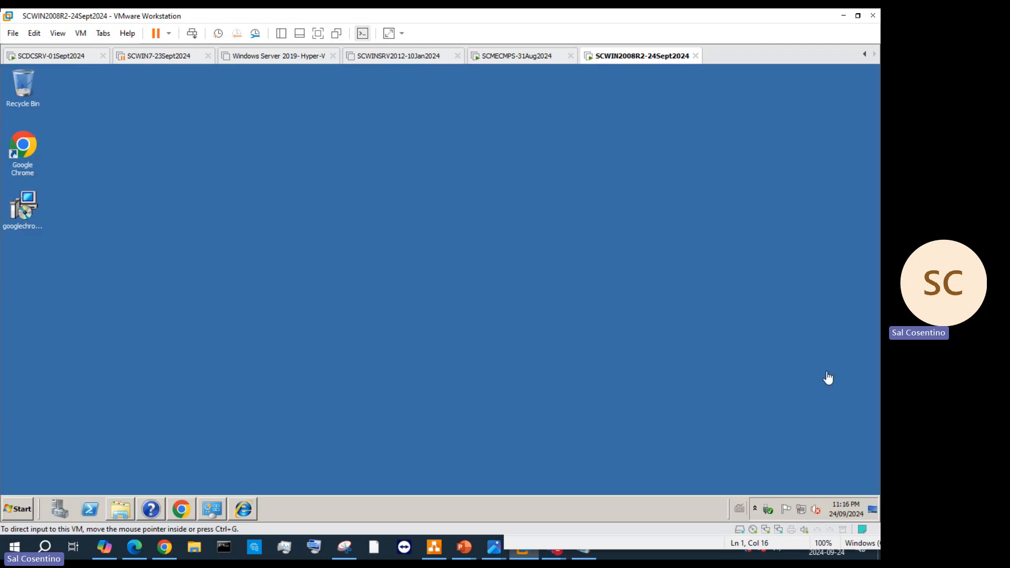
- Bring the untitled Notepad window fully into view and minimize it to clear the virtual machine's desktop
left_click(542, 551)
left_click_drag(845, 128, 723, 122)
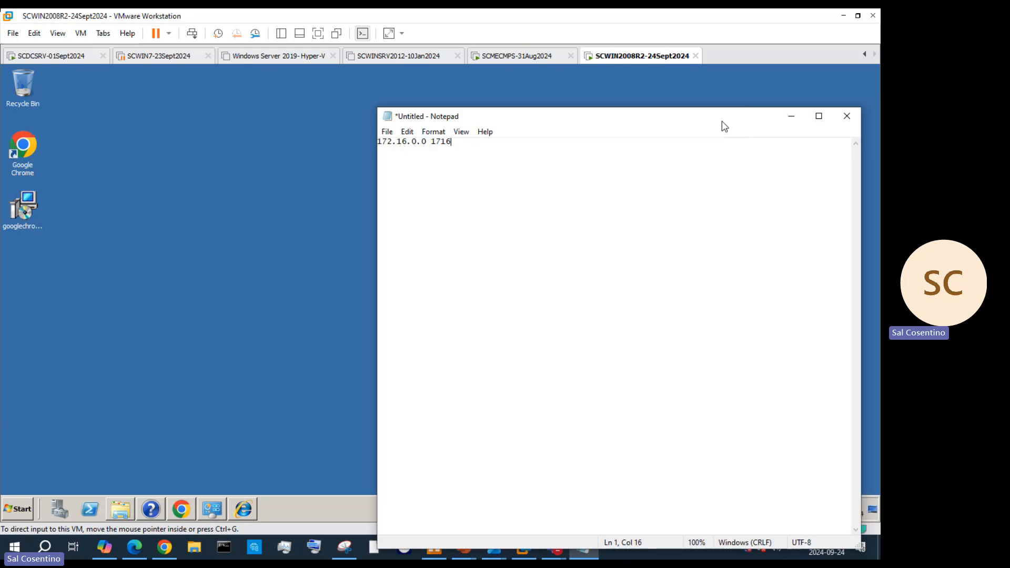
left_click(785, 115)
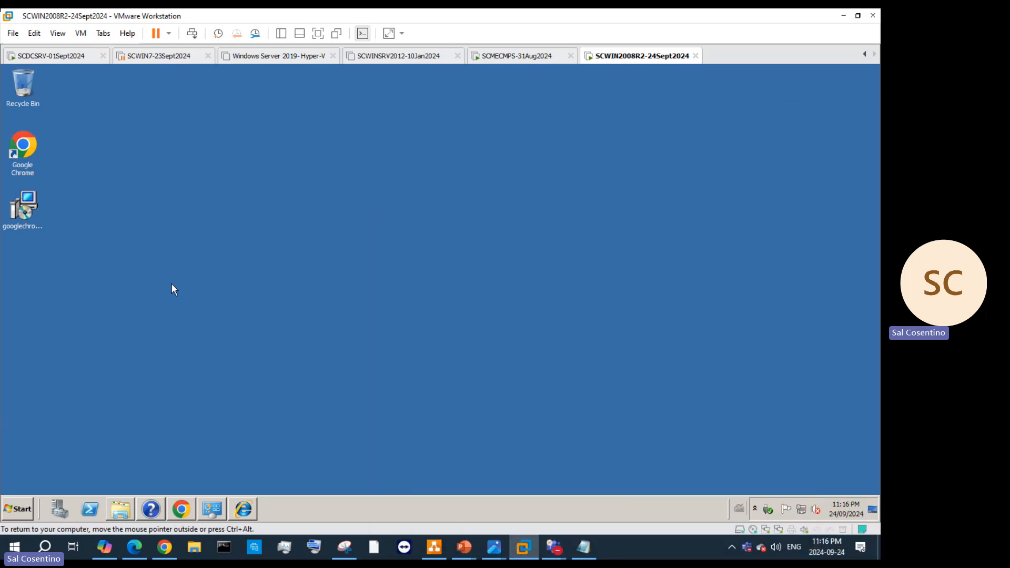
- Postpone the restart of Windows in the virtual machine and show the hidden notification area icons
left_click(25, 205)
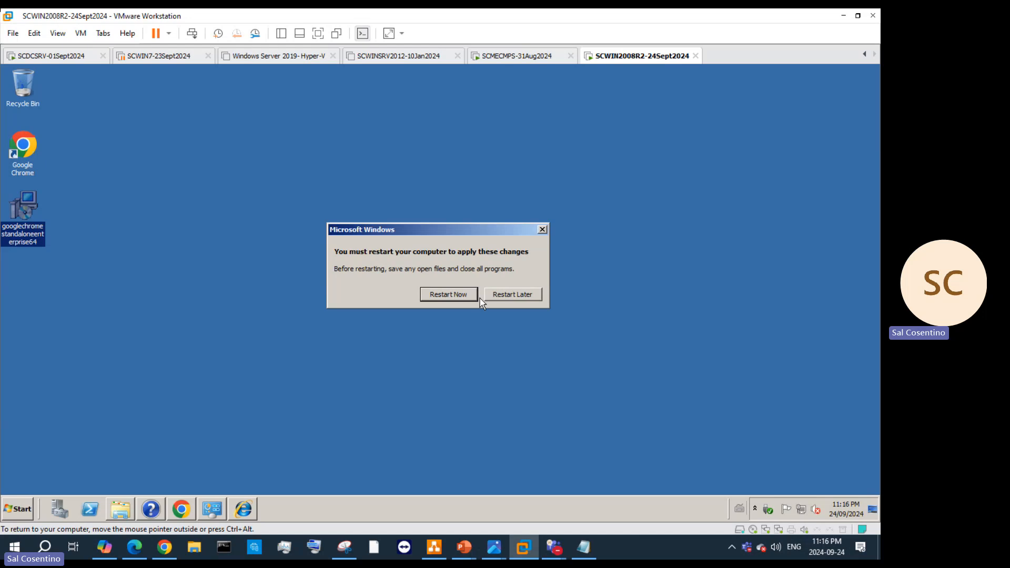
left_click(514, 294)
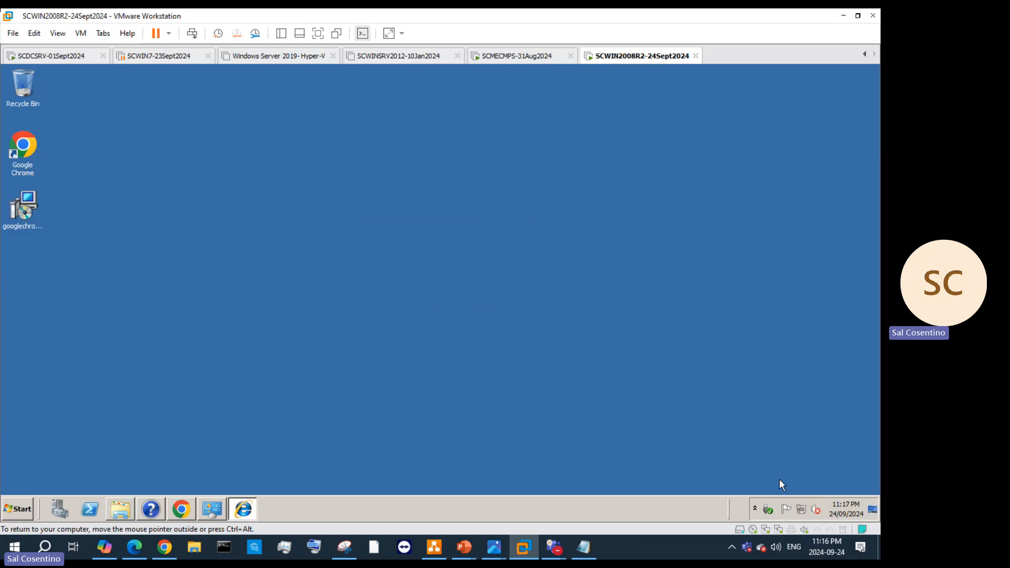
left_click(759, 508)
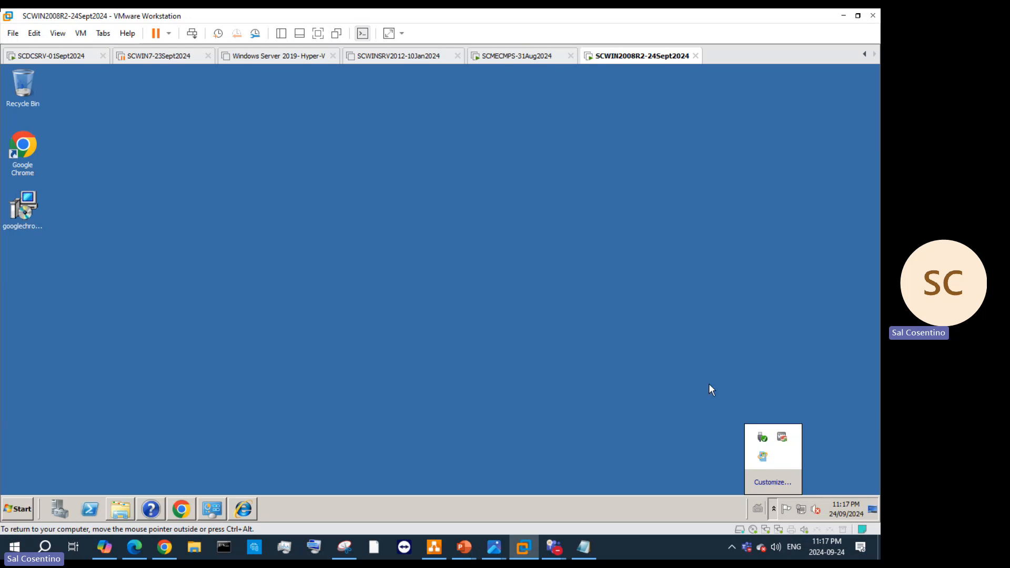
right_click(617, 51)
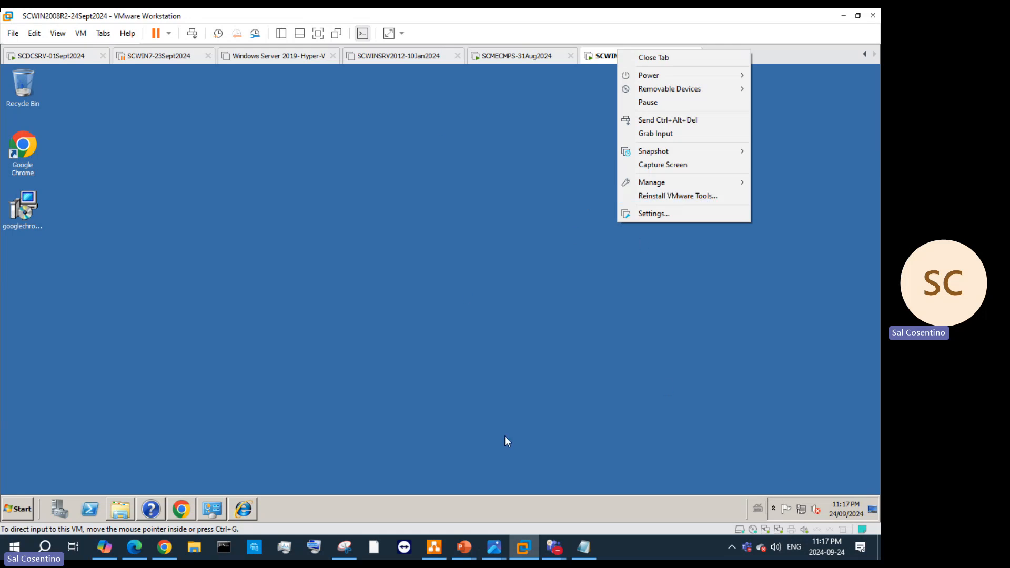
- Switch to the Hyper-V.pptx presentation in PowerPoint and follow the Broadcom article link on the "Compatibility Vmware tools" slide
left_click(464, 547)
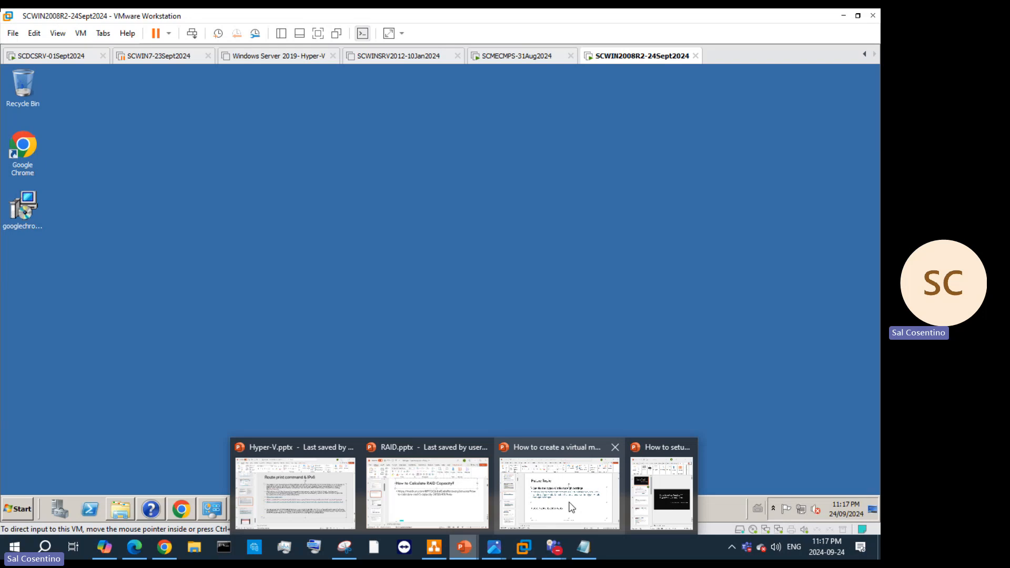
left_click(324, 507)
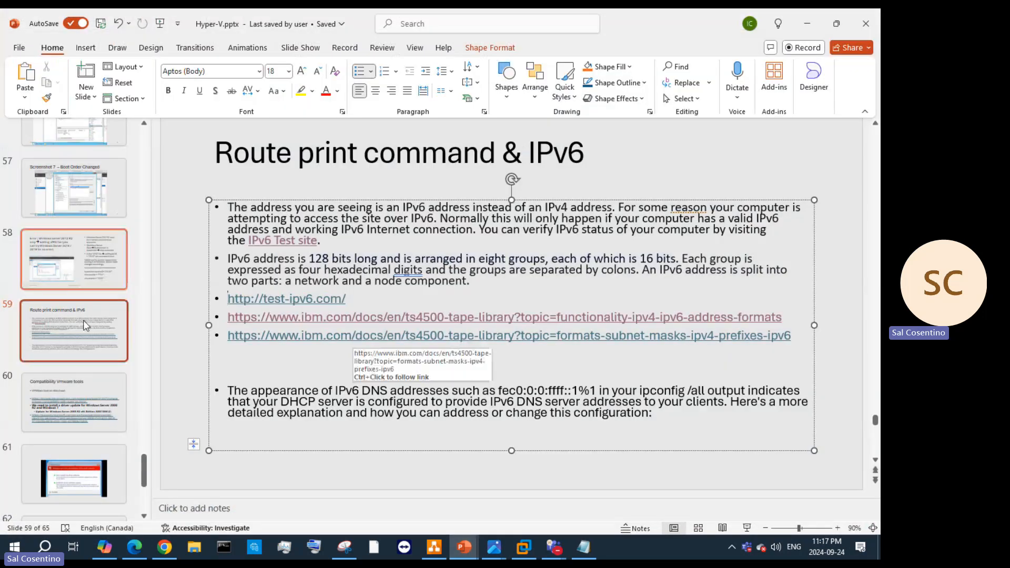
left_click(86, 386)
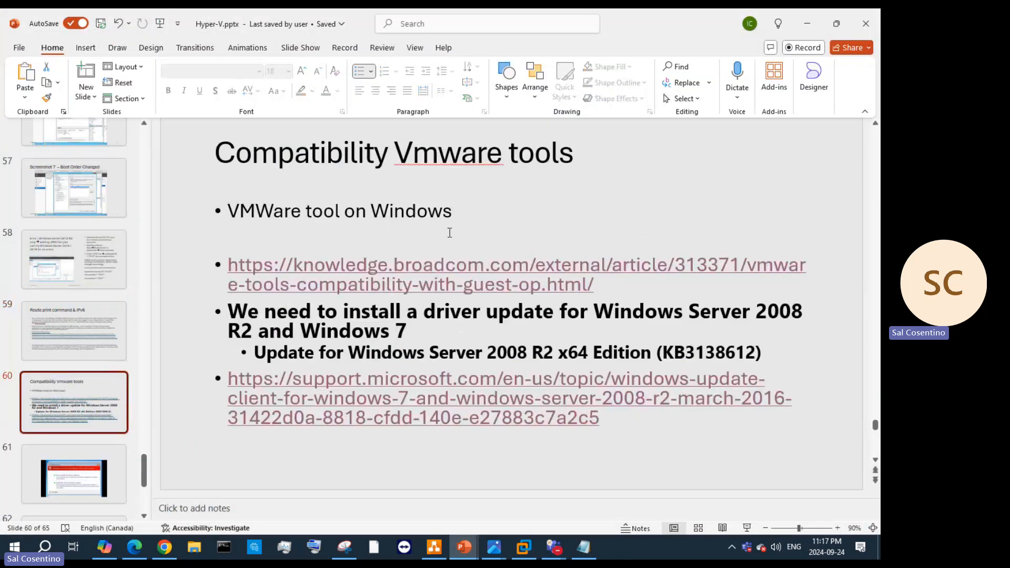
left_click(486, 273, "ctrl")
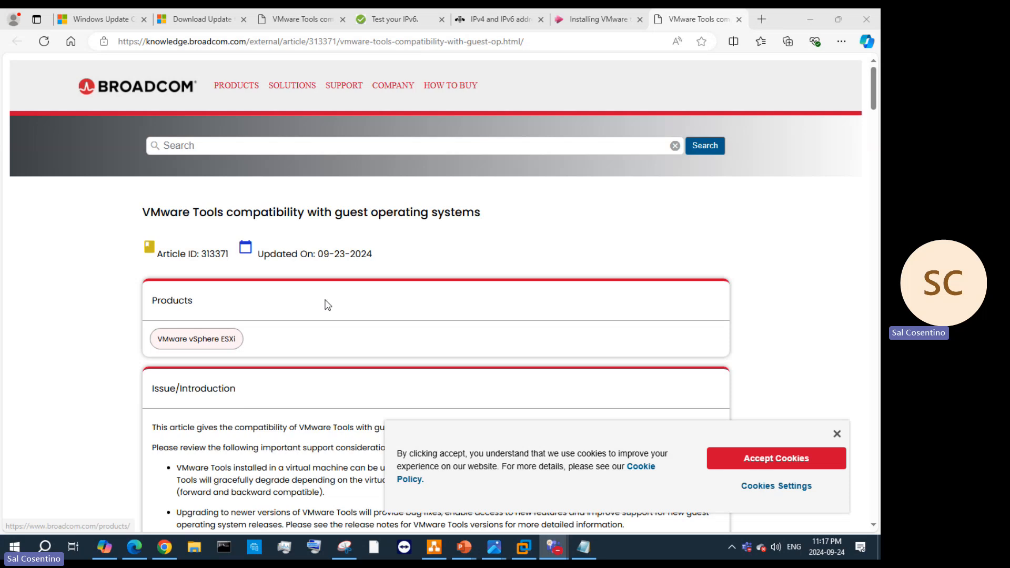
- Examine the article's Microsoft Windows table for the VMware Tools versions compatible with Windows Server 2012 and Windows Server 2008 R2
scroll(323, 301, "down", 5)
scroll(319, 300, "down", 6)
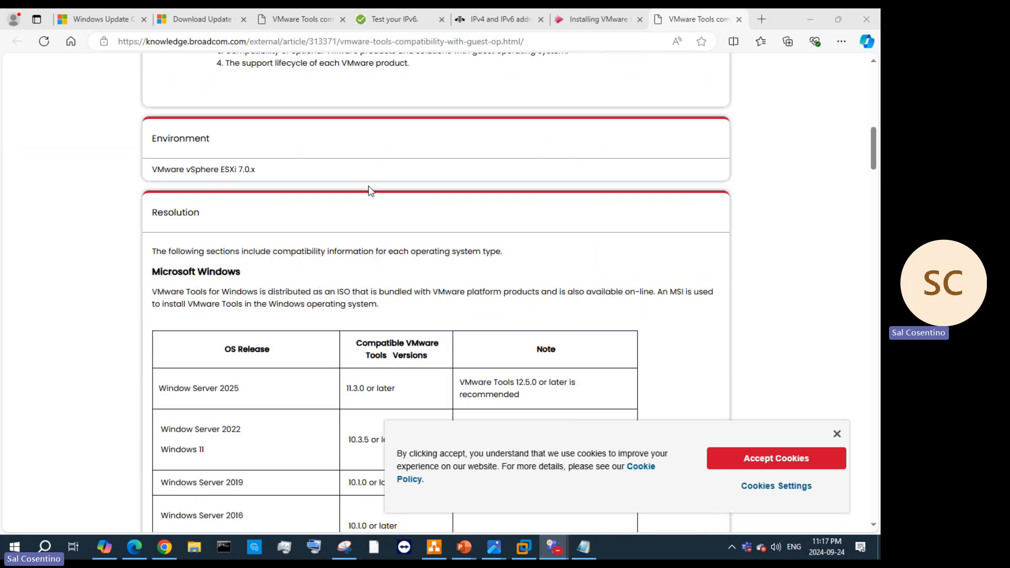
scroll(396, 307, "down", 6)
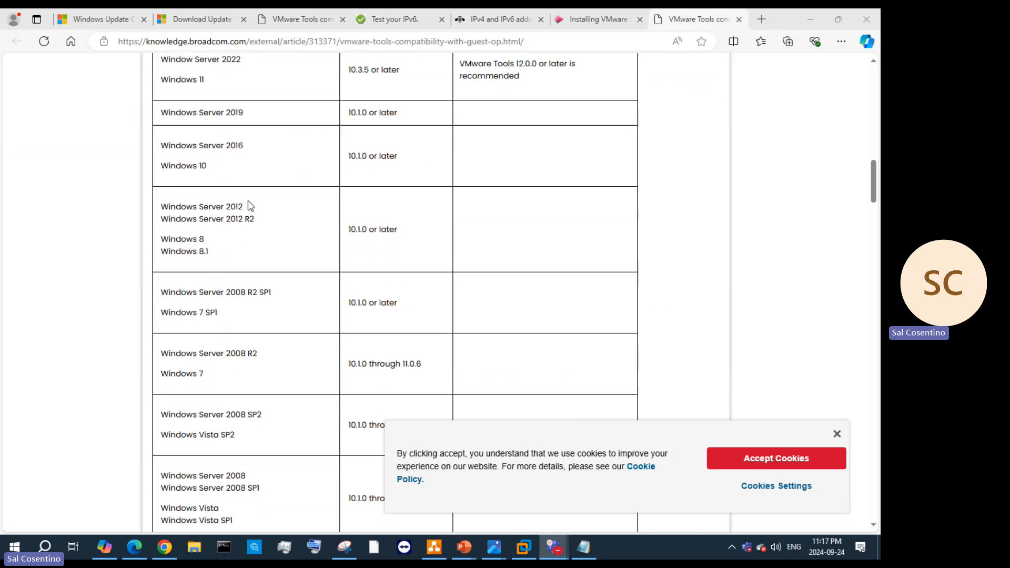
scroll(201, 304, "up", 2)
left_click_drag(159, 331, 305, 380)
scroll(319, 278, "down", 3)
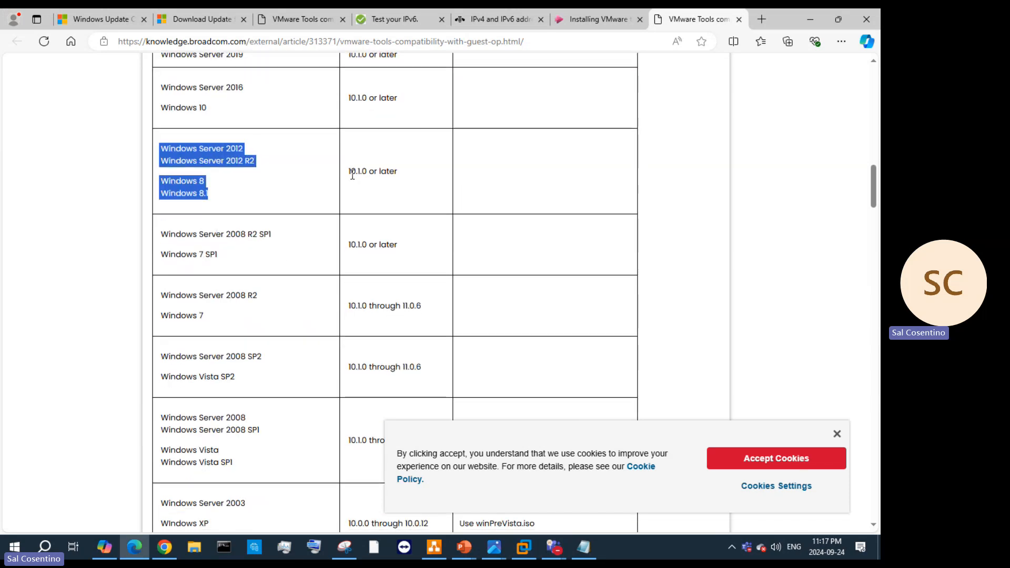
left_click_drag(352, 175, 409, 179)
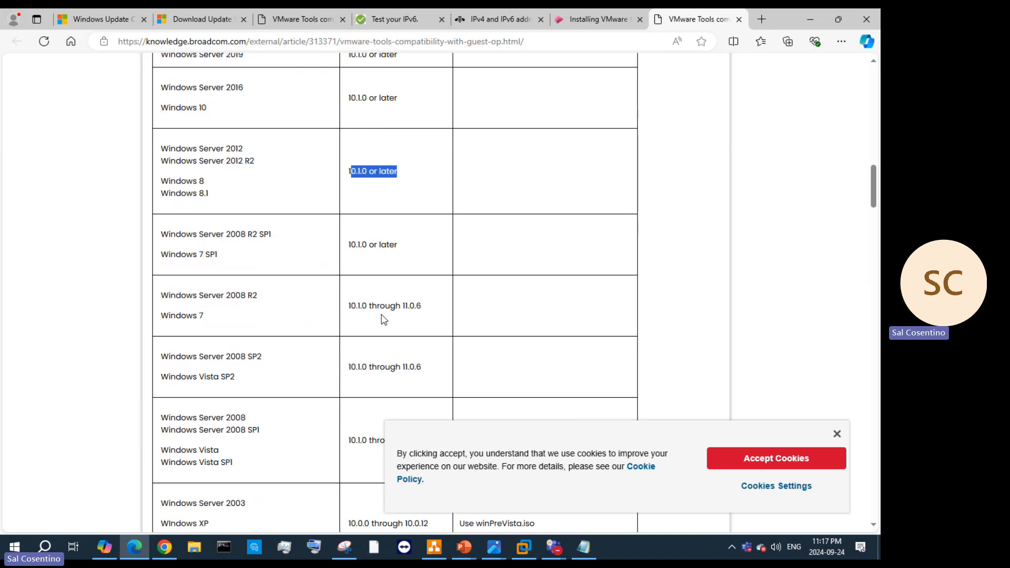
left_click_drag(427, 307, 404, 307)
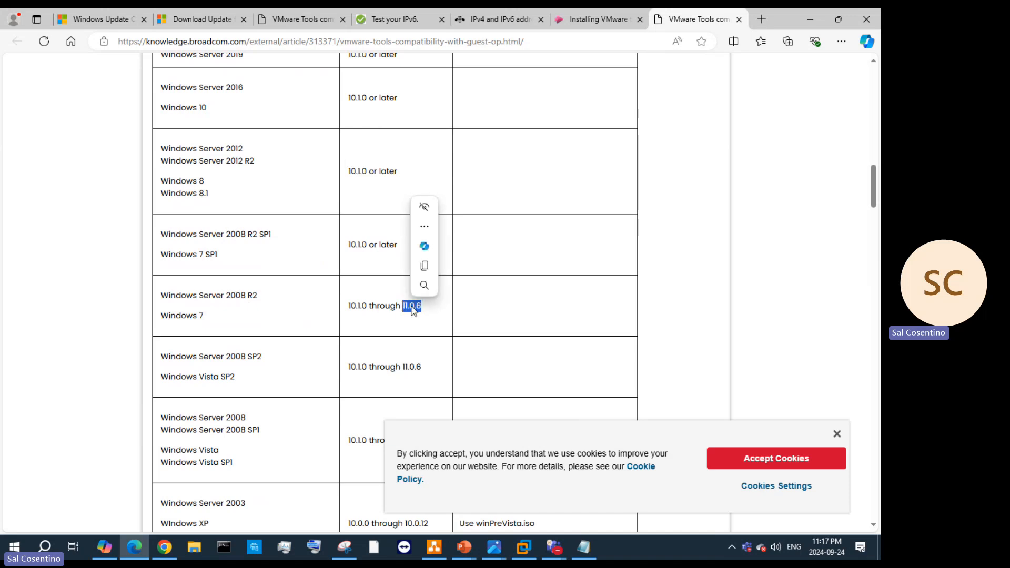
scroll(424, 341, "down", 5)
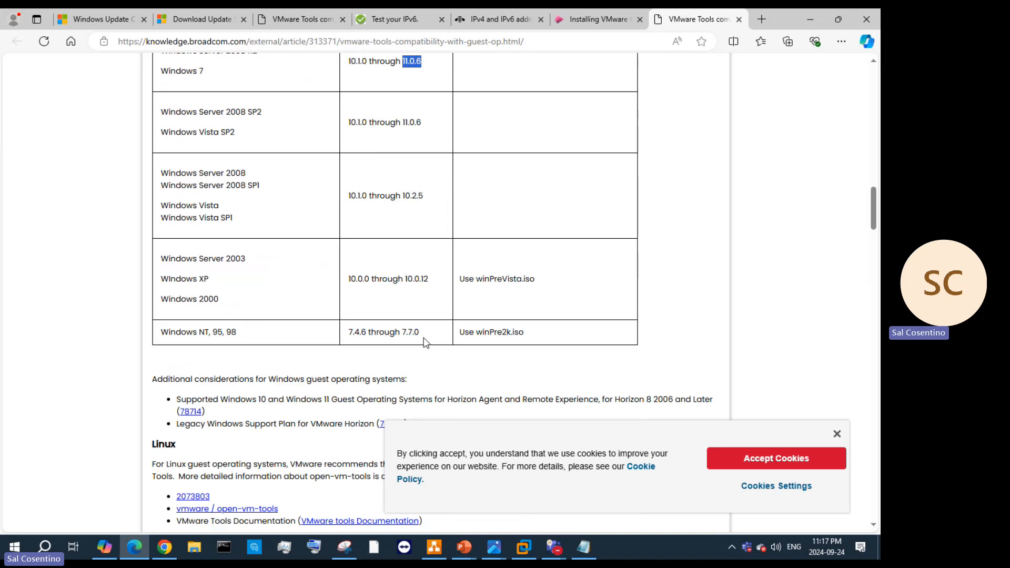
scroll(508, 289, "up", 6)
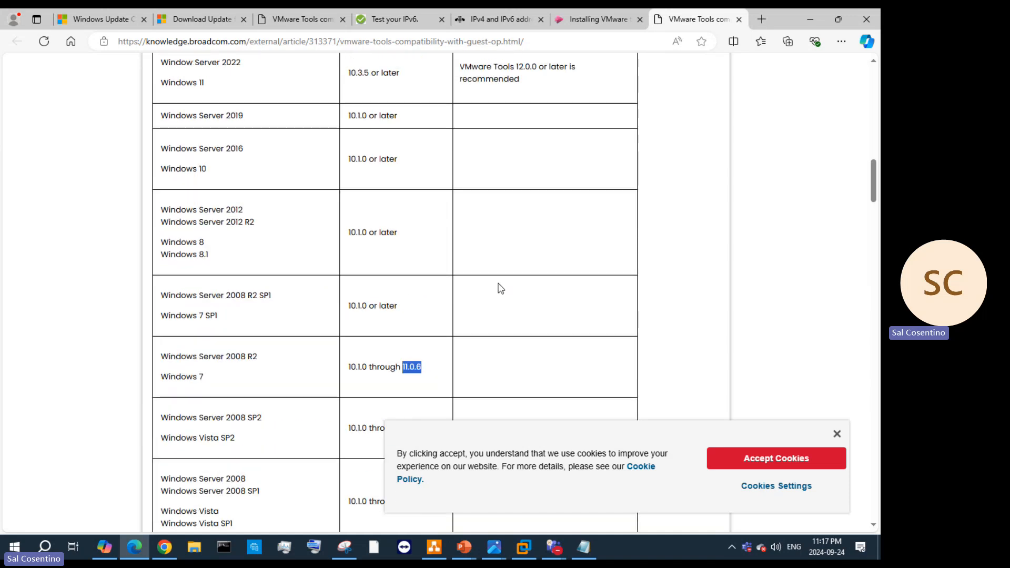
scroll(498, 309, "up", 3)
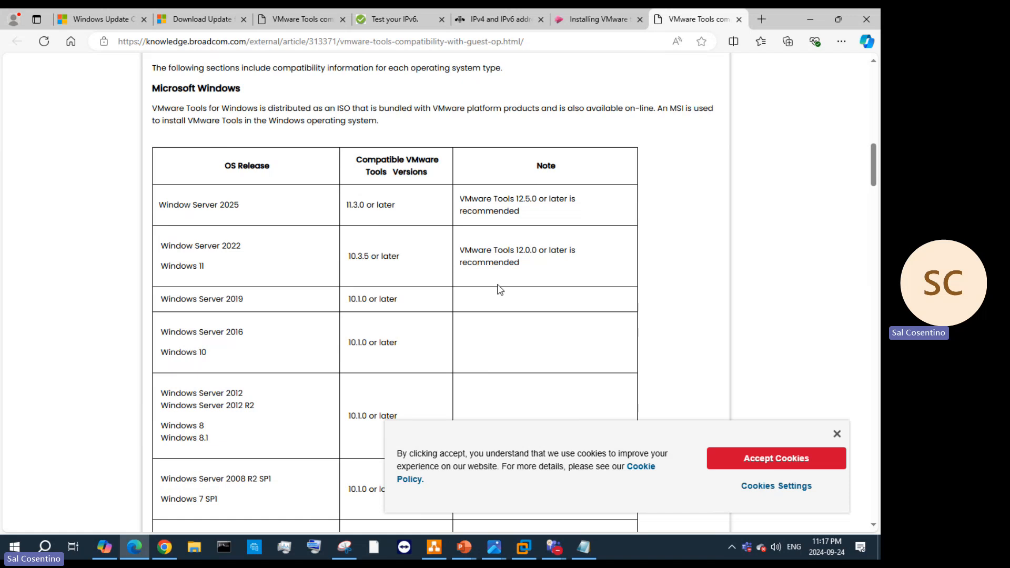
scroll(500, 285, "down", 6)
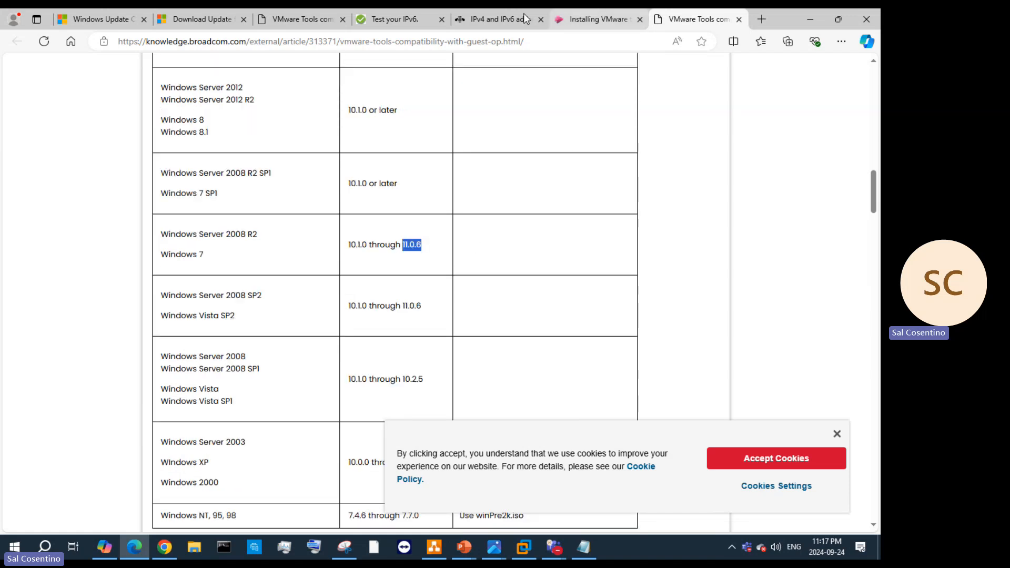
- Review the KB3138612 download page and the Windows Update Client article's package list for Windows 7 and Windows Server 2008 R2
left_click(406, 13)
left_click(294, 18)
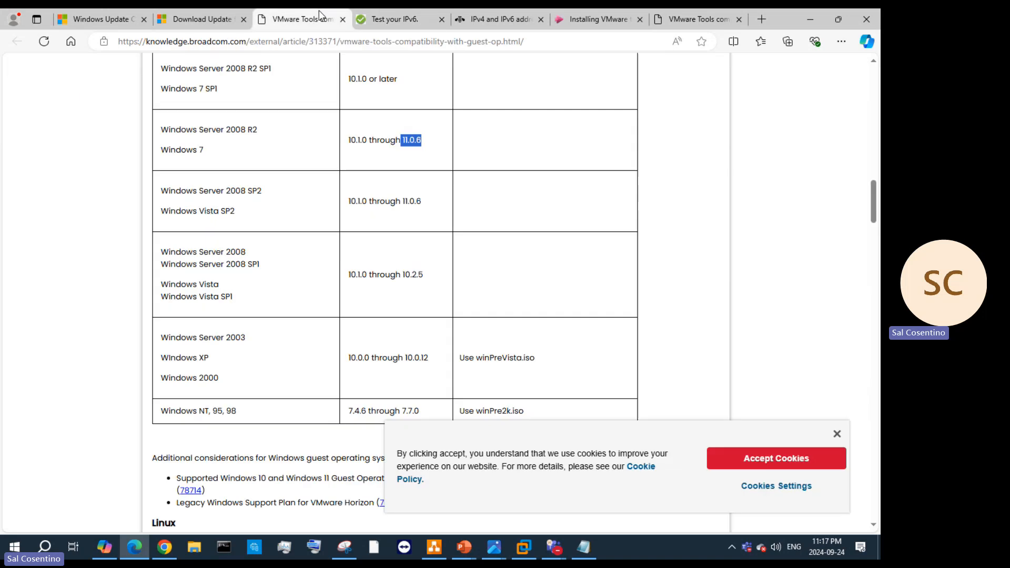
left_click(221, 19)
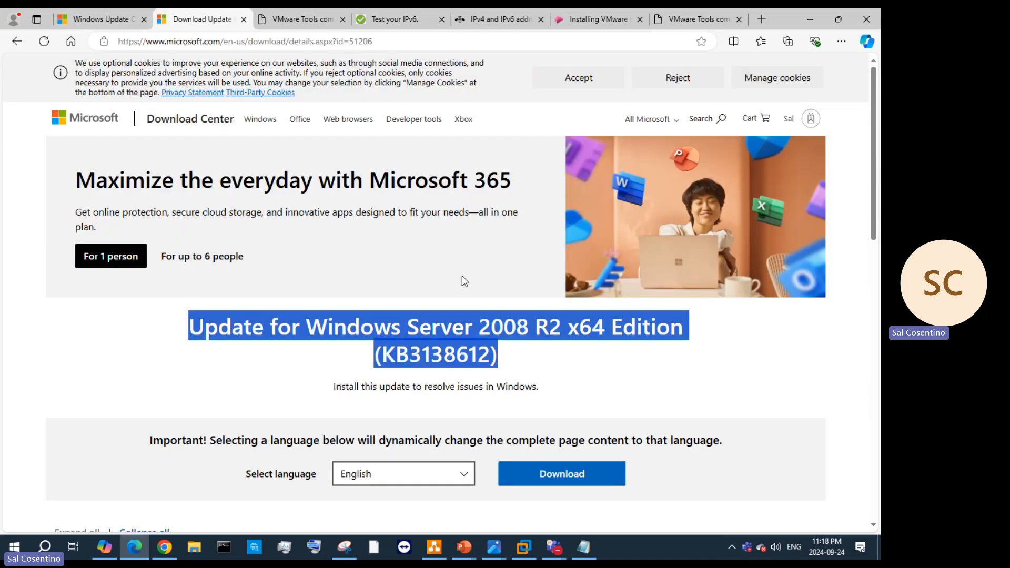
scroll(462, 276, "down", 3)
scroll(467, 276, "up", 2)
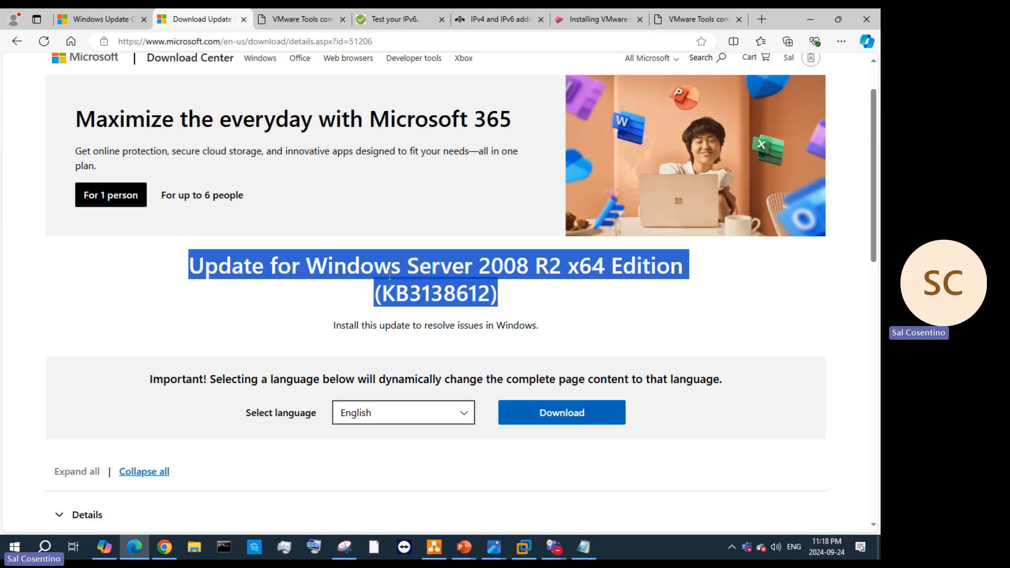
left_click(108, 16)
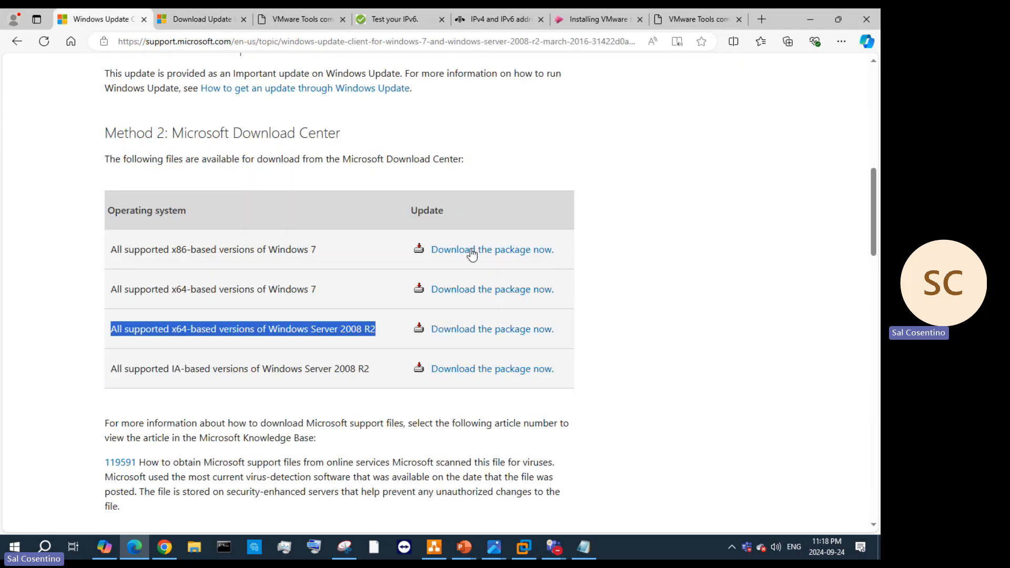
scroll(467, 247, "up", 5)
scroll(453, 256, "down", 5)
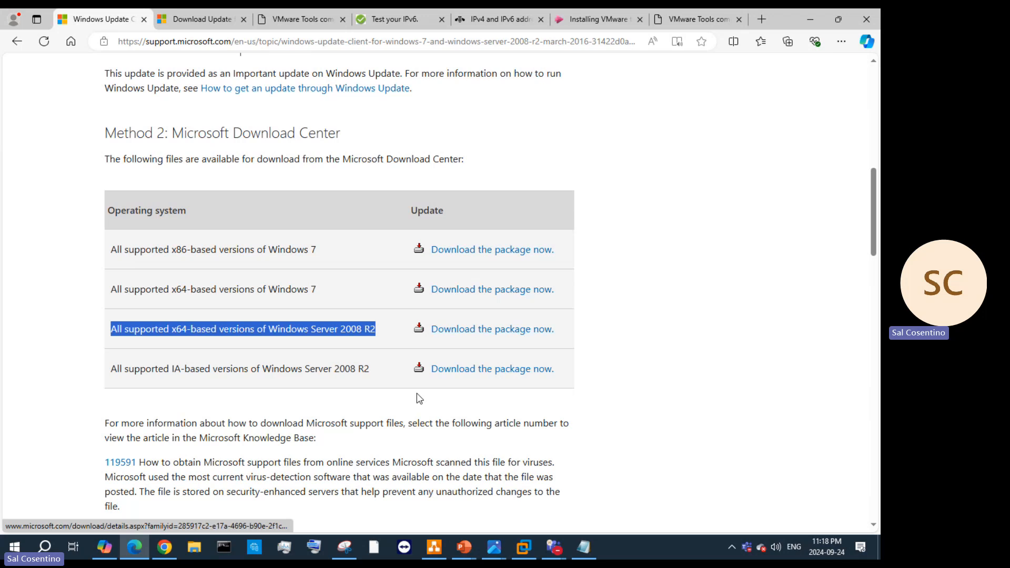
- View the network diagram open in Snipping Tool and minimize it again
left_click(731, 548)
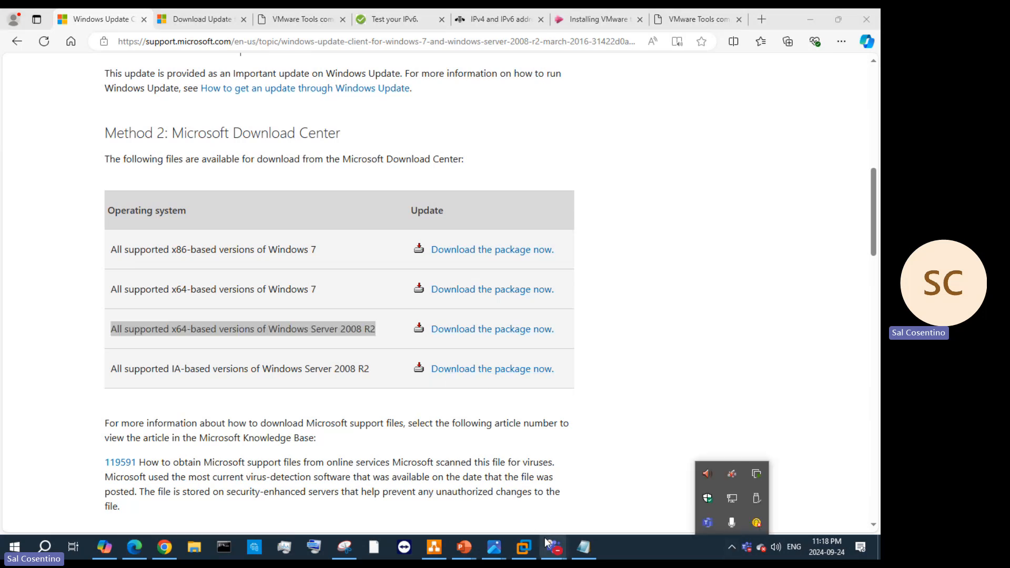
left_click(345, 550)
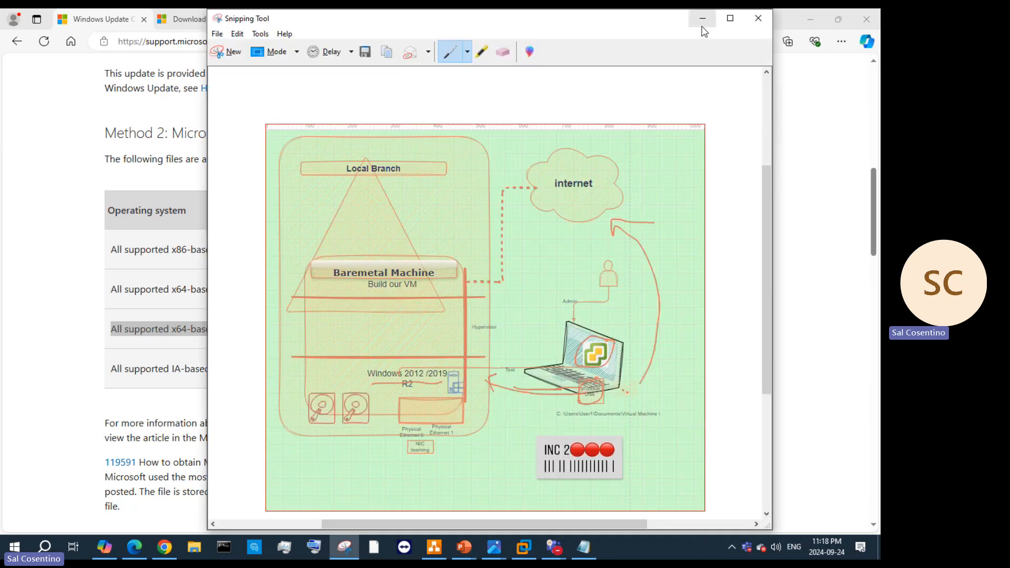
left_click(702, 24)
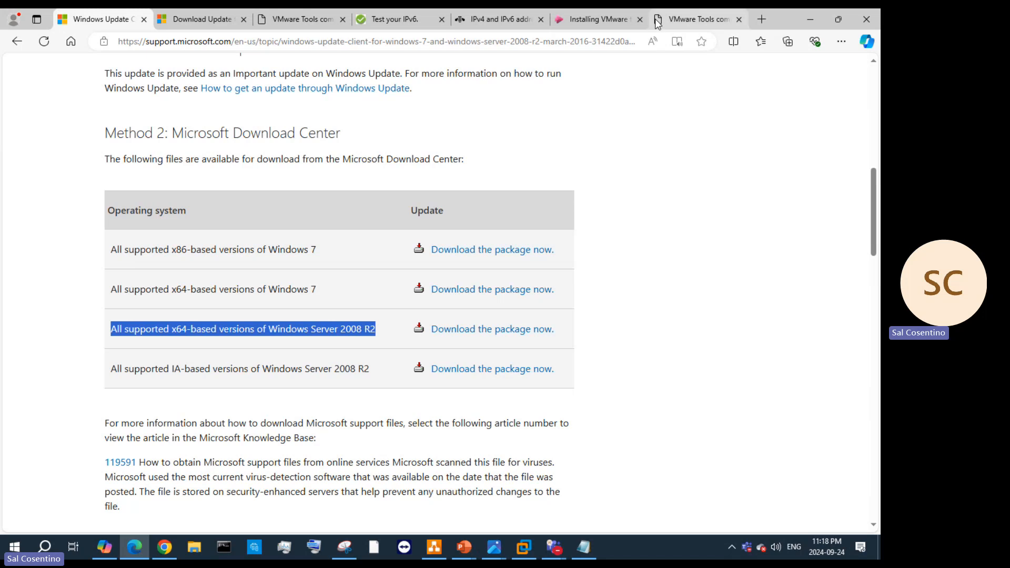
- Minimize the browser to return to the Hyper-V presentation and point out the driver update bullet on the compatibility slide
left_click(806, 16)
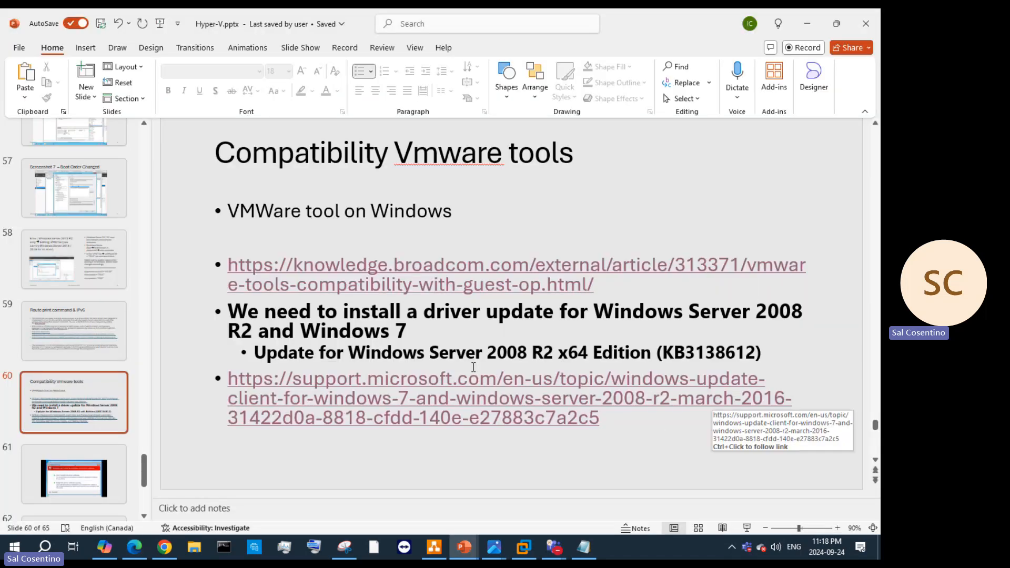
left_click_drag(257, 309, 575, 328)
left_click(551, 310)
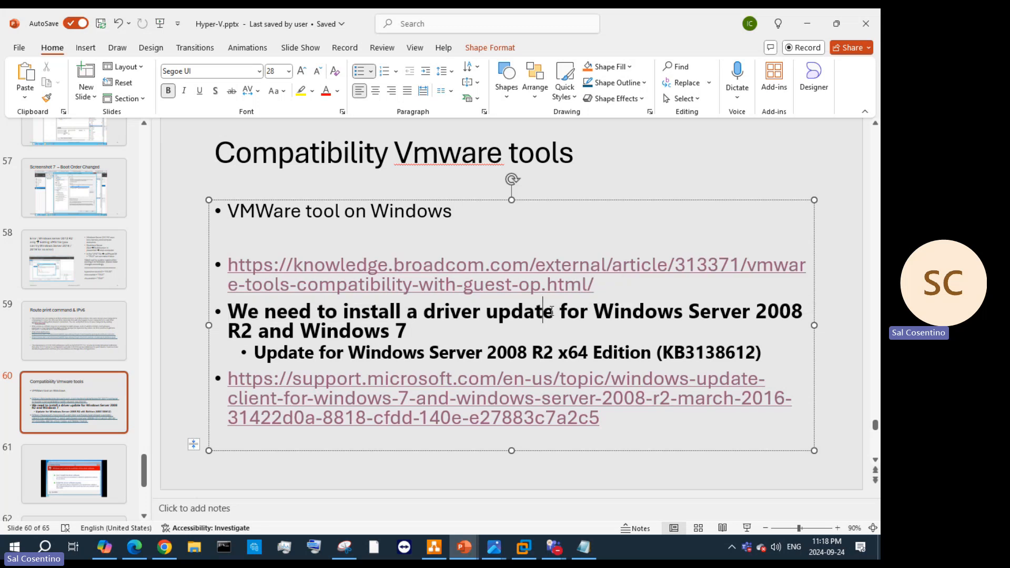
- Change "driver update" to "driver updates" on the Compatibility Vmware tools slide and highlight the KB3138612 number
left_click(552, 311)
type("s")
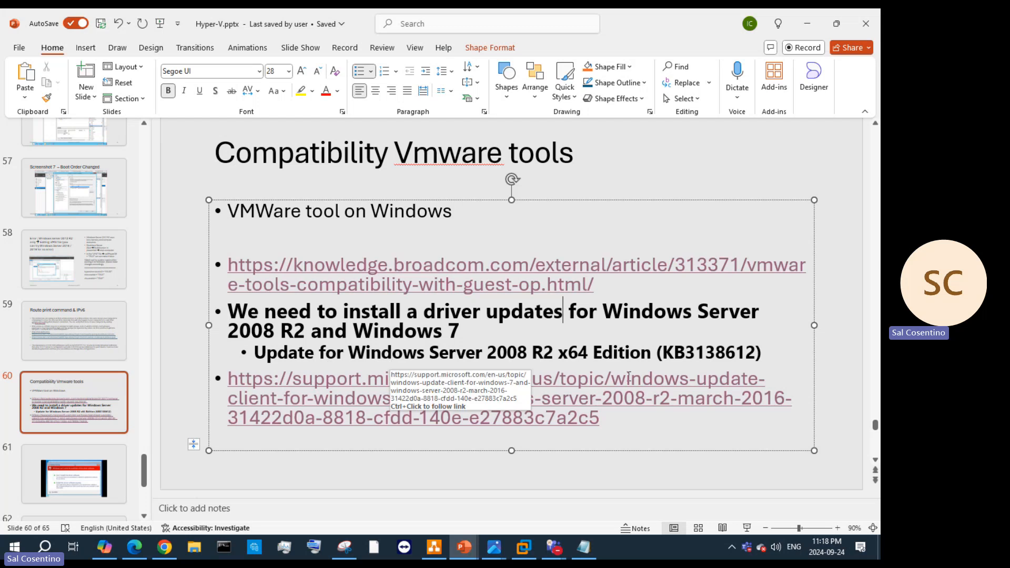
left_click_drag(756, 351, 674, 353)
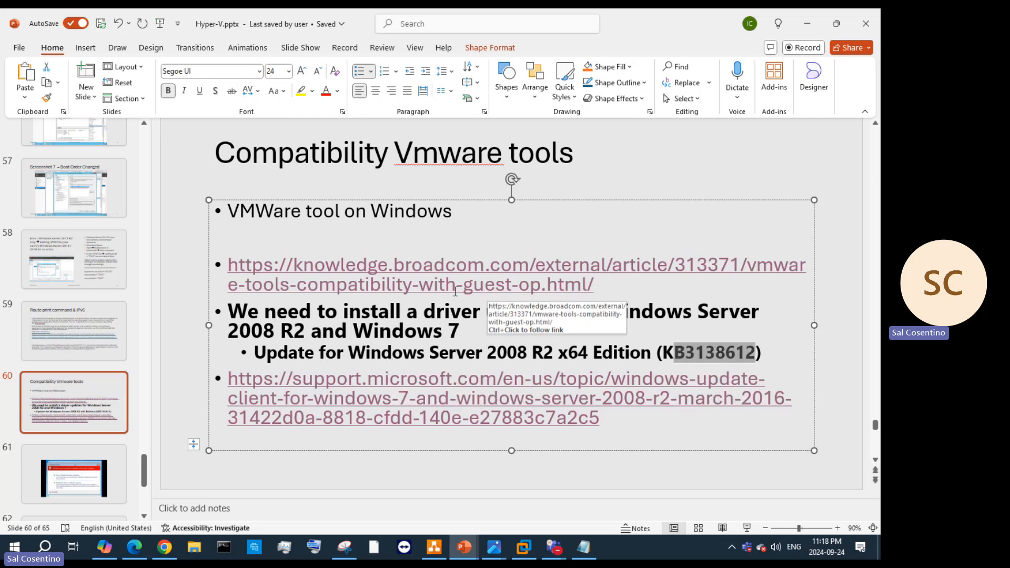
- Review the IPv6 DNS address note on the Route print command & IPv6 slide and minimize the presentation
left_click(42, 318)
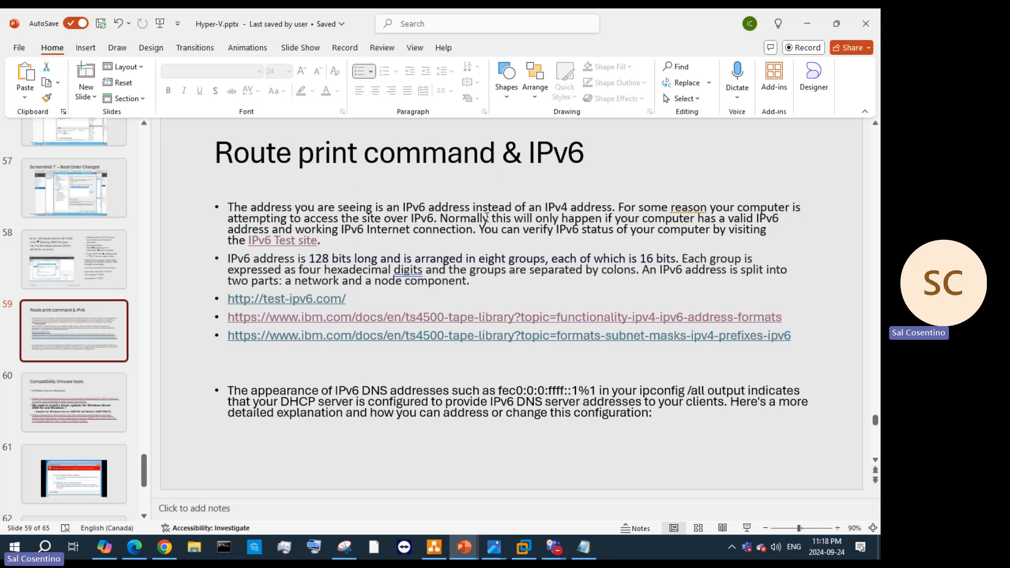
left_click_drag(245, 391, 561, 390)
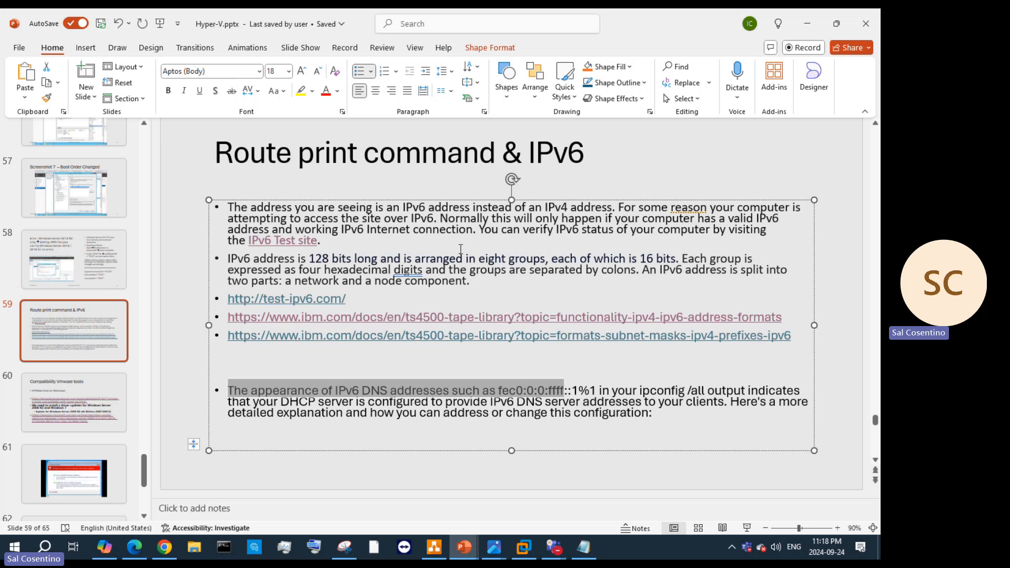
left_click(806, 24)
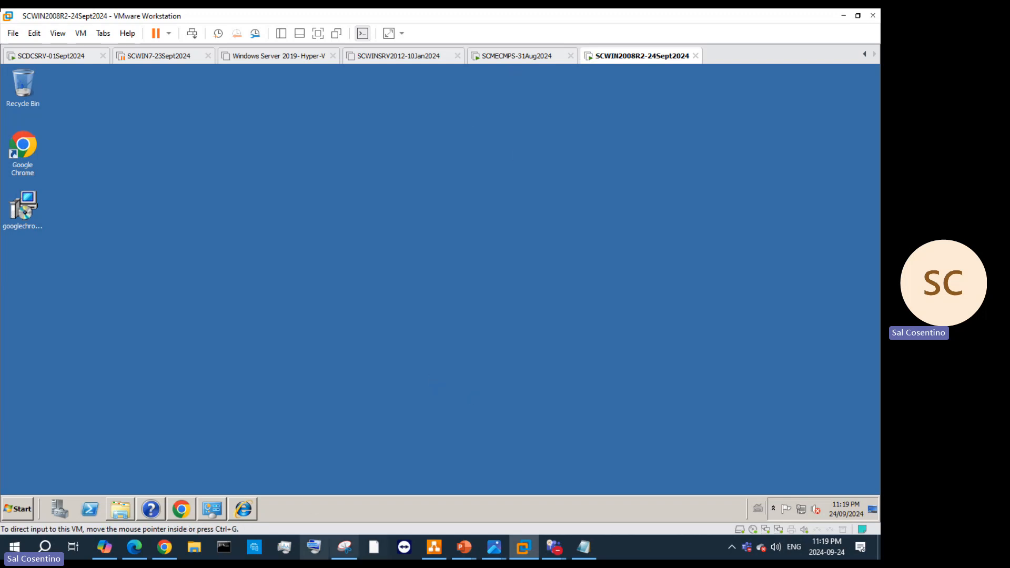
- Bring up Internet Explorer in the SCWIN2008R2 virtual machine and open the security page of its Internet Options
left_click(251, 514)
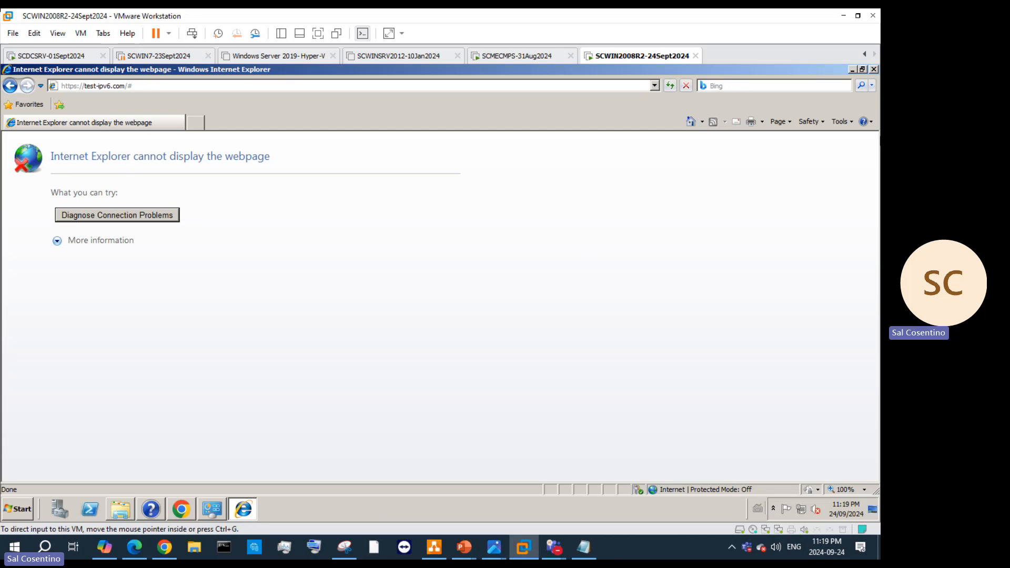
left_click(833, 126)
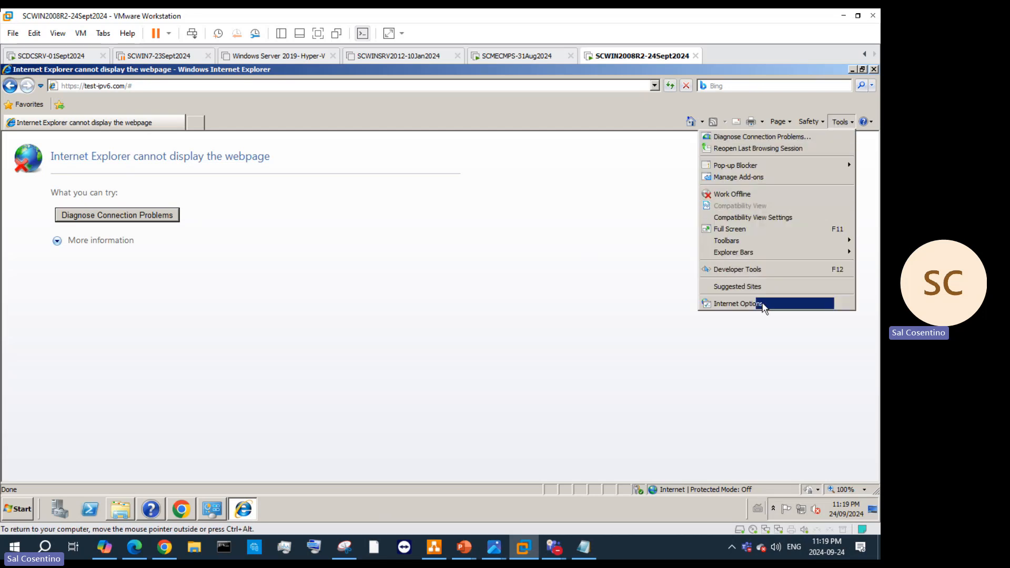
left_click(760, 303)
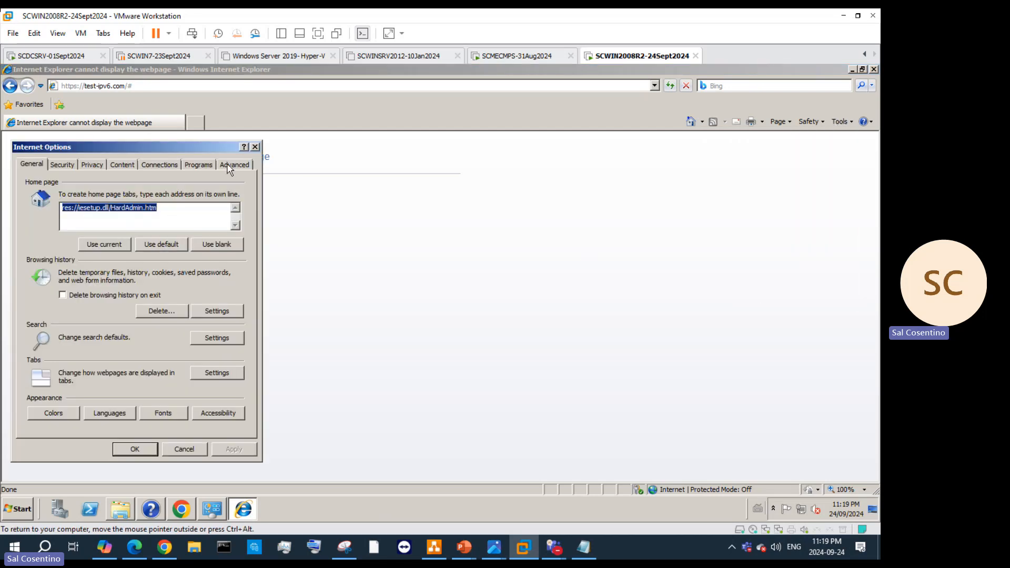
left_click(60, 167)
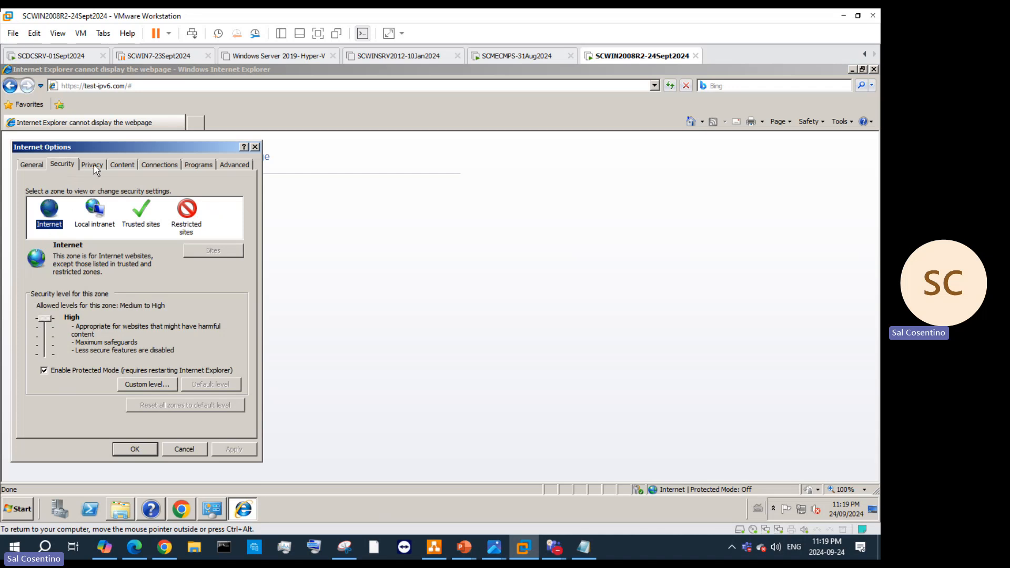
- Enable Use SSL 2.0 in Internet Explorer's advanced security settings, keep Use TLS 1.1 enabled, and save the options
left_click(238, 166)
scroll(188, 265, "down", 10)
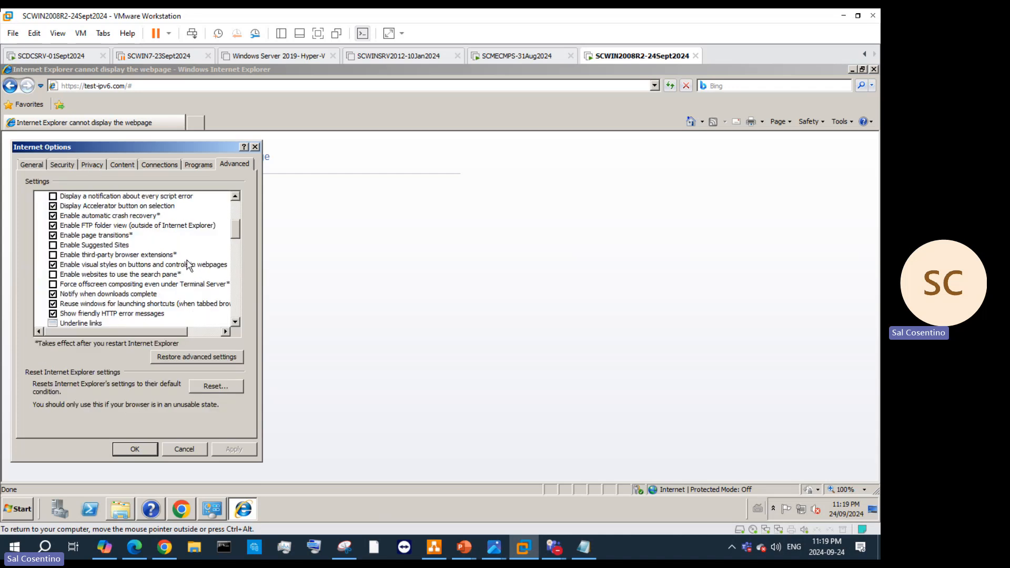
scroll(115, 272, "down", 5)
scroll(115, 273, "down", 10)
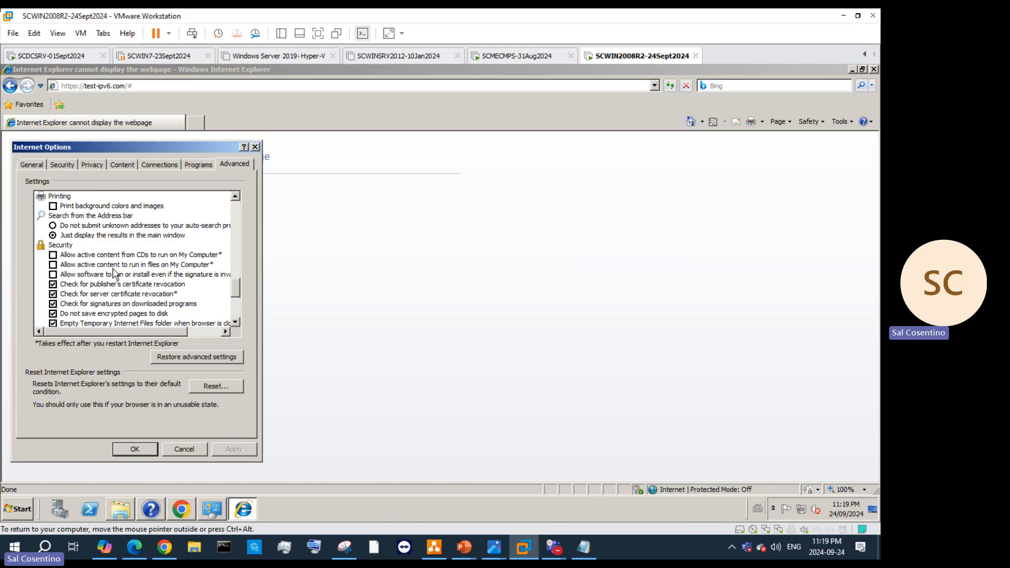
left_click(77, 246)
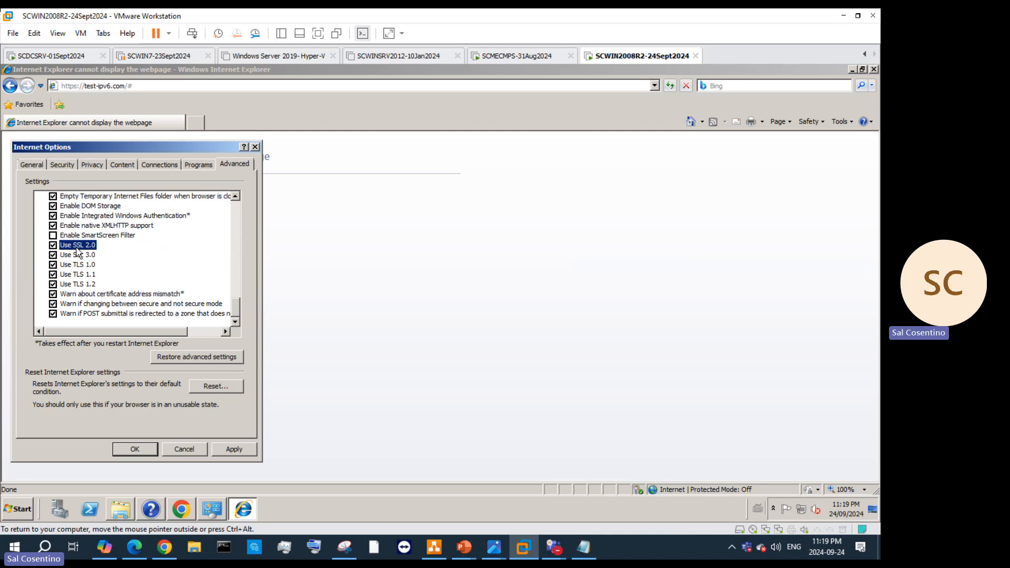
left_click(83, 274)
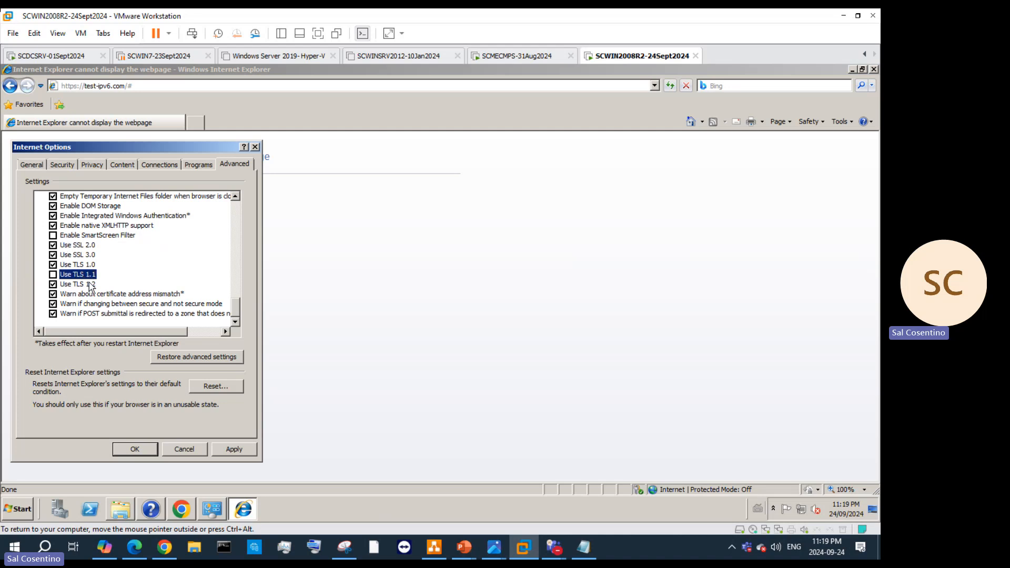
left_click(88, 275)
left_click(136, 450)
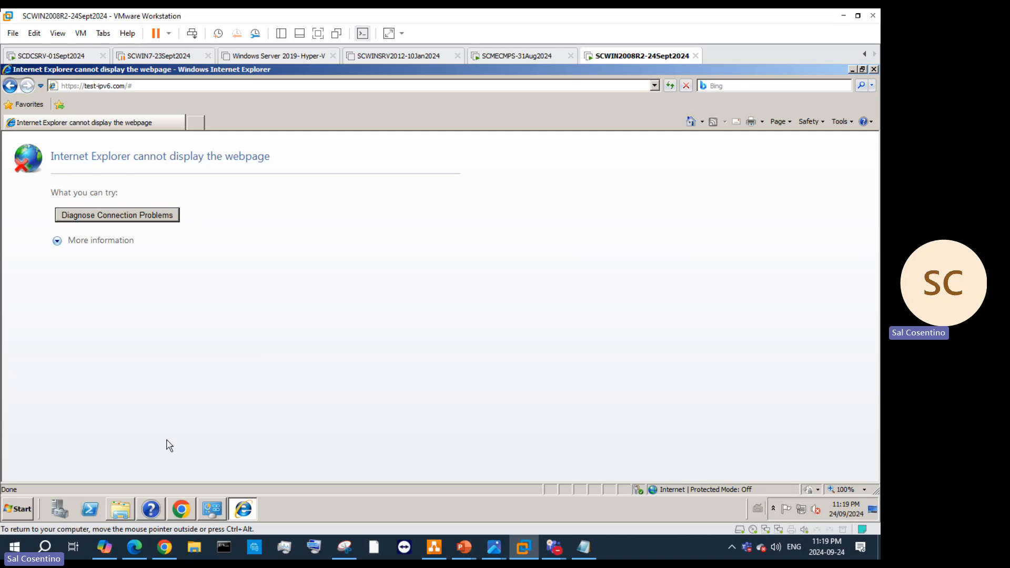
- View the properties of the failed test-ipv6.com page and close them
left_click(798, 123)
key("Left")
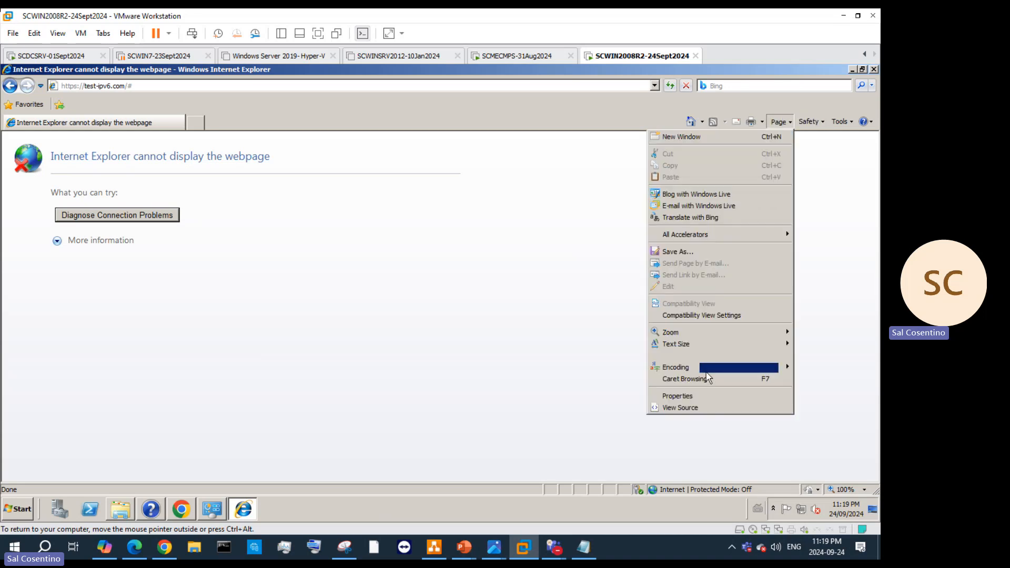
left_click(703, 395)
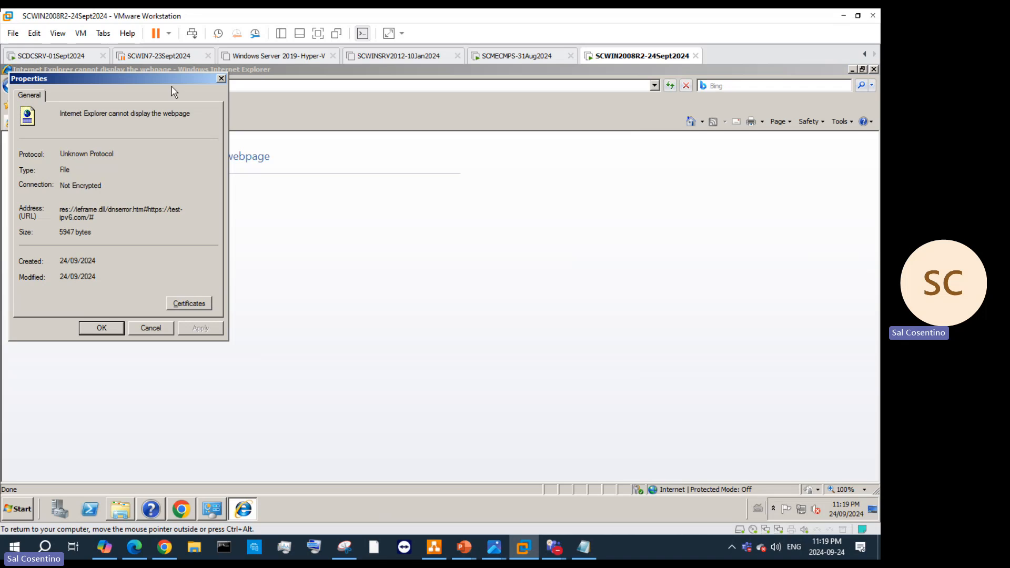
left_click(221, 78)
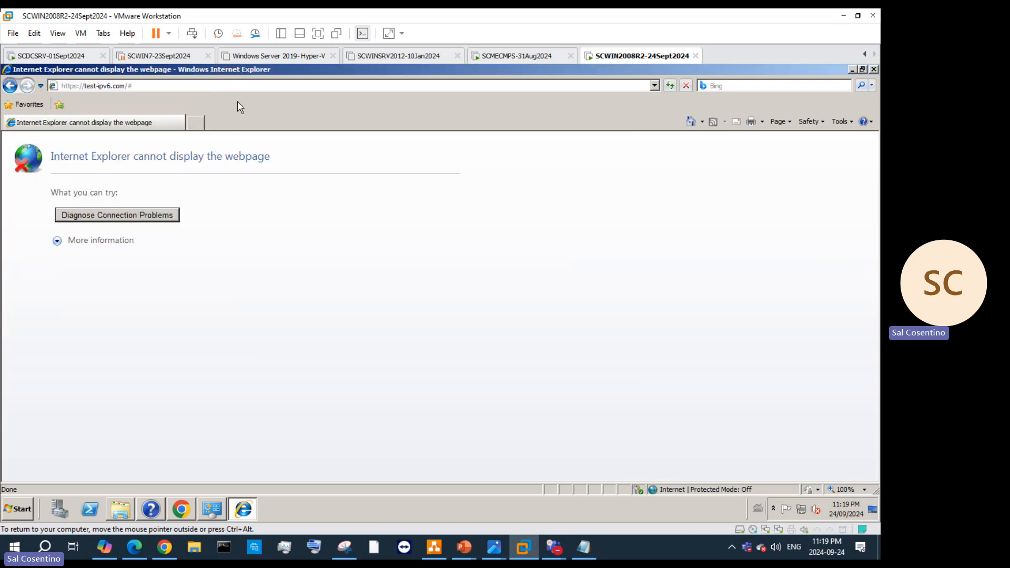
- Reopen Internet Options and look through the Programs, Privacy and Content settings
left_click(842, 126)
mouse_move(737, 166)
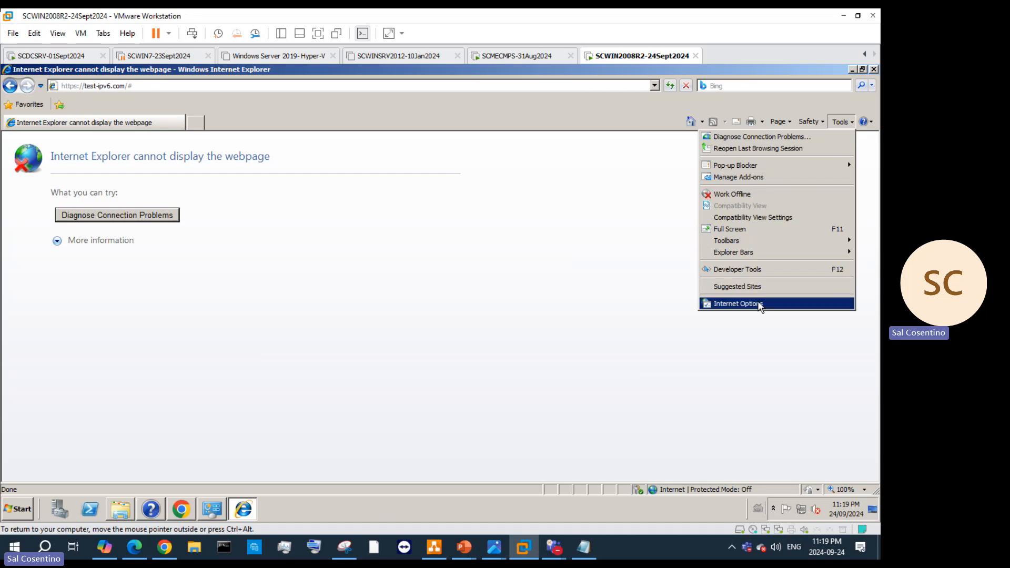
left_click(759, 304)
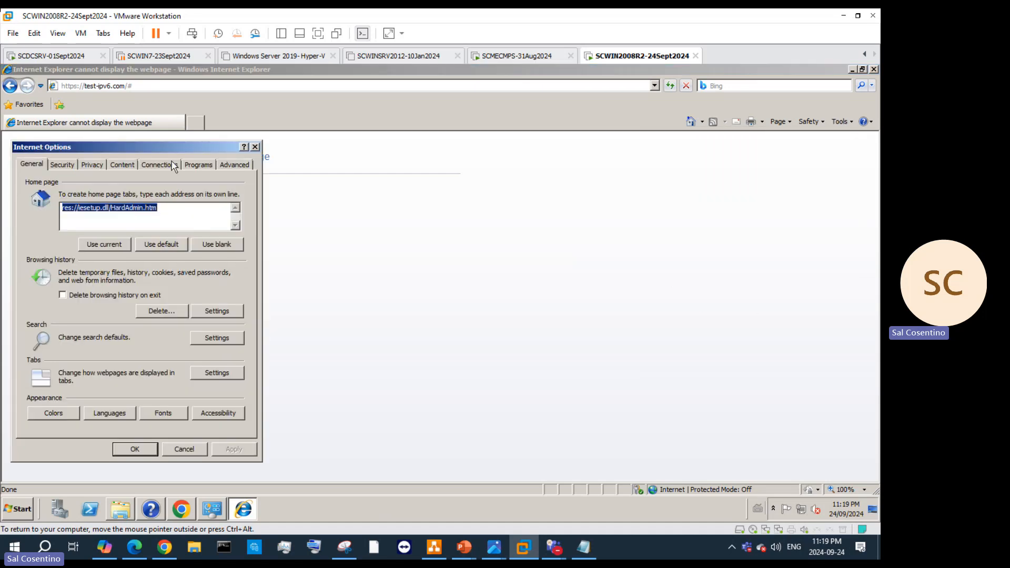
left_click(198, 165)
left_click(95, 165)
left_click(122, 165)
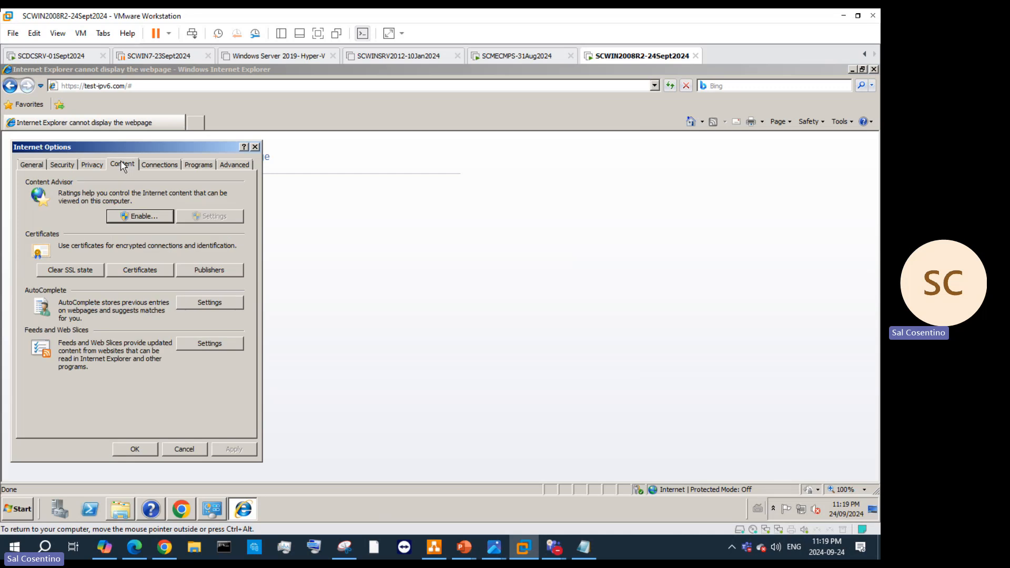
- Look through the security zones, open the custom level settings for the Internet zone, and place them beside Internet Options
left_click(69, 165)
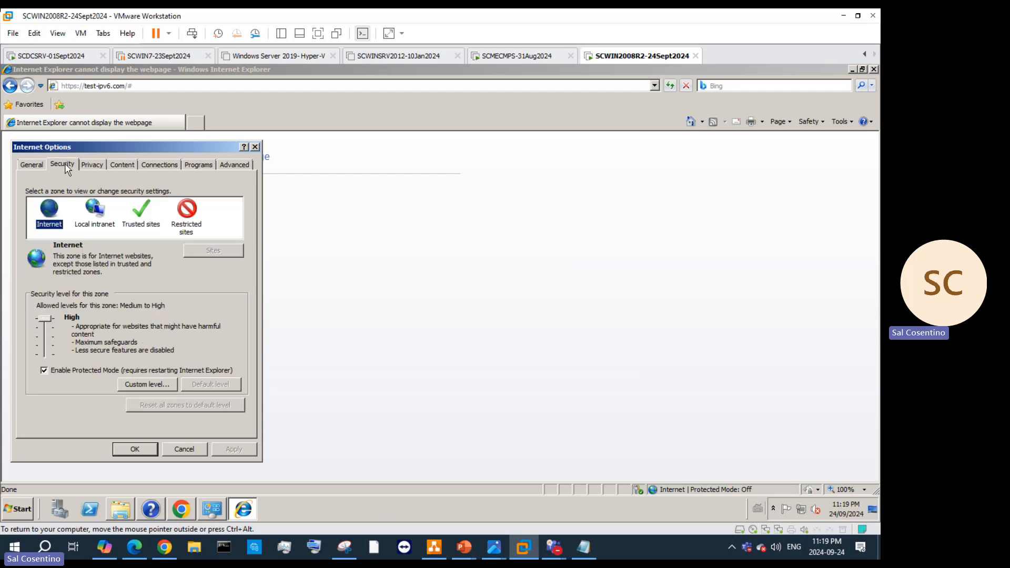
left_click(89, 219)
left_click(142, 216)
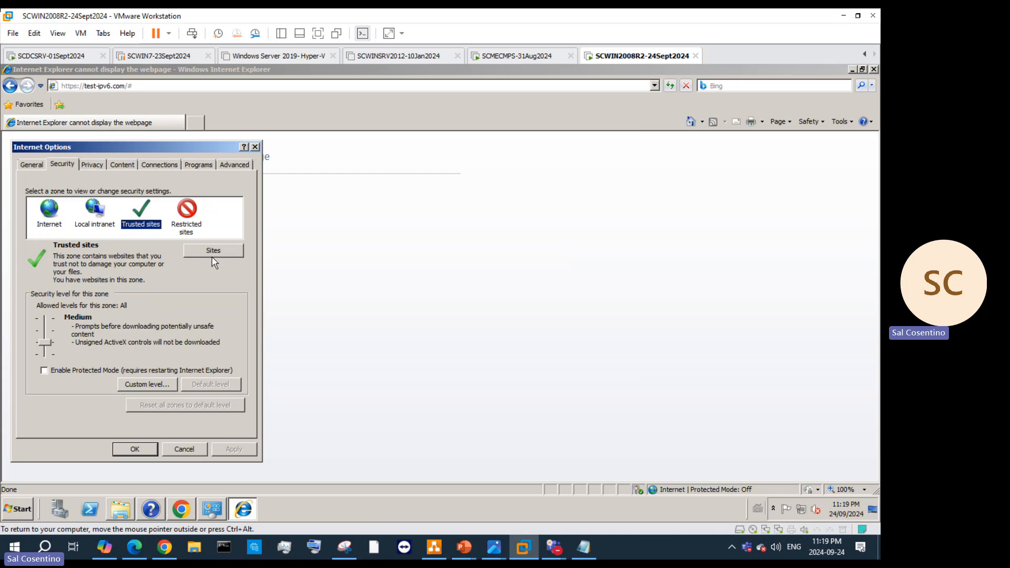
left_click(184, 219)
left_click(46, 217)
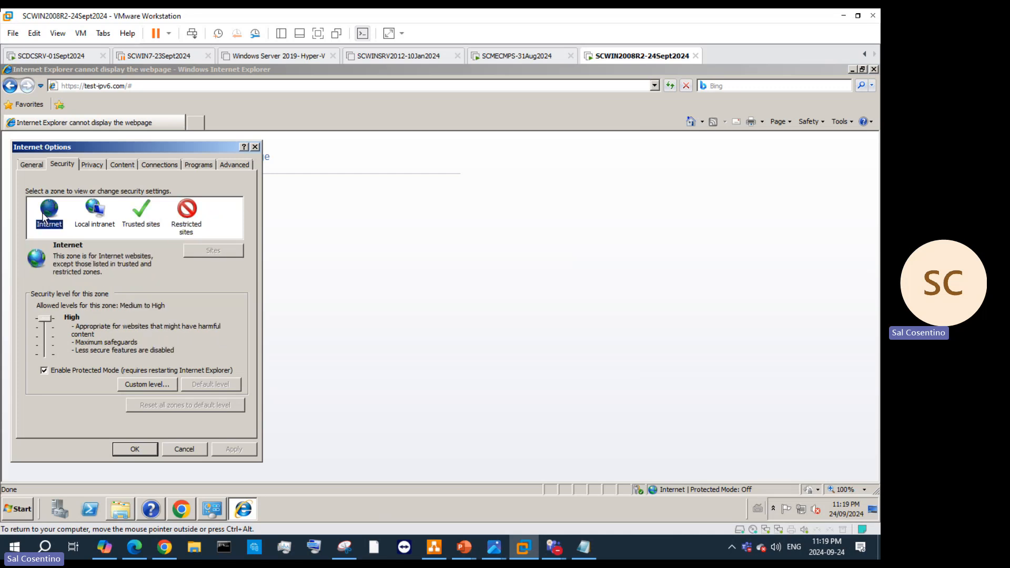
left_click(147, 384)
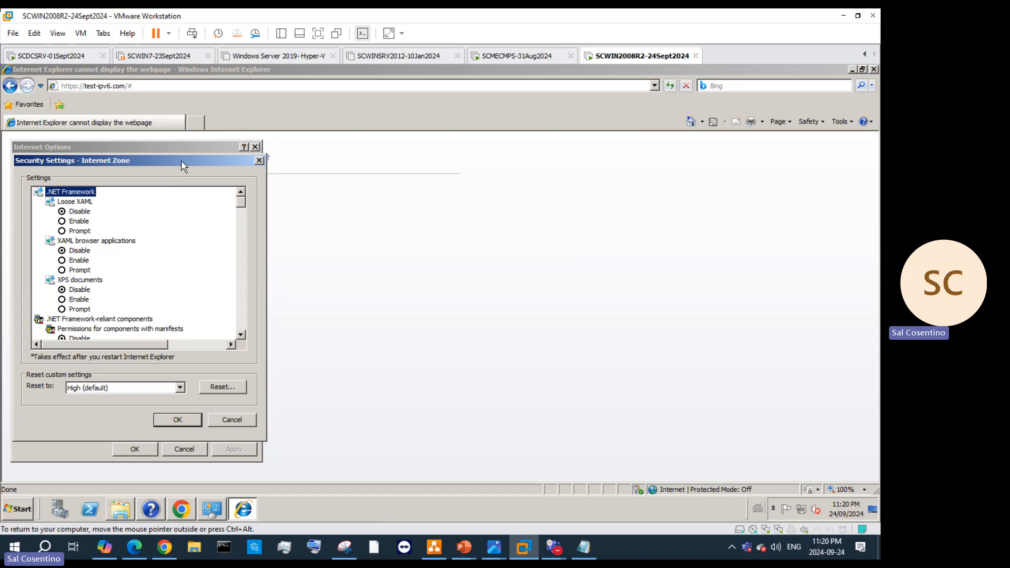
left_click_drag(181, 160, 409, 166)
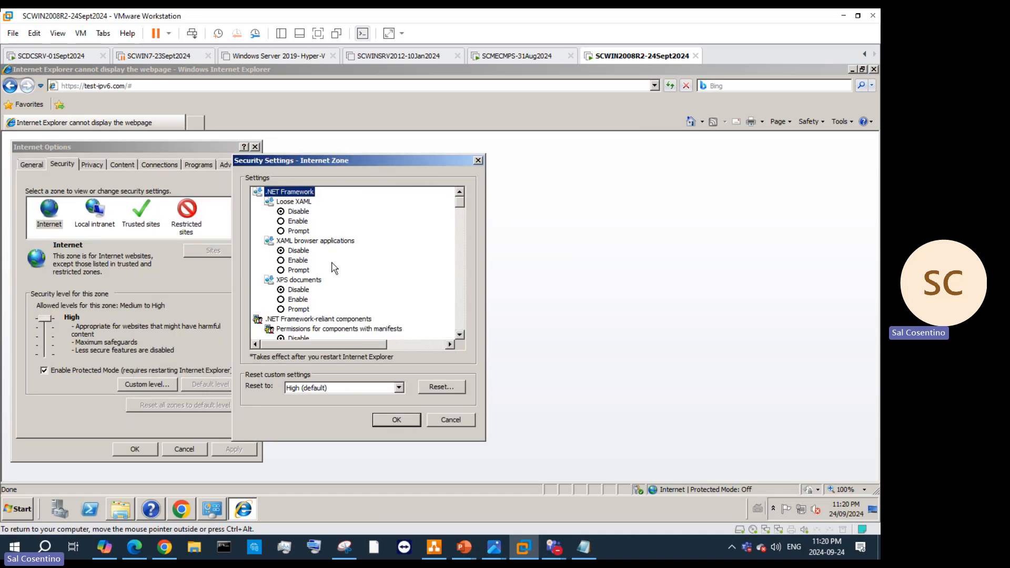
- Enable previously unused ActiveX controls without prompt and automatic prompting for ActiveX controls, and set signed ActiveX downloads to Prompt
scroll(337, 270, "down", 5)
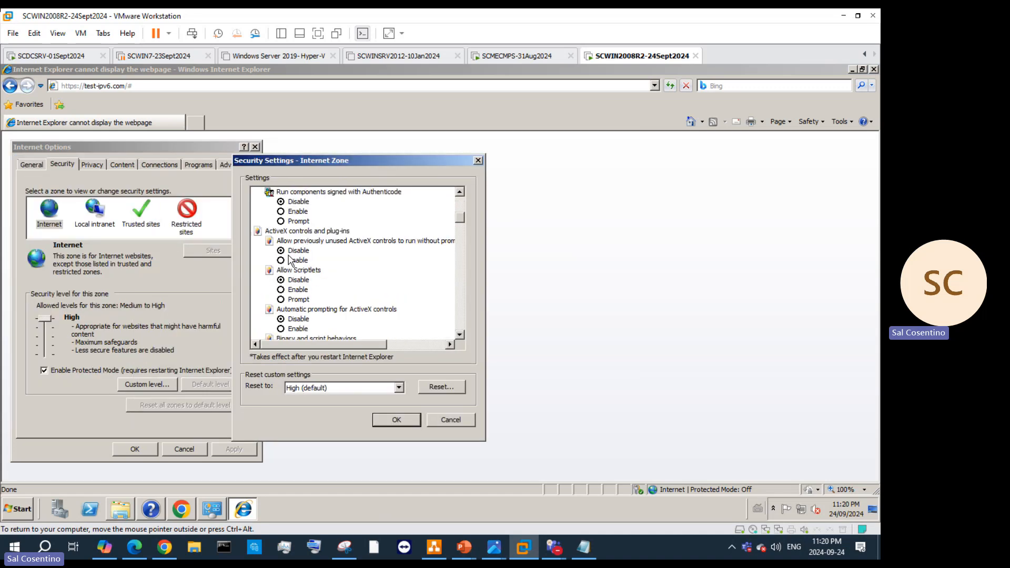
left_click(281, 260)
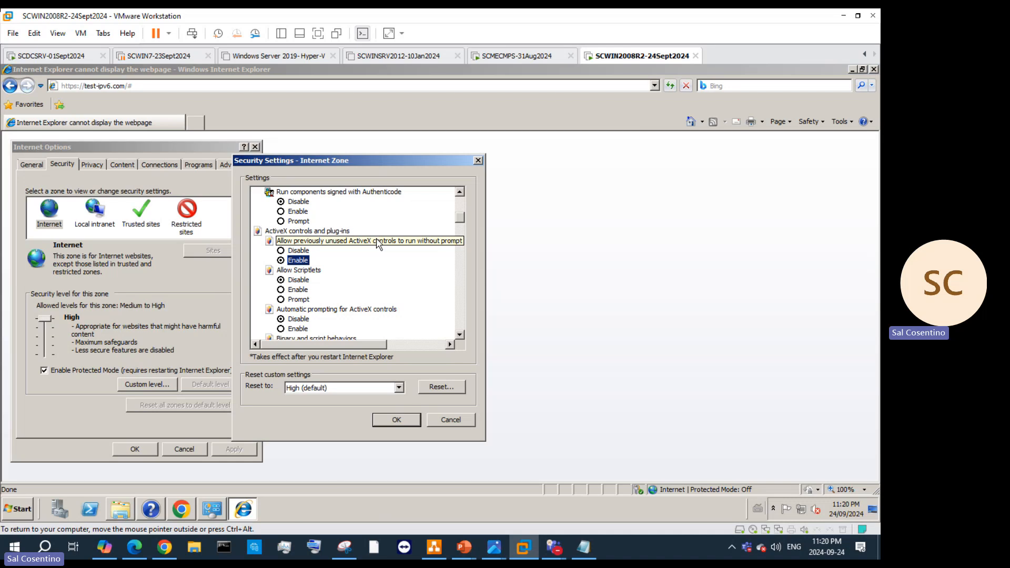
scroll(322, 305, "down", 3)
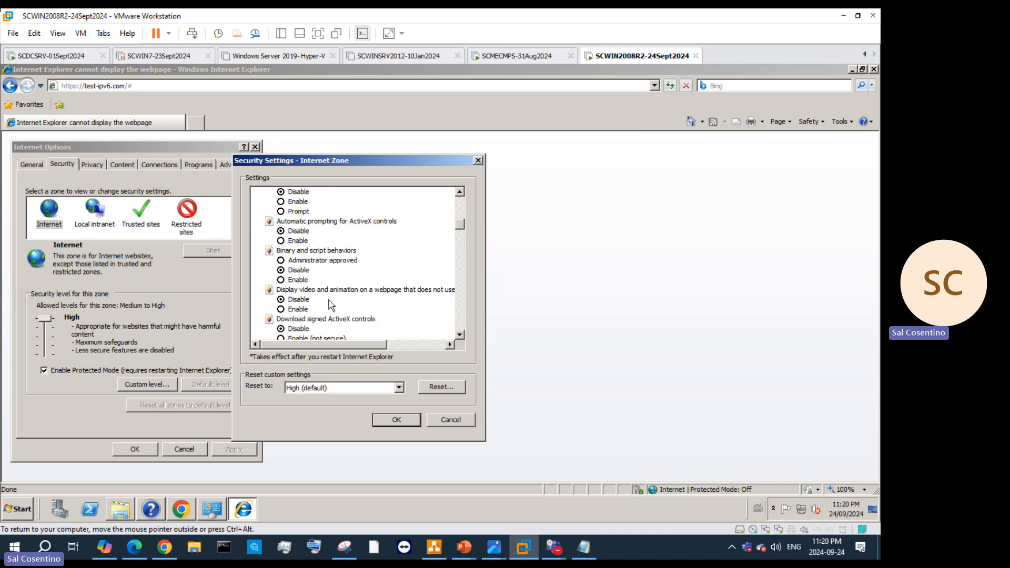
left_click(291, 242)
scroll(375, 281, "down", 2)
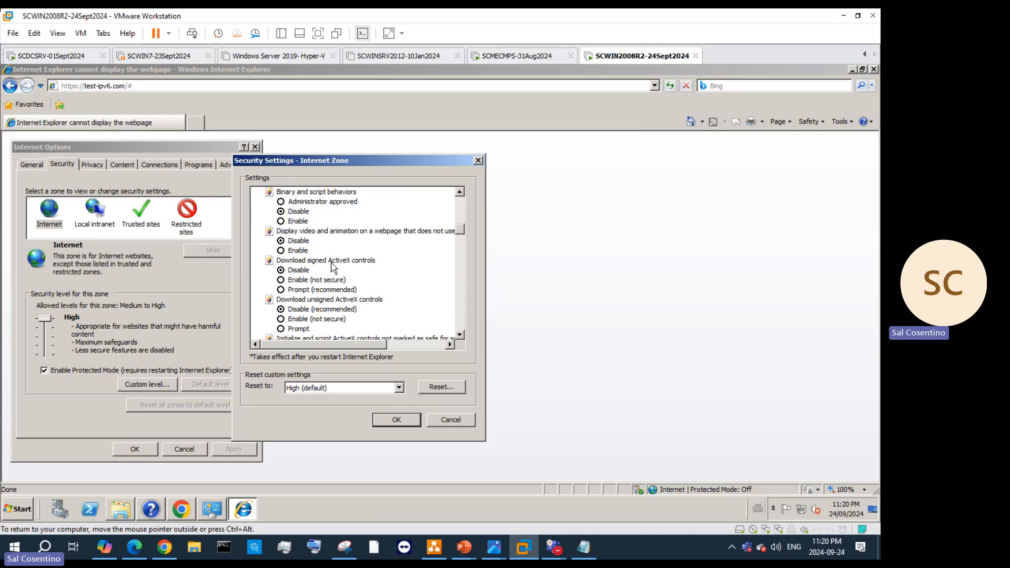
left_click(293, 290)
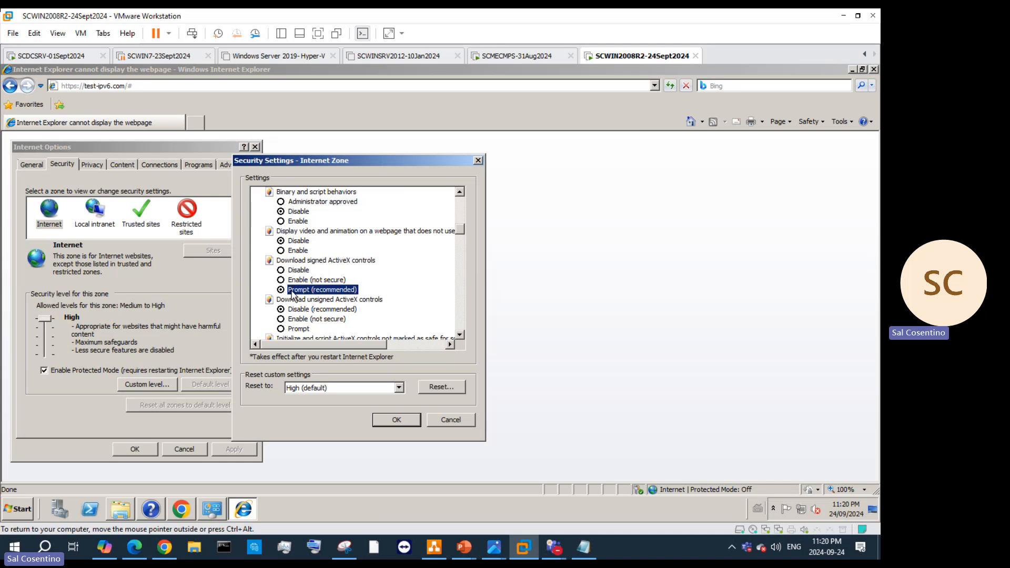
- Set both Run ActiveX controls and plug-ins and Script ActiveX controls marked safe for scripting to Prompt
scroll(357, 287, "down", 3)
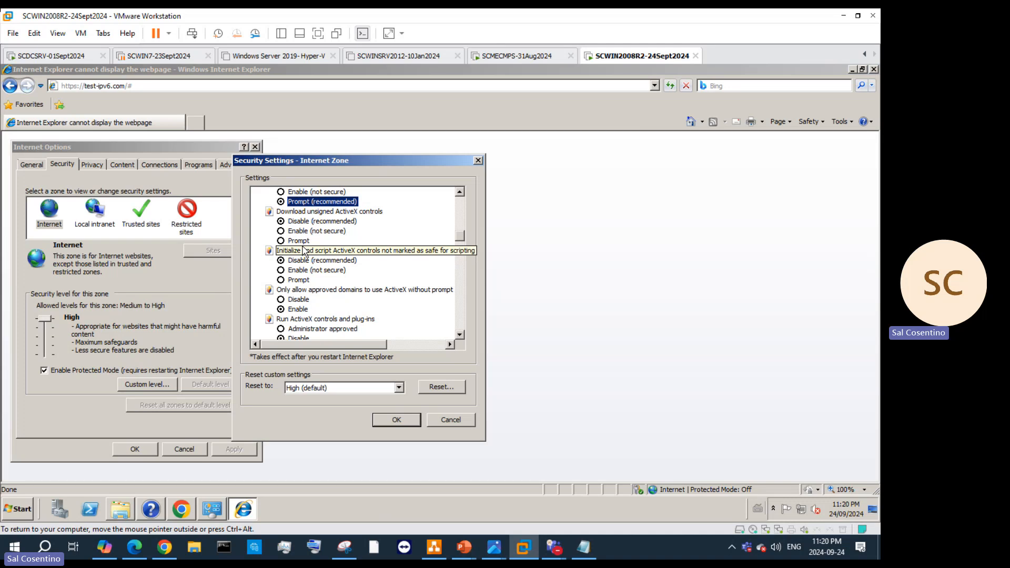
scroll(398, 293, "down", 2)
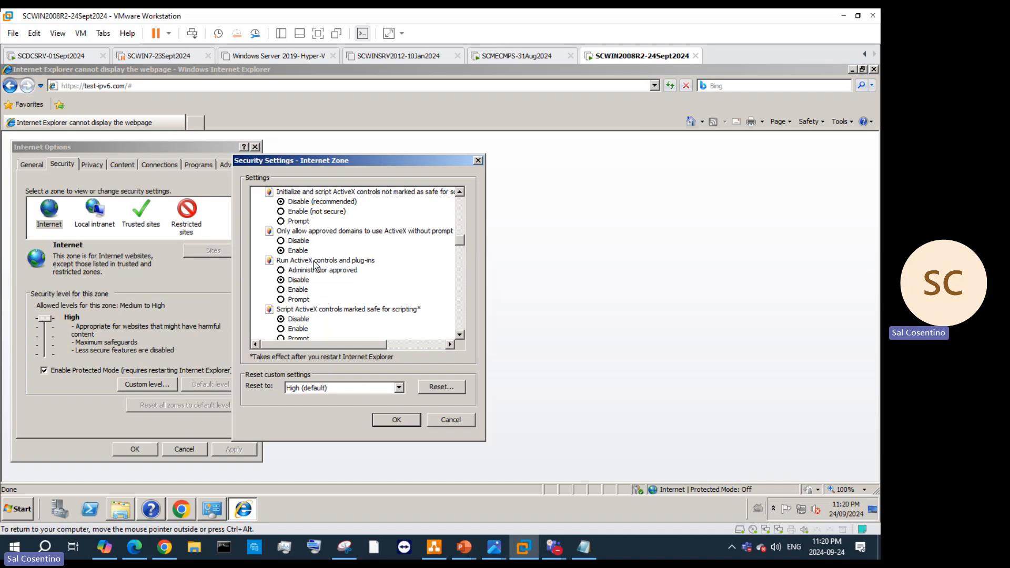
left_click(293, 290)
scroll(362, 301, "down", 1)
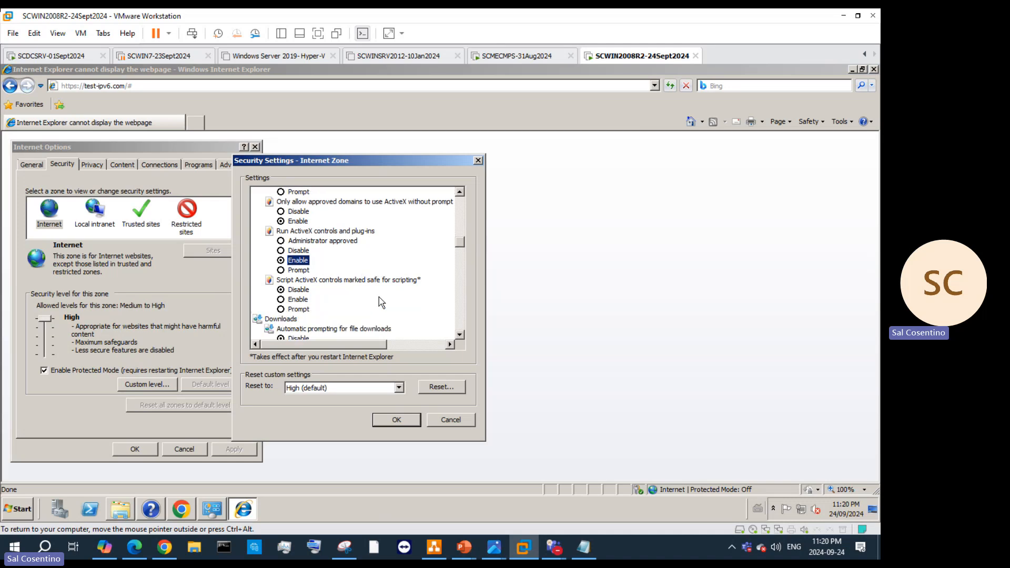
left_click(288, 270)
left_click(296, 309)
- Enable automatic prompting for file downloads and font download for the Internet zone
scroll(395, 293, "down", 2)
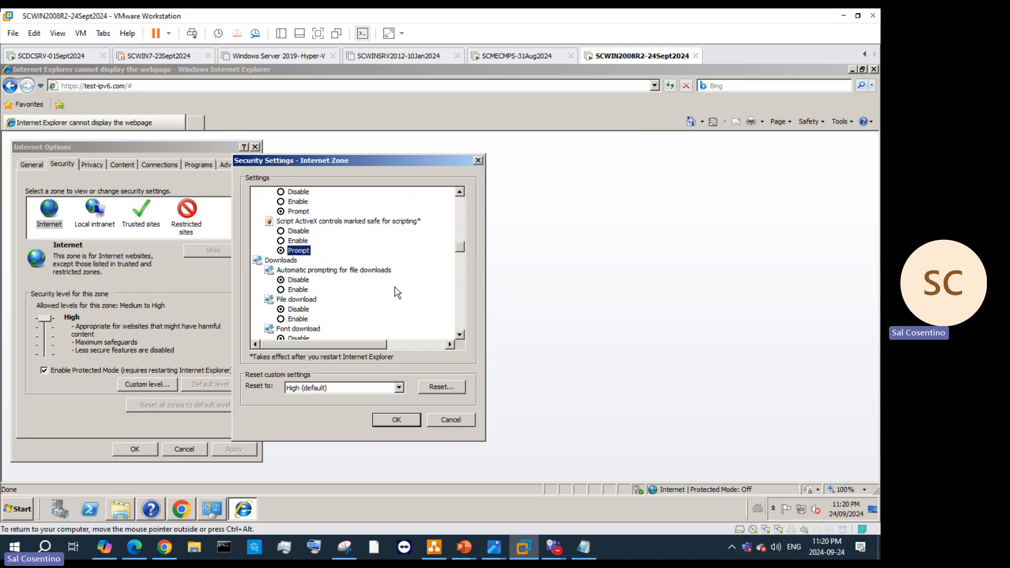
left_click(296, 290)
scroll(369, 302, "down", 3)
left_click(298, 261)
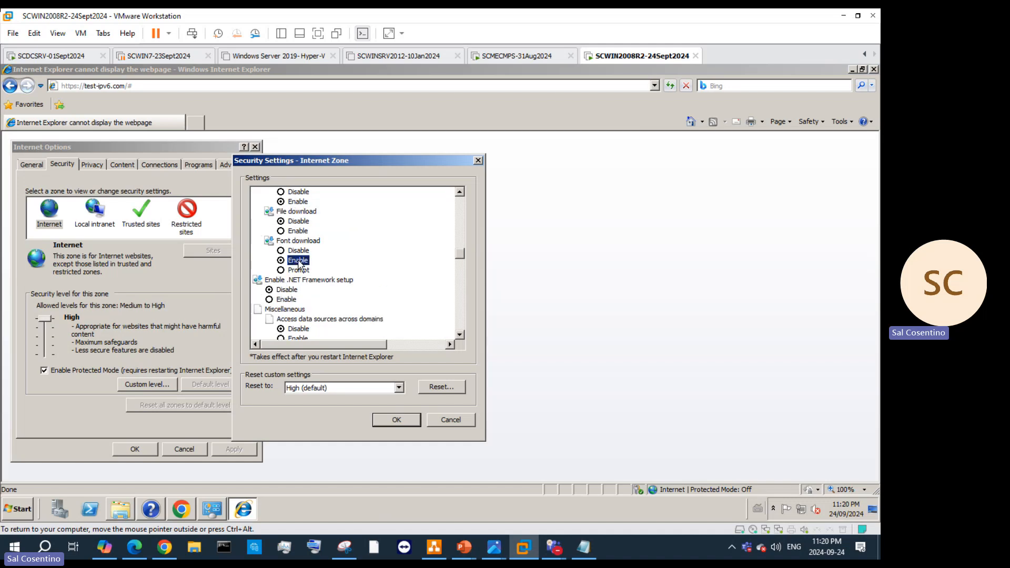
- Accept the custom security settings for the Internet zone and close Internet Options along with Internet Explorer
scroll(375, 272, "down", 3)
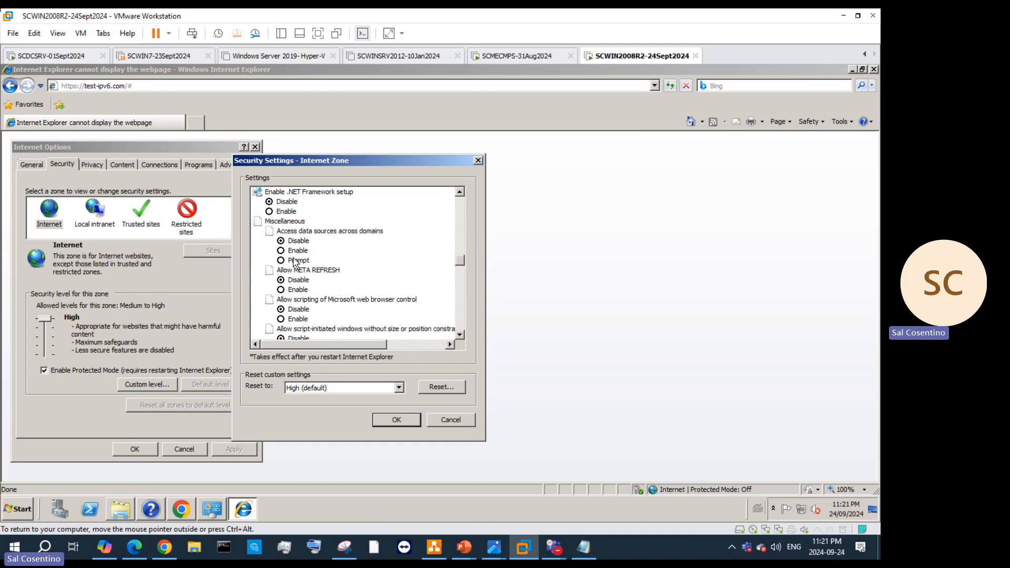
left_click(386, 420)
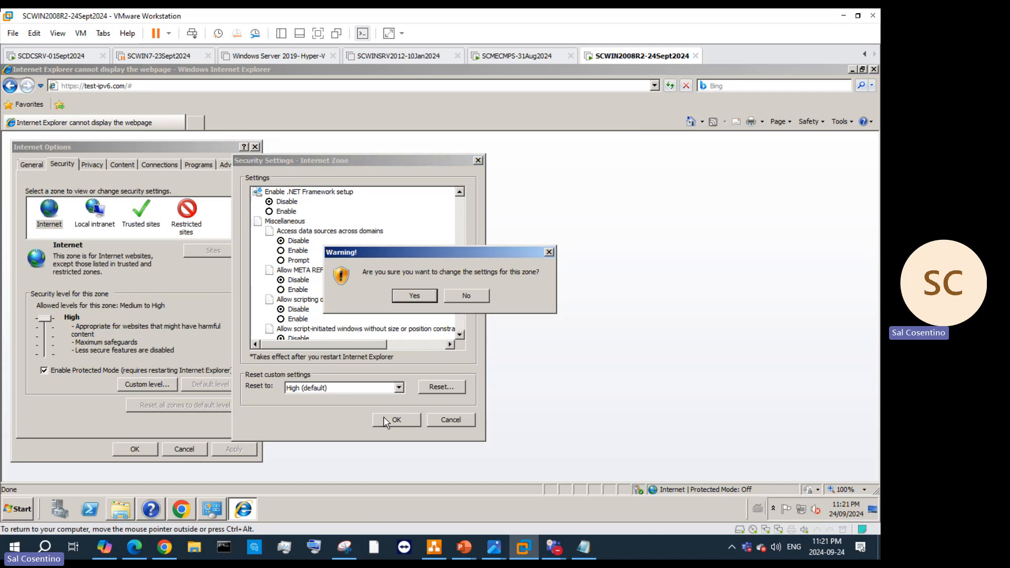
left_click(414, 295)
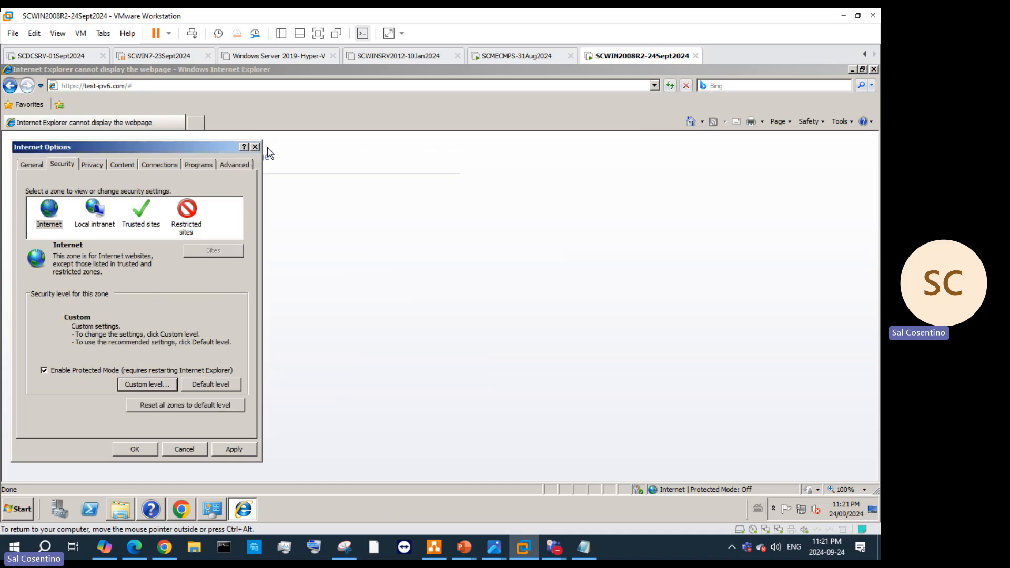
left_click(249, 164)
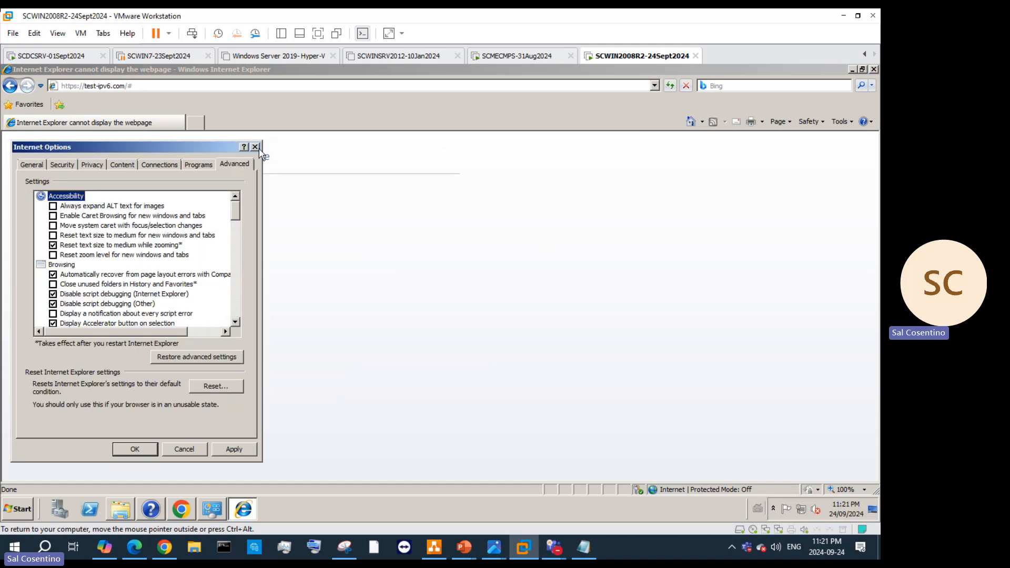
left_click(255, 147)
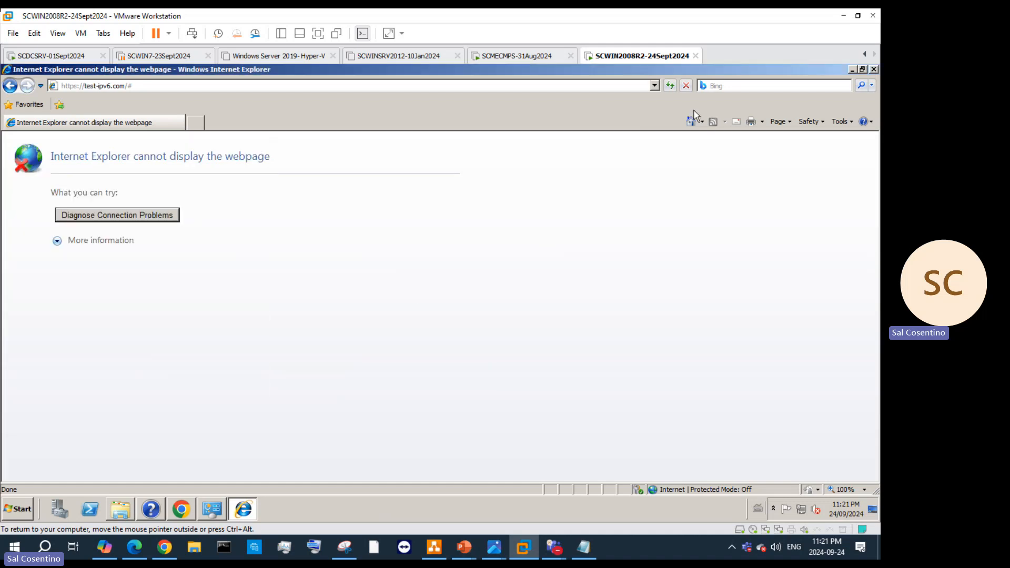
left_click(875, 70)
- Bring up the Windows Help and Support window and set its text size to Largest
left_click(152, 509)
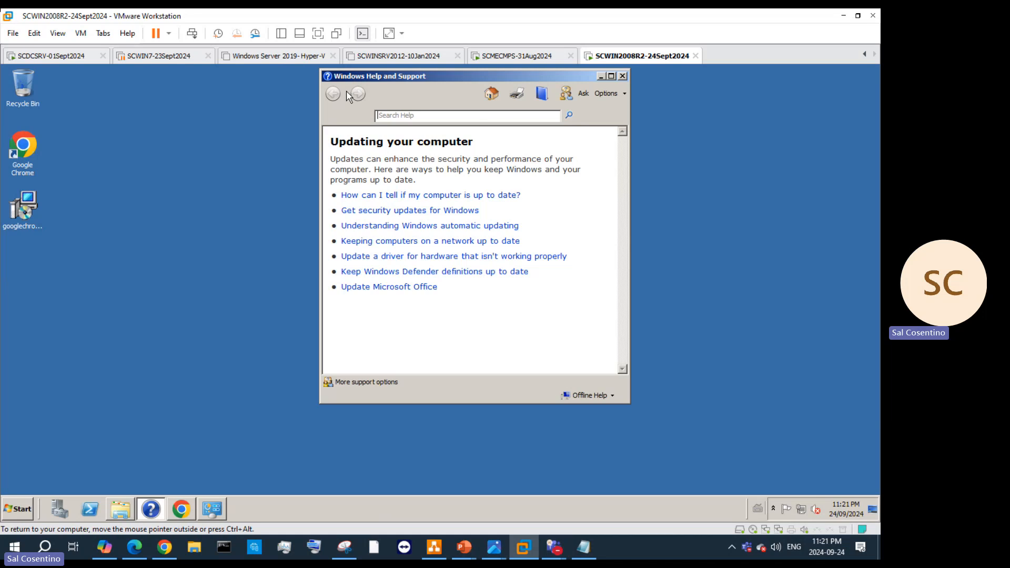
left_click_drag(334, 77, 494, 153)
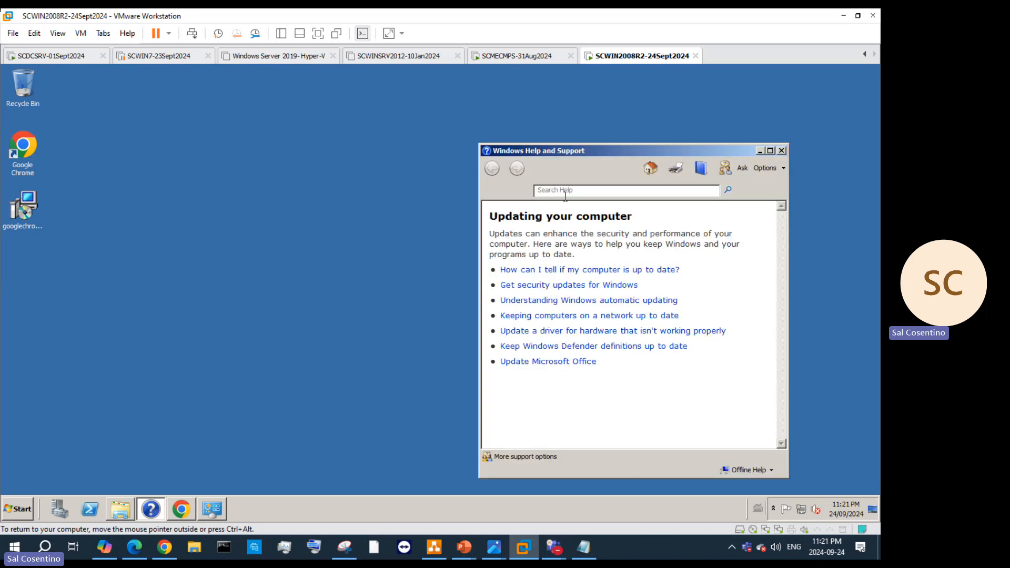
left_click(573, 194)
right_click(158, 511)
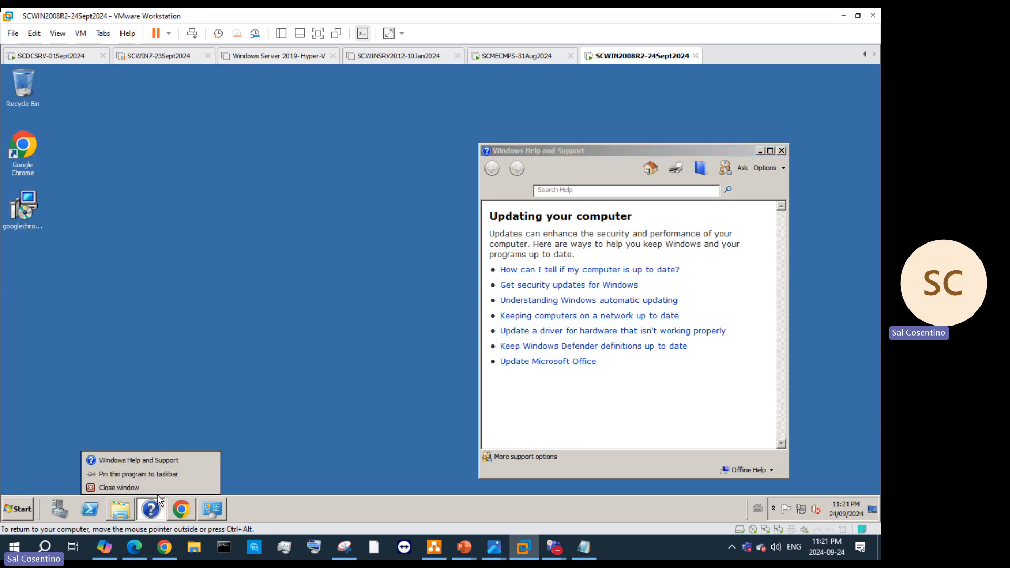
left_click(157, 482)
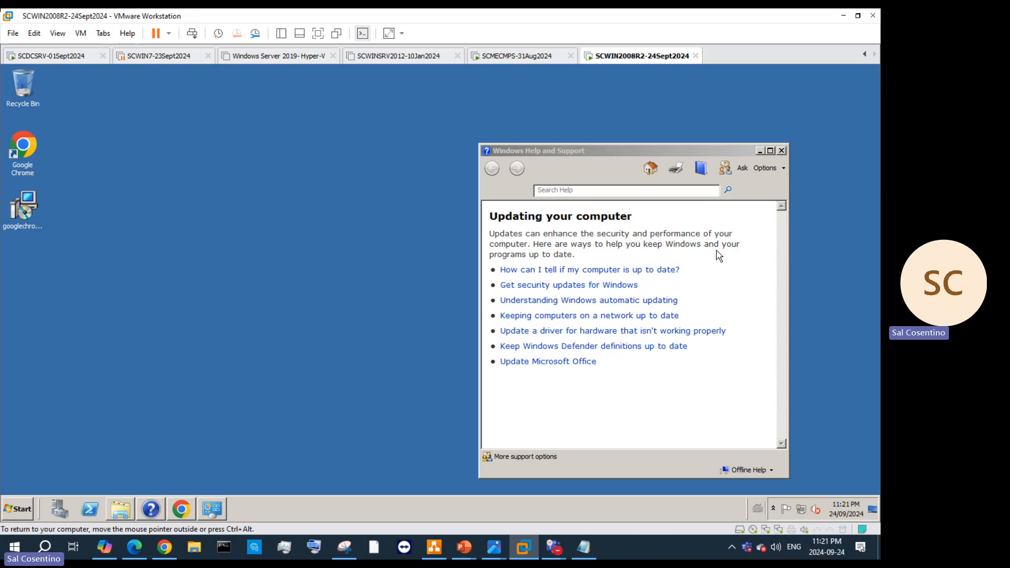
left_click(775, 160)
left_click(770, 151)
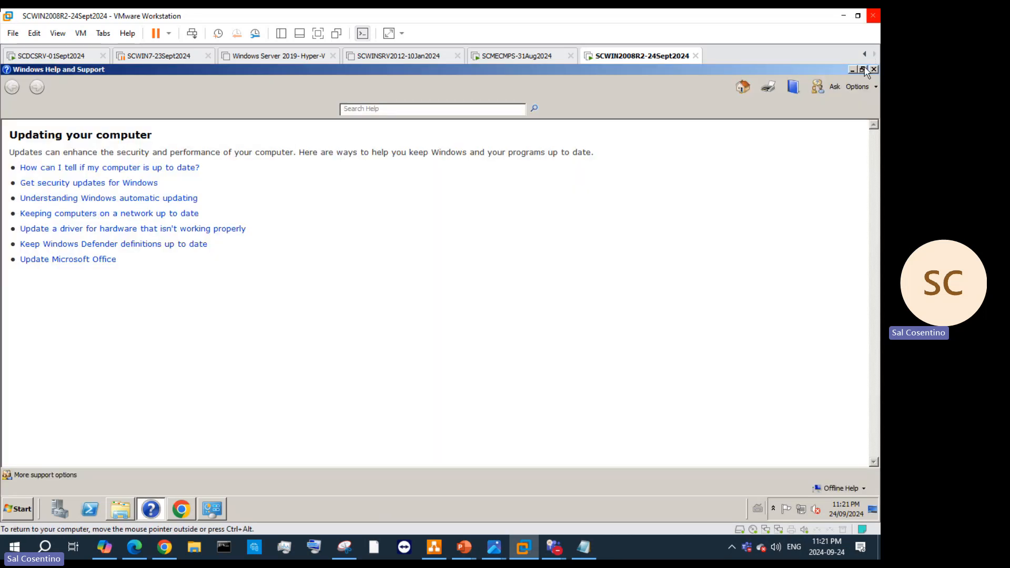
left_click(862, 69)
left_click(765, 168)
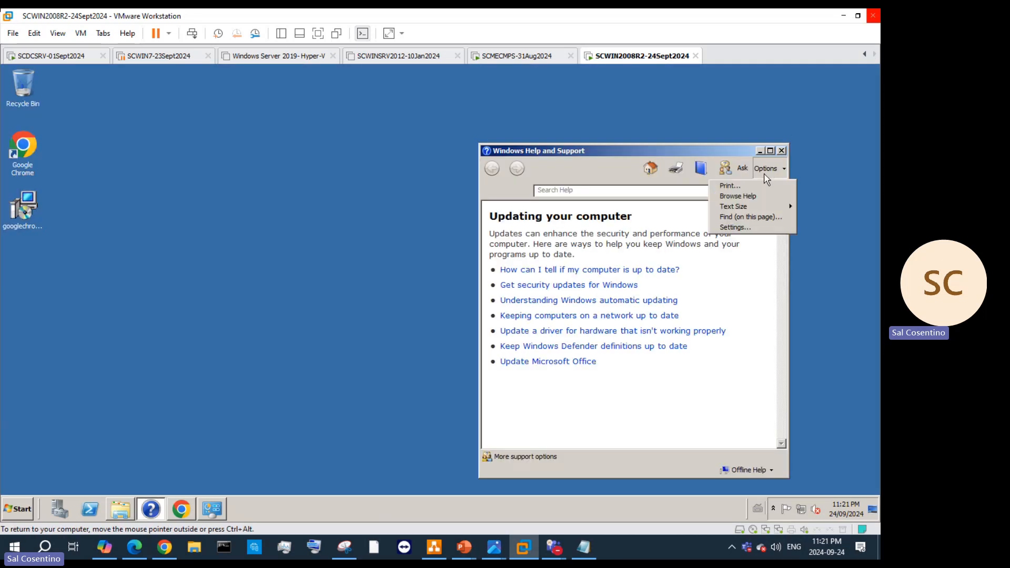
mouse_move(757, 206)
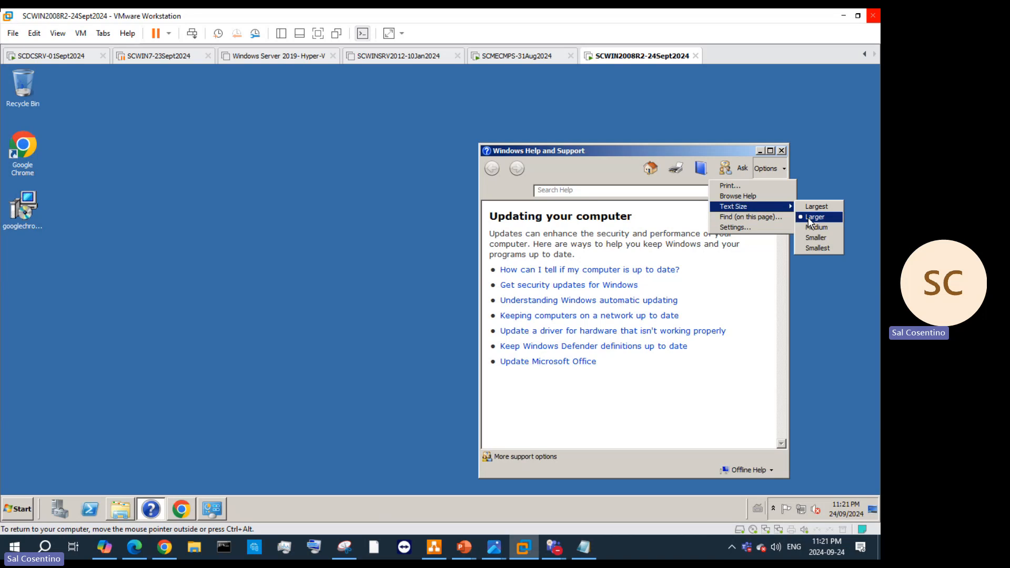
left_click(813, 209)
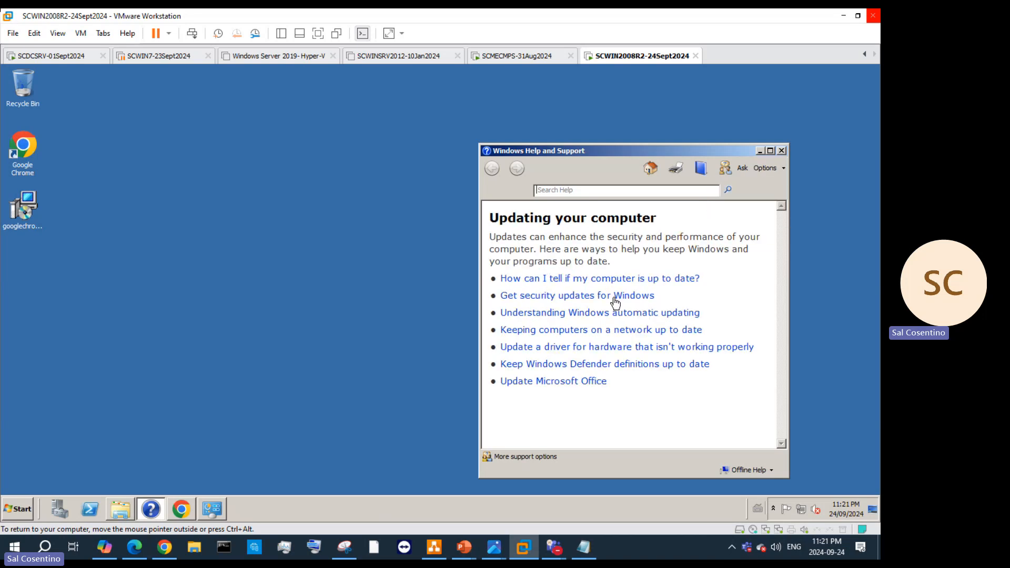
- Read the help topic about getting security updates for Windows, and close Windows Help and Support
left_click(598, 295)
scroll(602, 234, "down", 3)
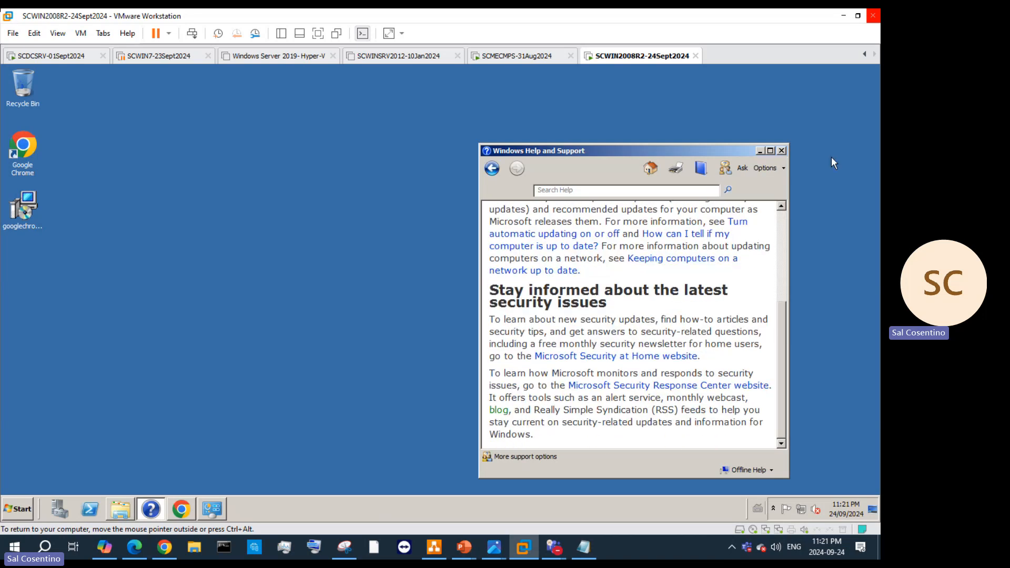
left_click(781, 152)
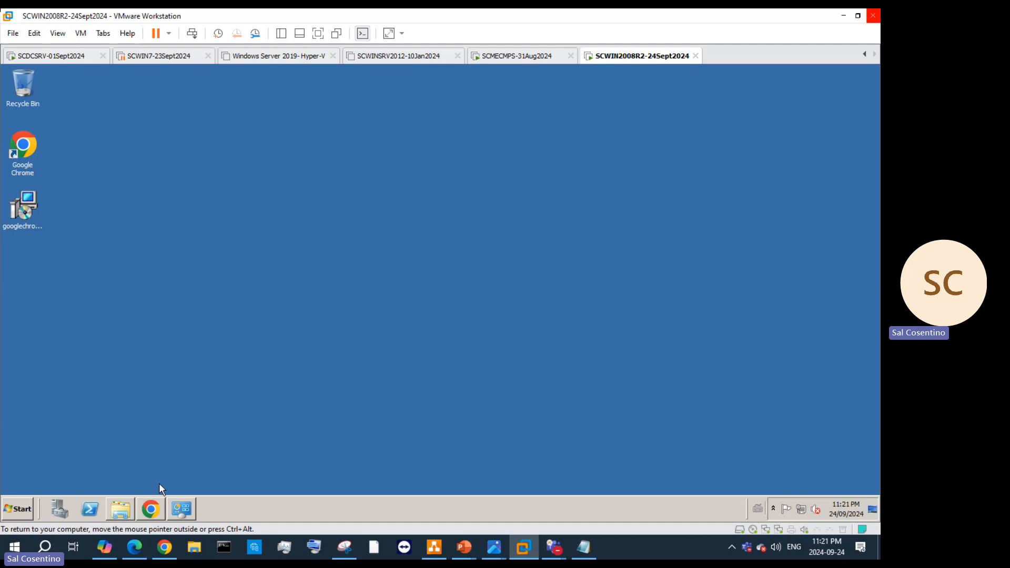
- Open Server Manager and expand the DHCP Server role to the local server's IPv4 and IPv6 nodes
left_click(59, 508)
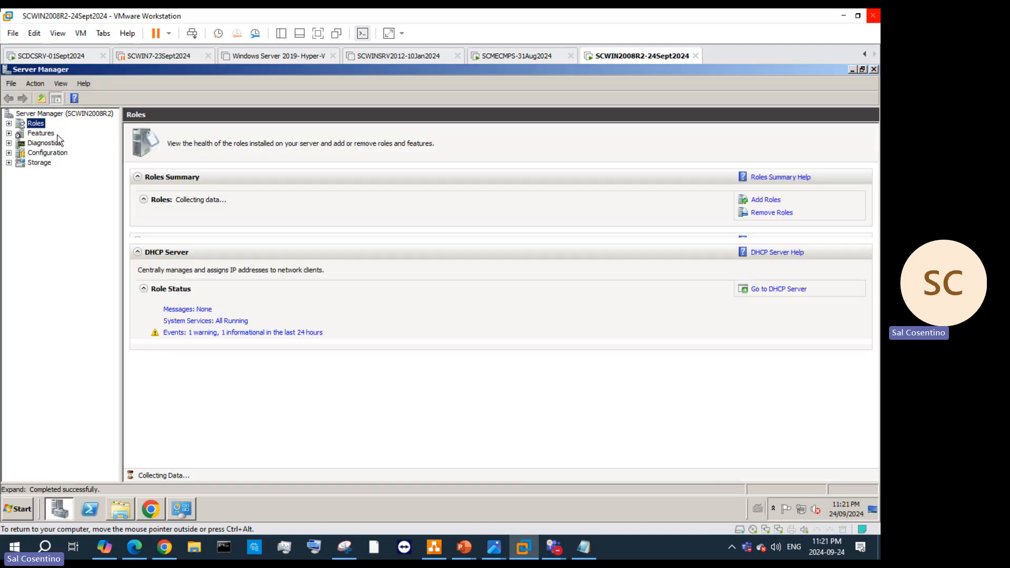
left_click(186, 221)
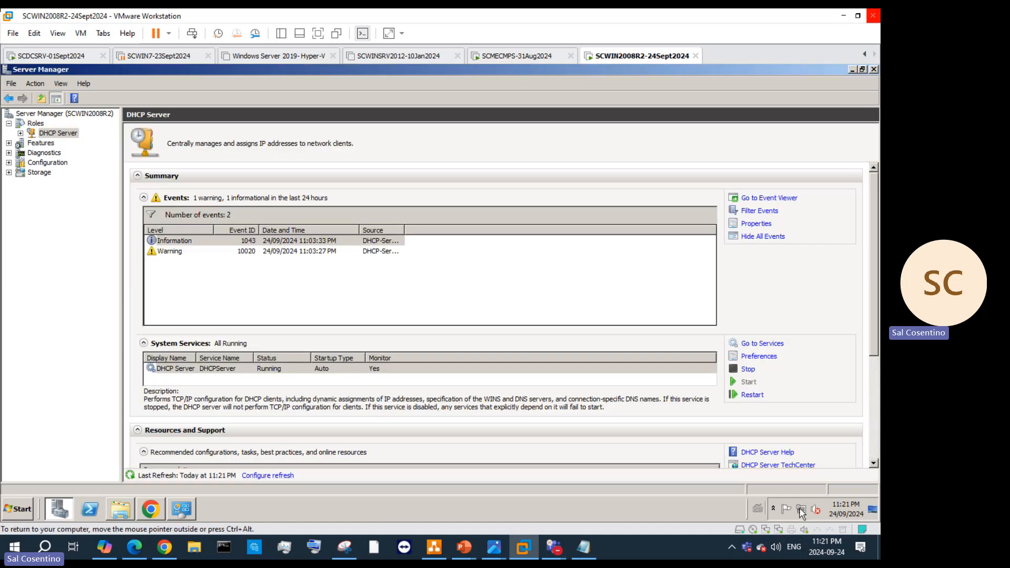
right_click(797, 514)
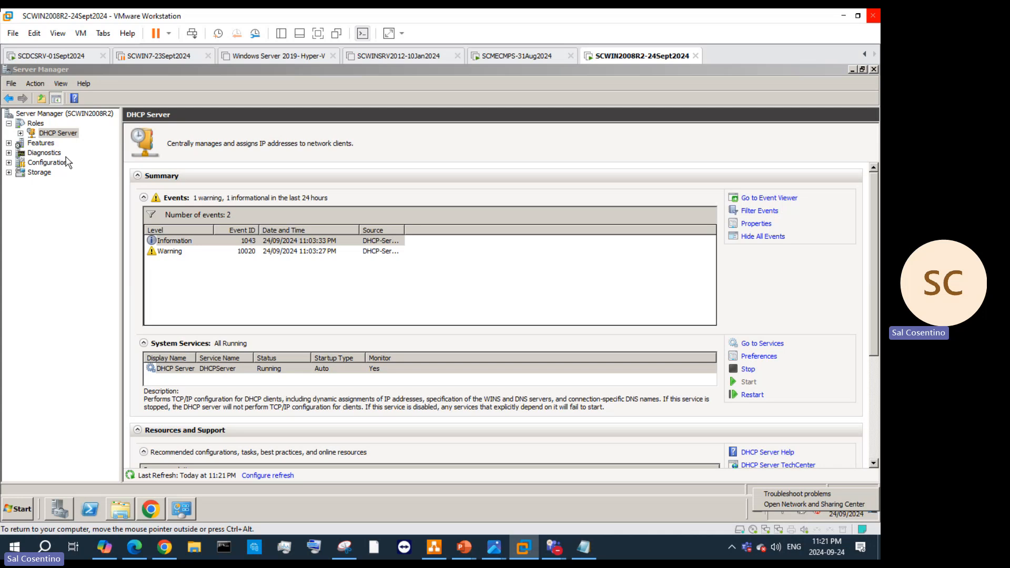
left_click(21, 133)
double_click(45, 144)
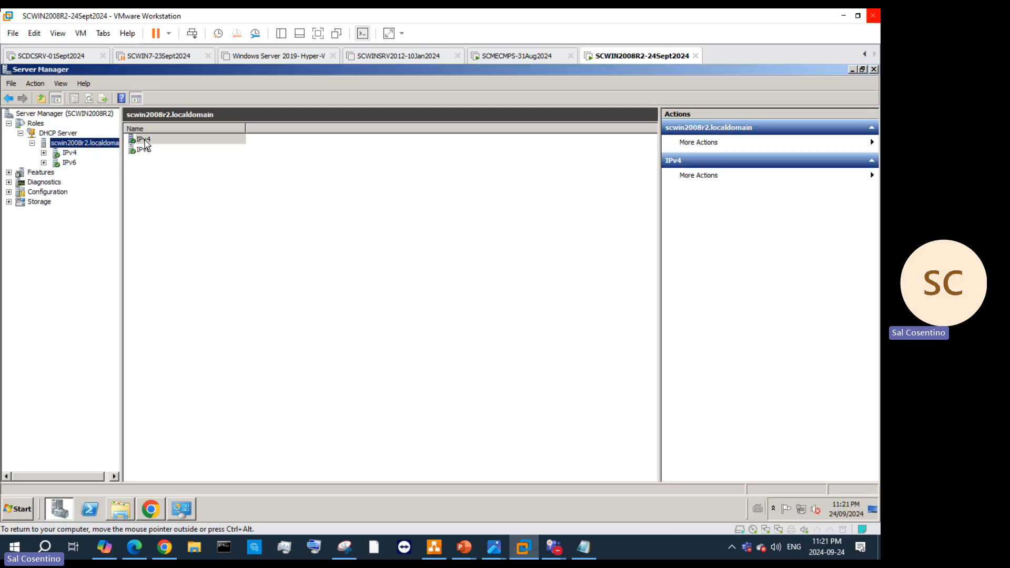
- Look at the DHCP server's IPv6 node, and open the IPv4 scope 172.16.0.0 to view its reservations
double_click(145, 151)
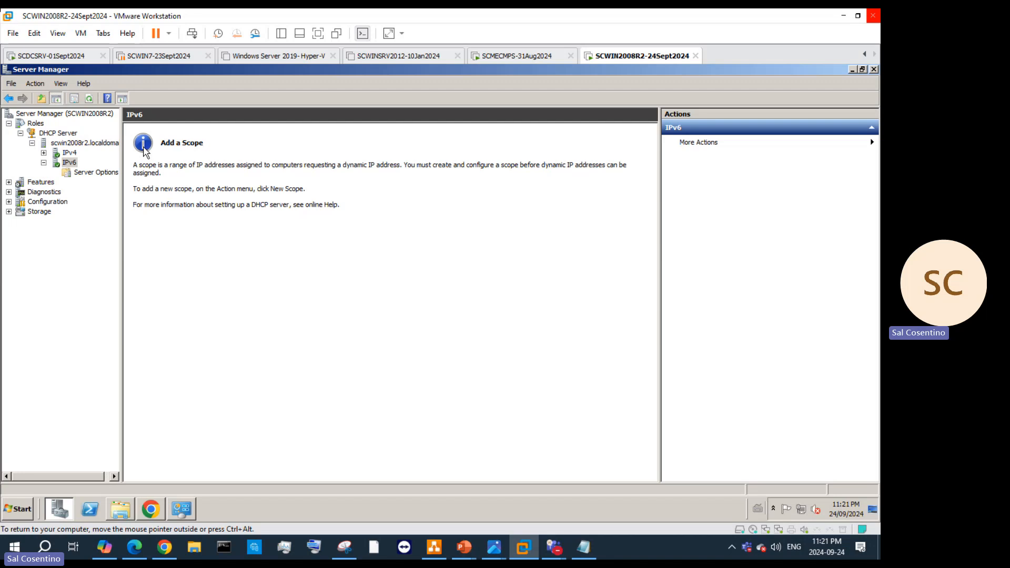
double_click(69, 153)
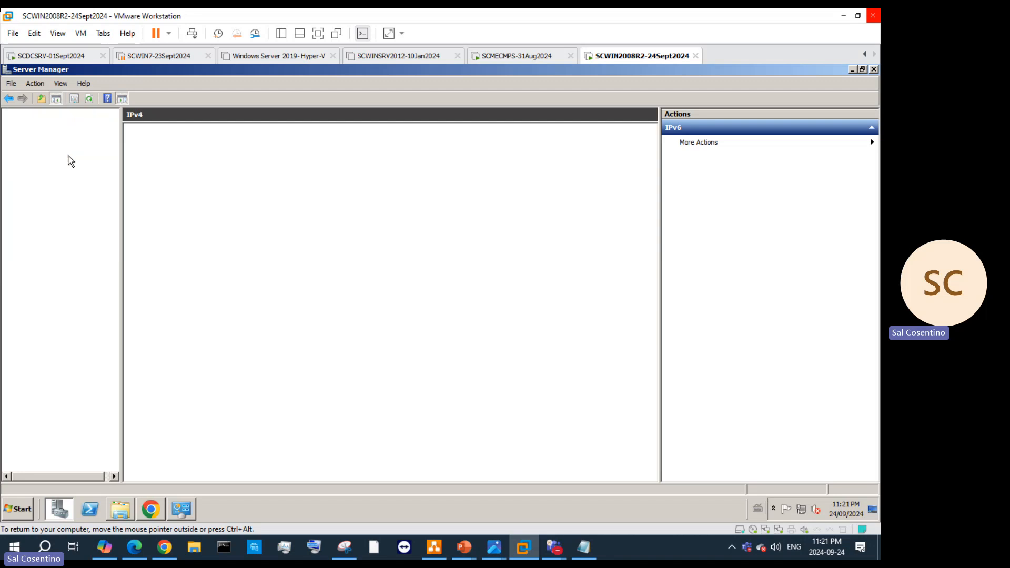
left_click(173, 141)
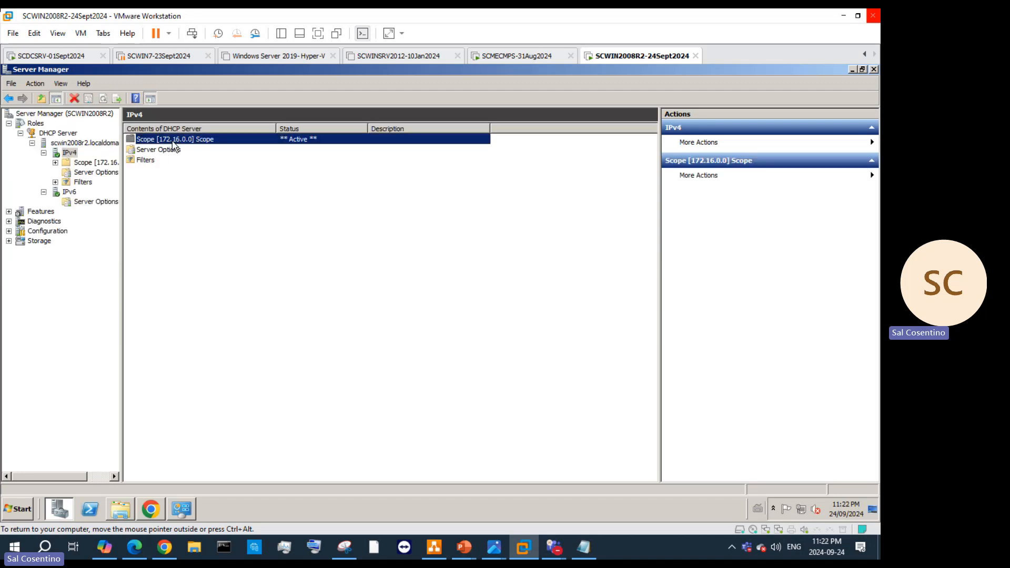
double_click(174, 140)
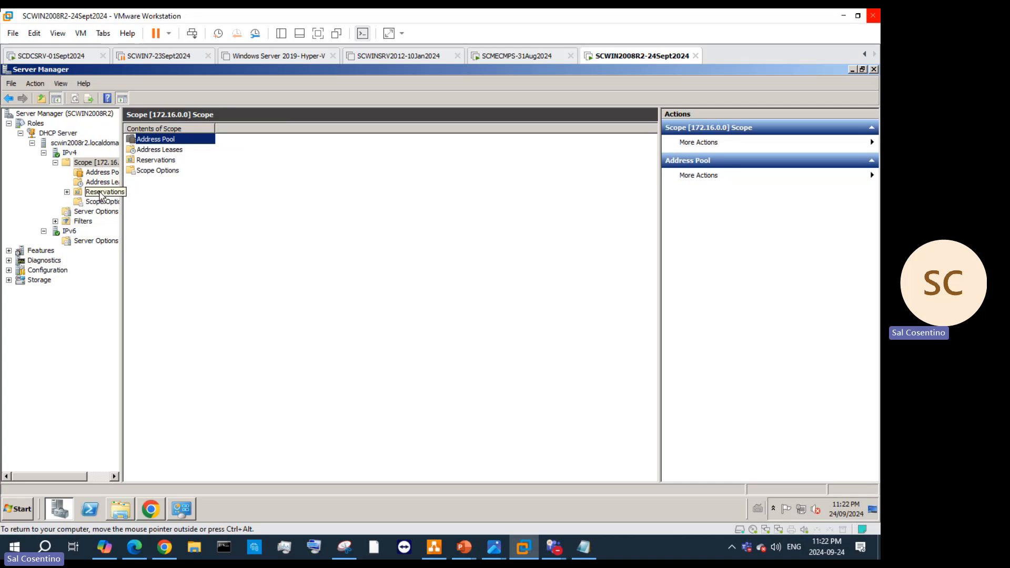
left_click(102, 192)
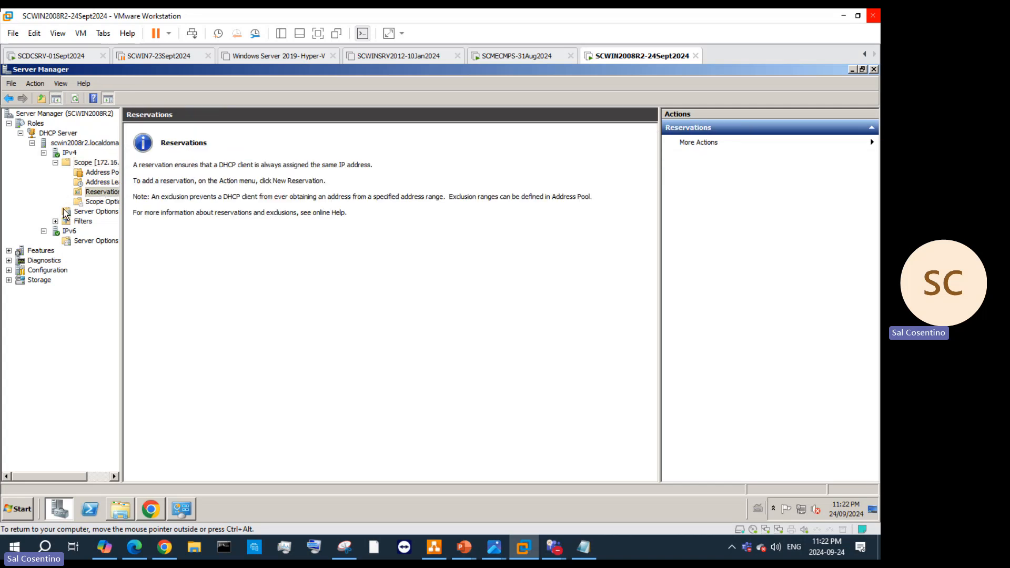
right_click(87, 190)
left_click(142, 196)
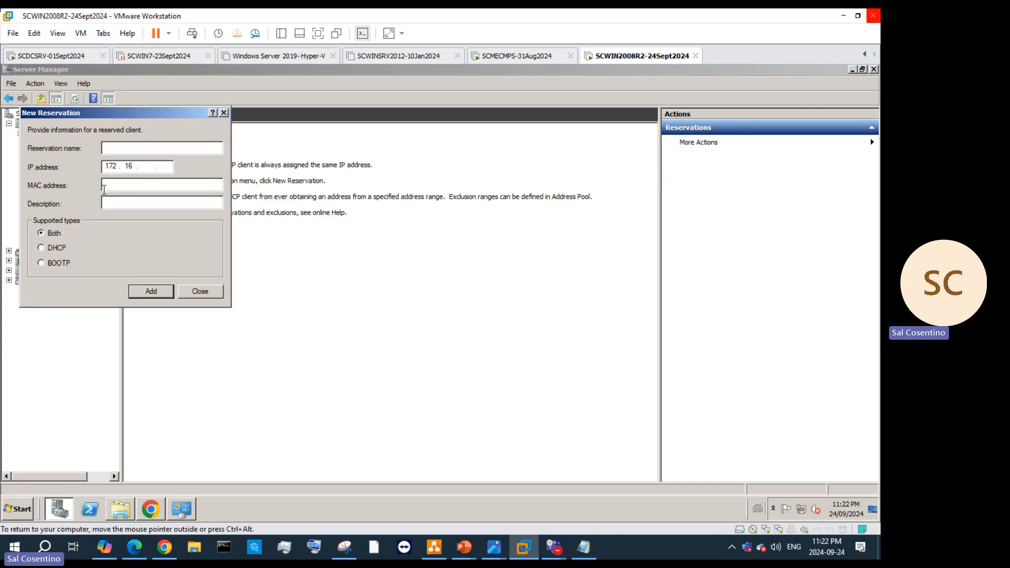
left_click(199, 292)
- Examine the DNS server entries in the IPv4 scope options and server options, and view the DHCP filters
left_click(97, 202)
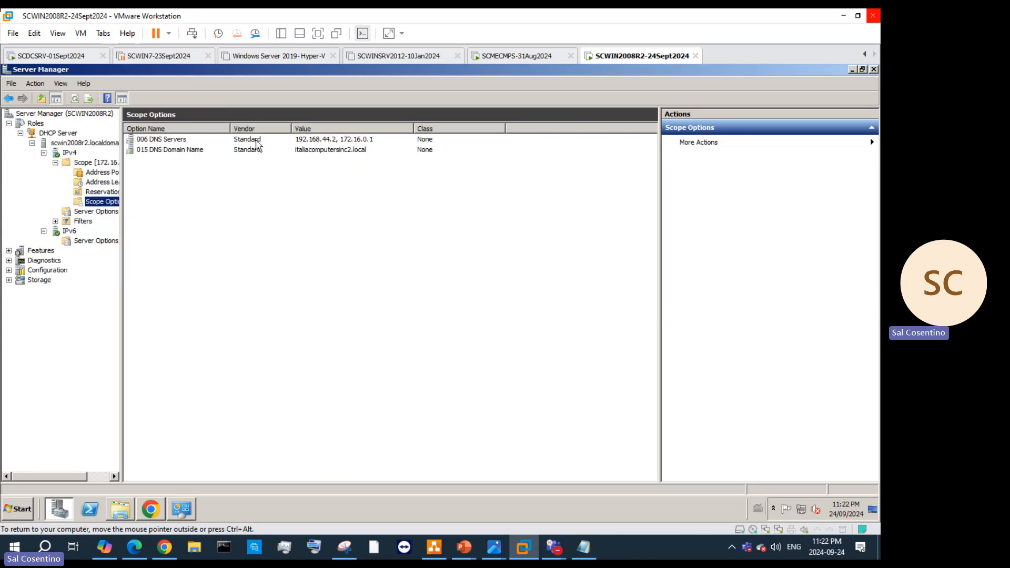
left_click(152, 141)
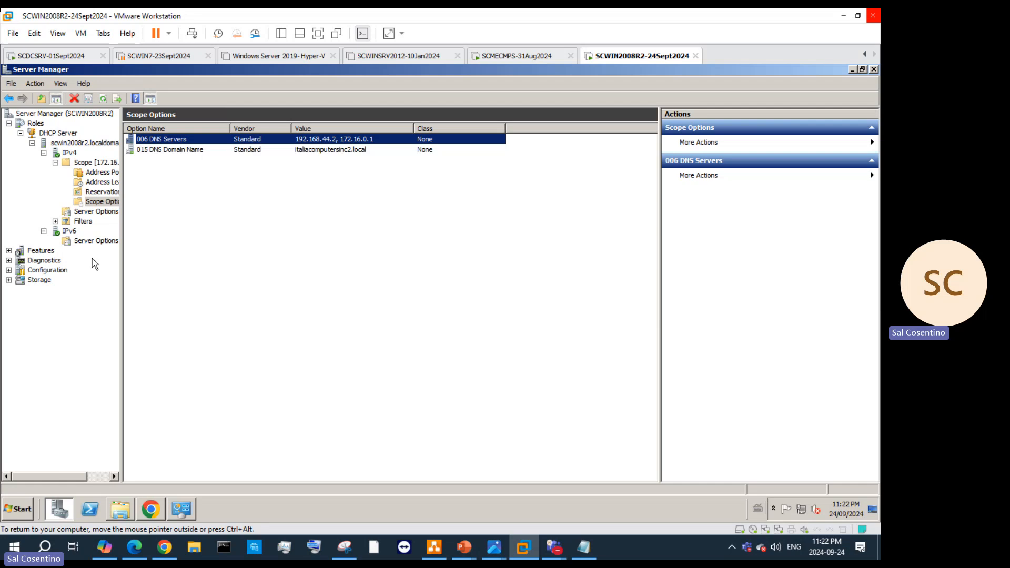
double_click(84, 222)
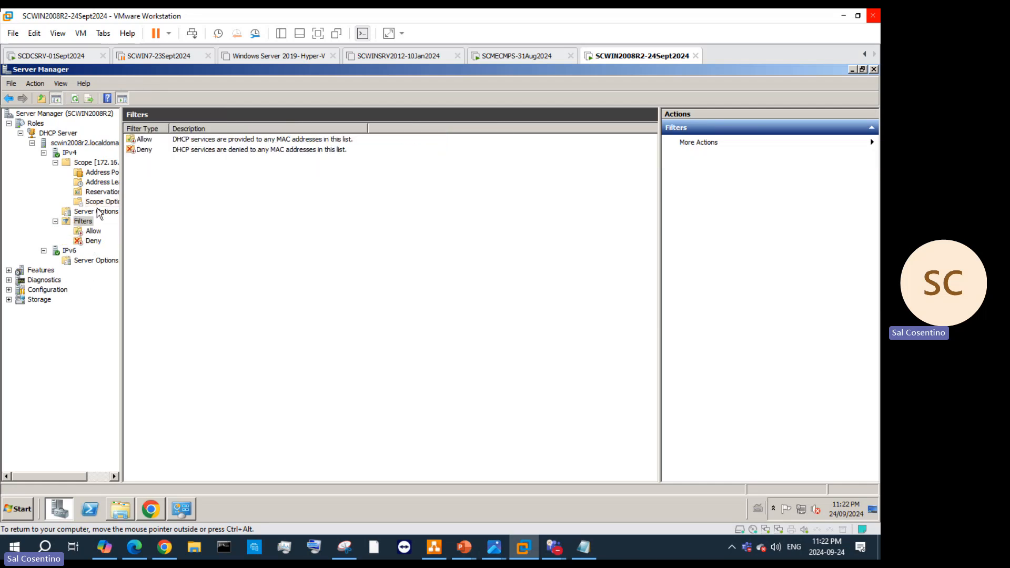
left_click(97, 212)
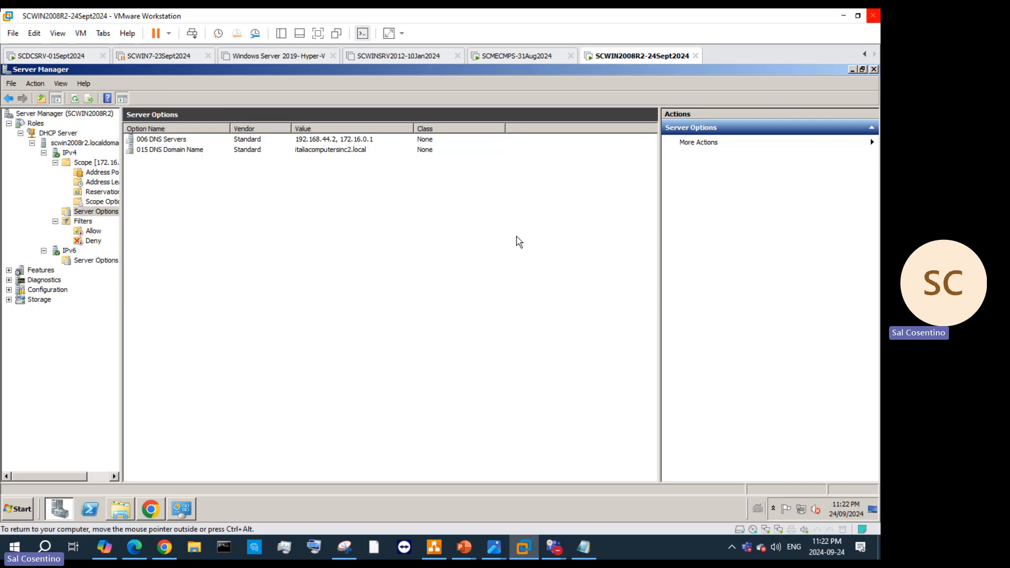
left_click(356, 142)
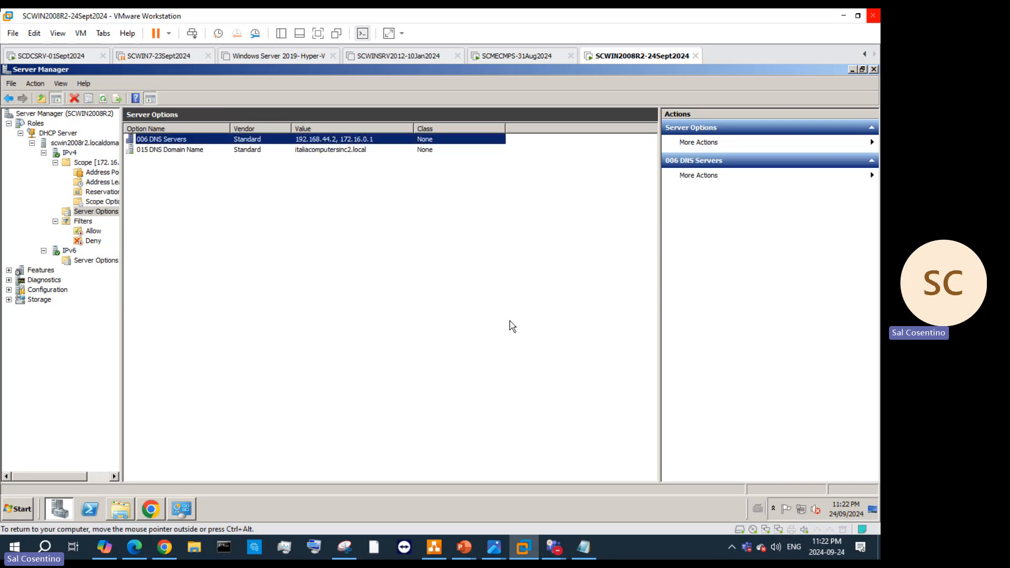
- Switch to the Hyper-V.pptx presentation in PowerPoint and find the slide text "Publ"
mouse_move(464, 547)
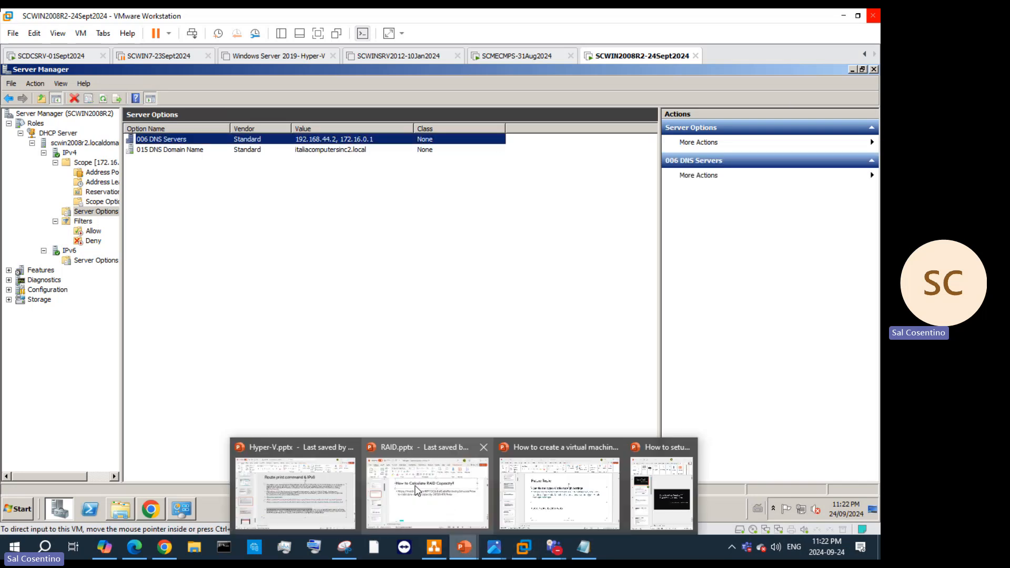
left_click(294, 492)
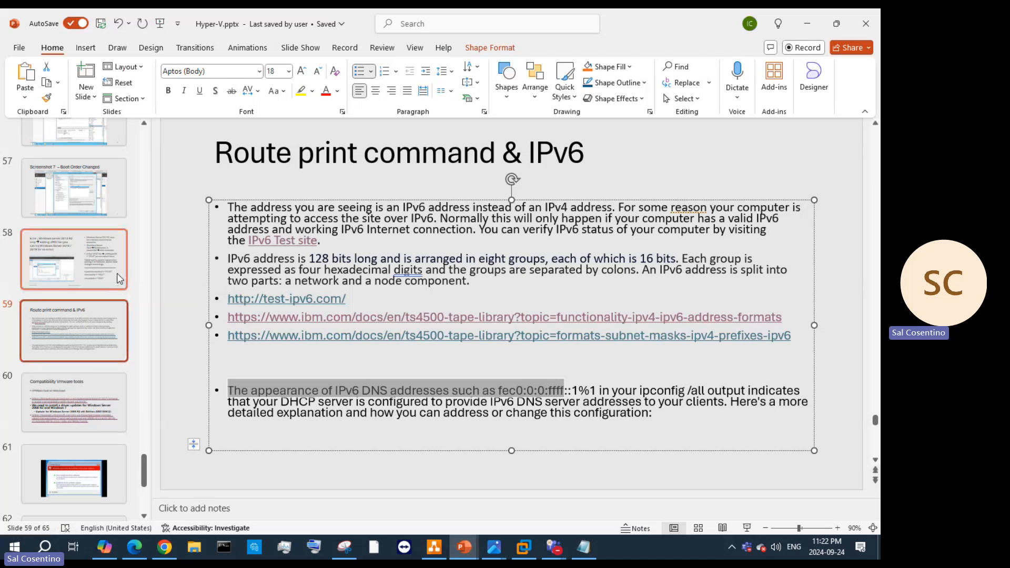
key("ctrl+f")
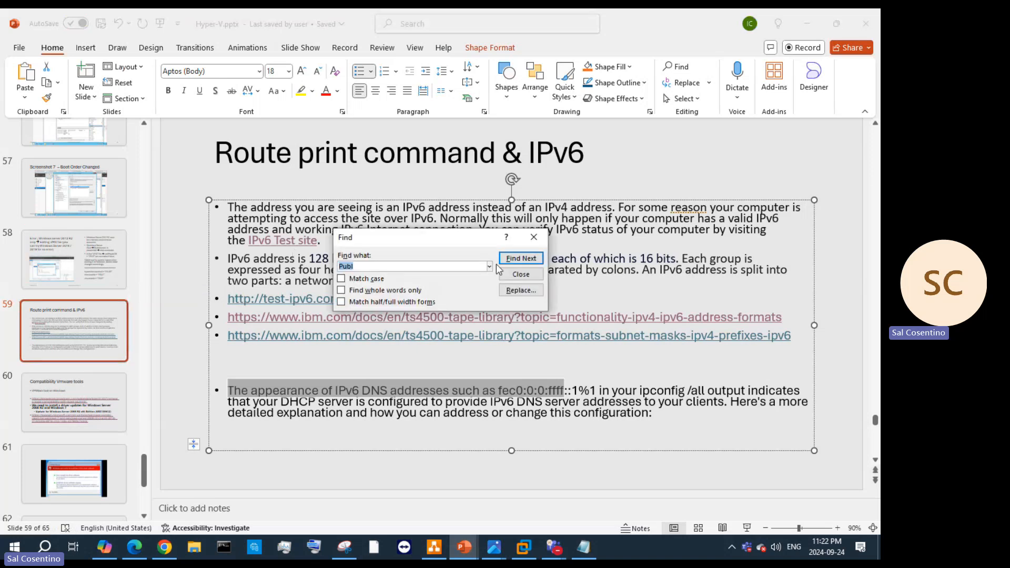
left_click(511, 260)
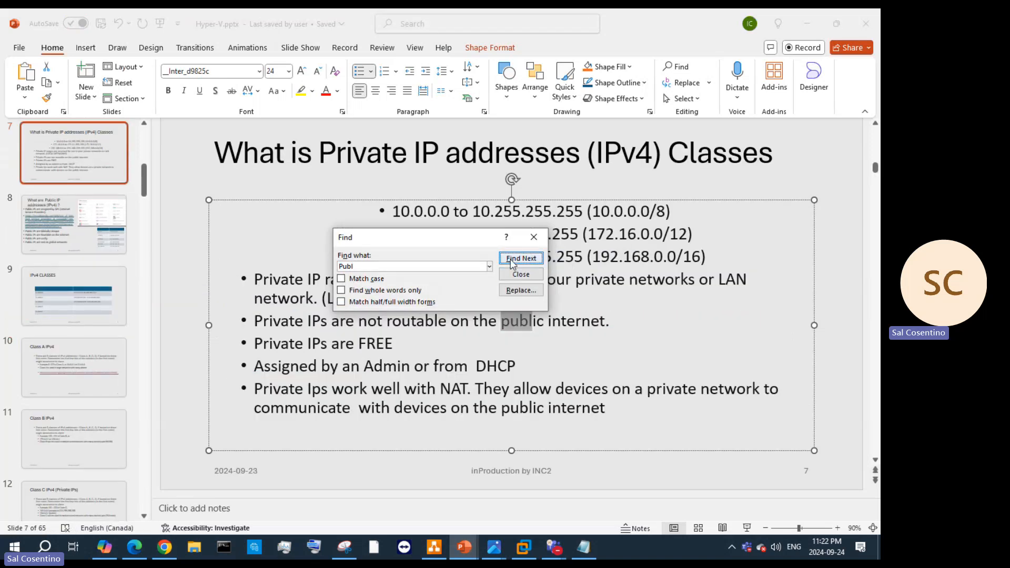
left_click(534, 237)
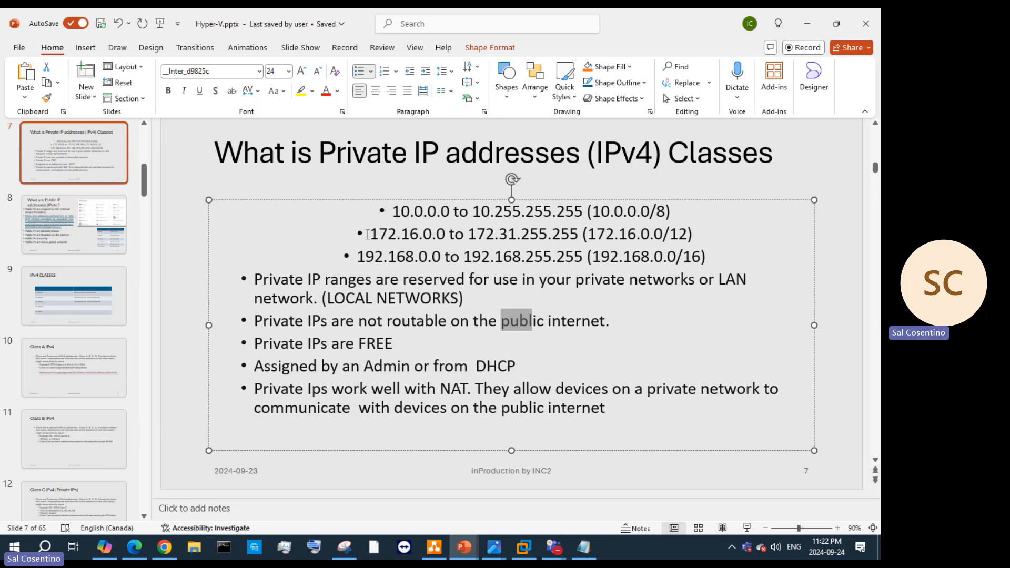
- Review the private IPv4 slide by highlighting the 172.16.0.0 and 192.168.0.0 ranges, the private network use, and the statement about public internet routing
left_click_drag(367, 235, 689, 234)
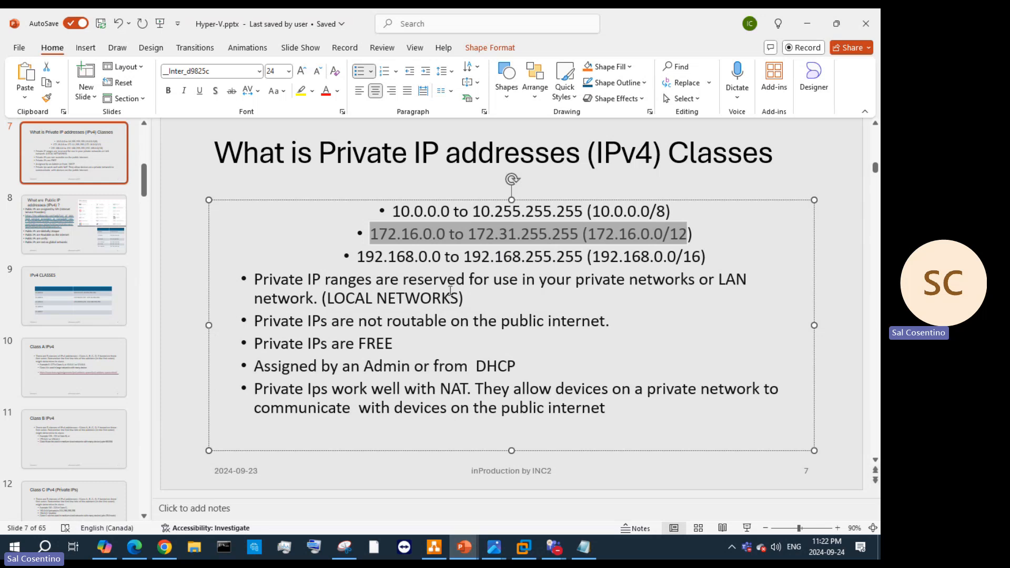
left_click_drag(470, 279, 726, 300)
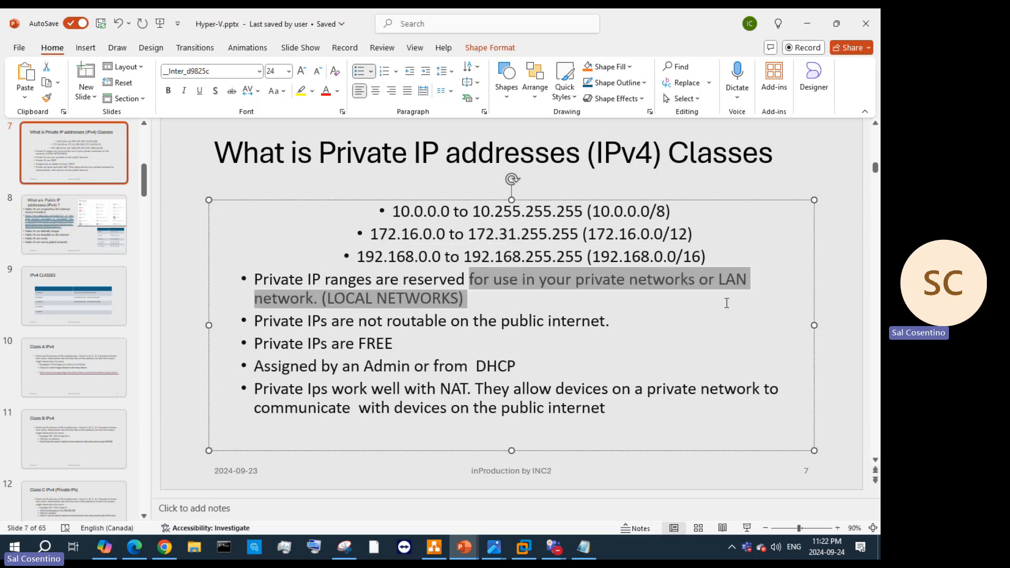
left_click_drag(331, 322, 574, 332)
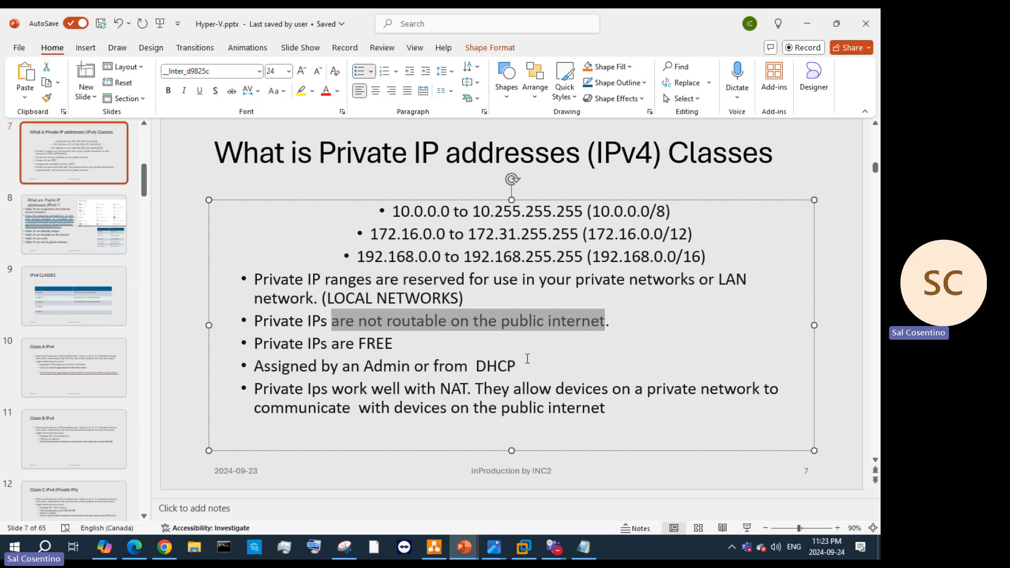
left_click_drag(367, 251, 490, 251)
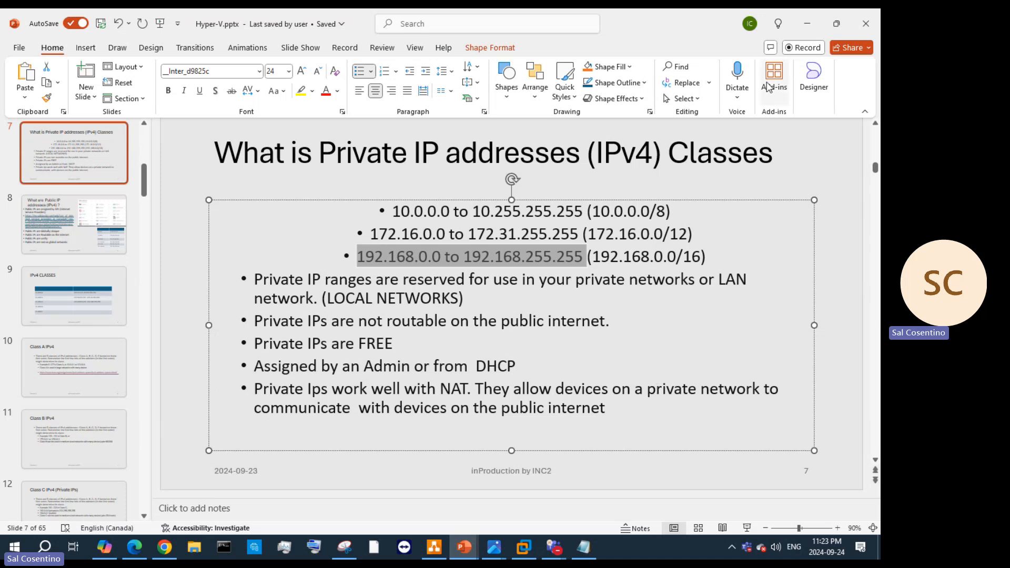
- Switch to the SCWIN2008R2-24Sept2024 virtual machine in VMware Workstation, open a Command Prompt, and run ipconfig
left_click(802, 28)
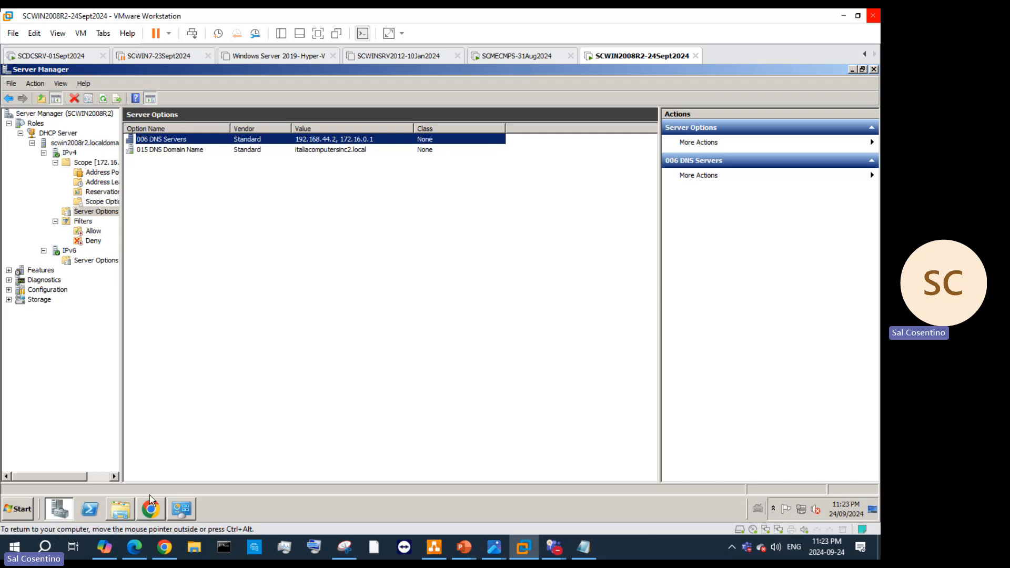
left_click(17, 509)
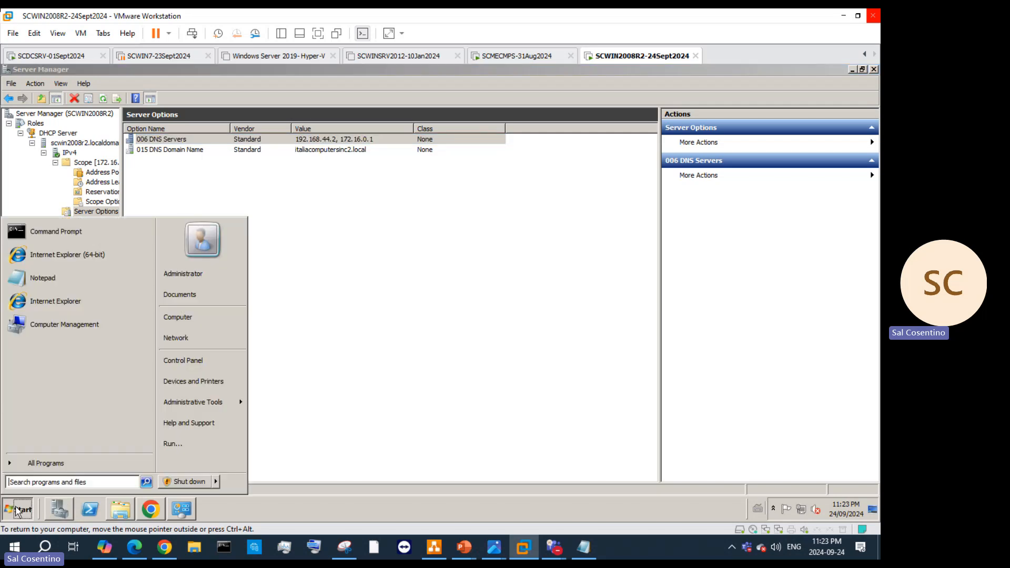
left_click(68, 232)
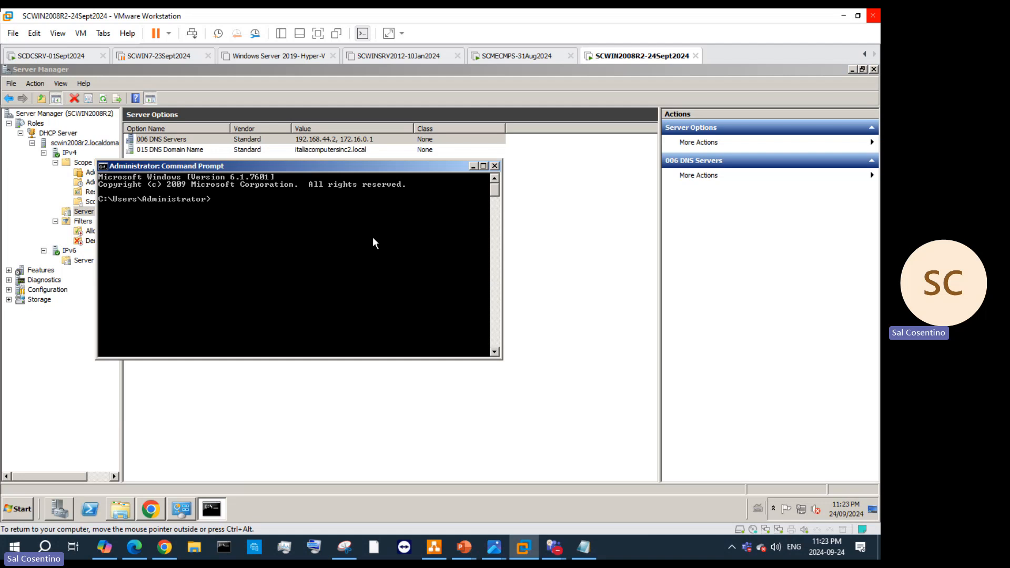
type("ipconfig")
key("Return")
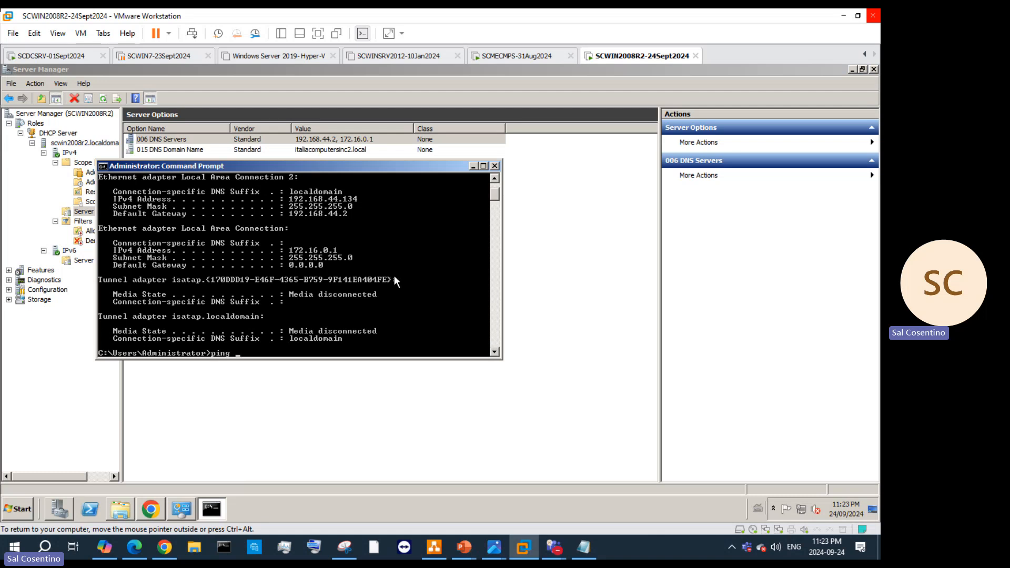
- Try to ping the host SCDDCSRV
type("DDCSRV")
key("Return")
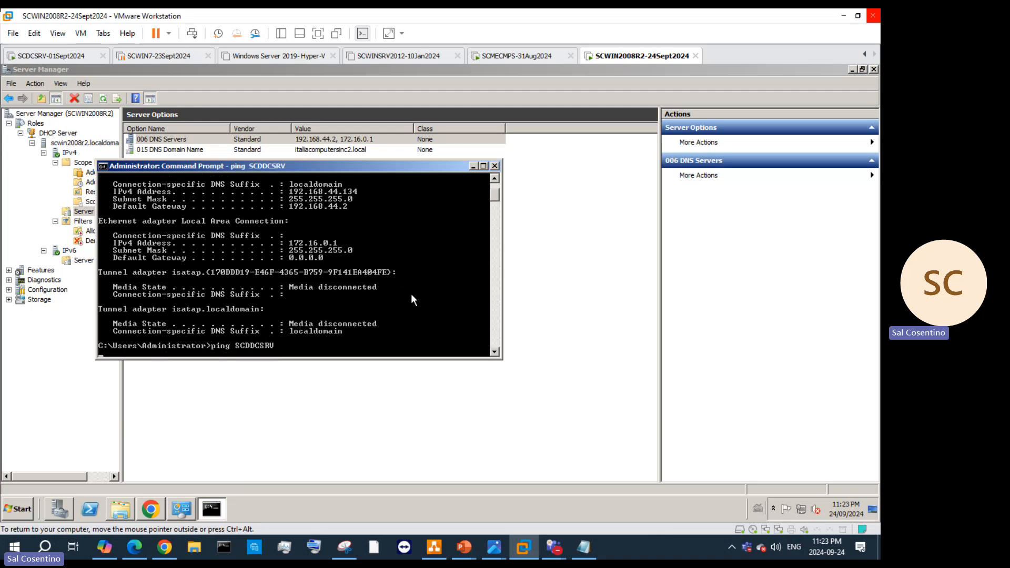
scroll(411, 294, "down", 3)
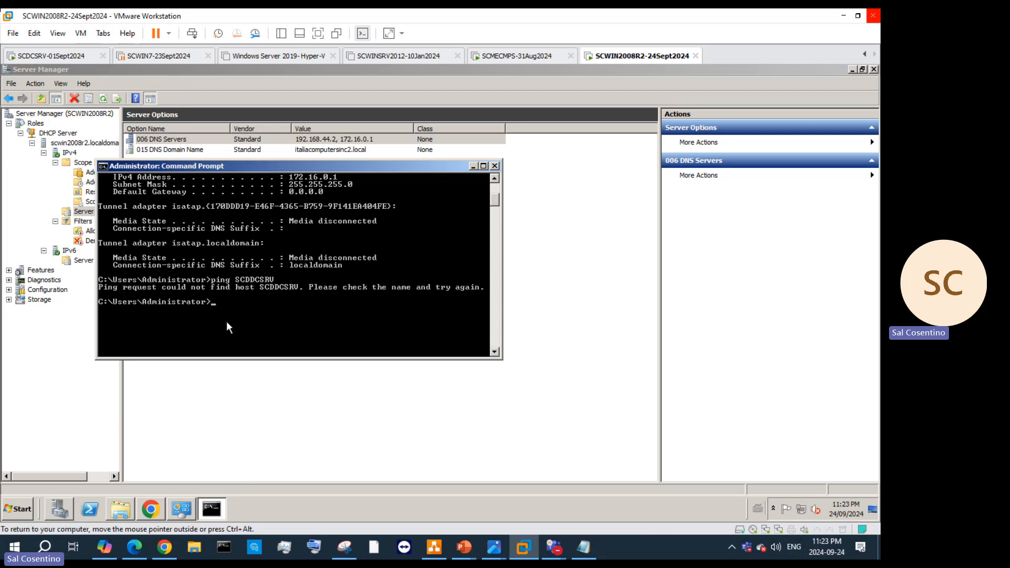
- Correct the host name in the previous ping command to SCDCSRV and run it again
key("Up")
key("Left")
key("Left")
key("Left")
key("Left")
key("BackSpace")
key("Return")
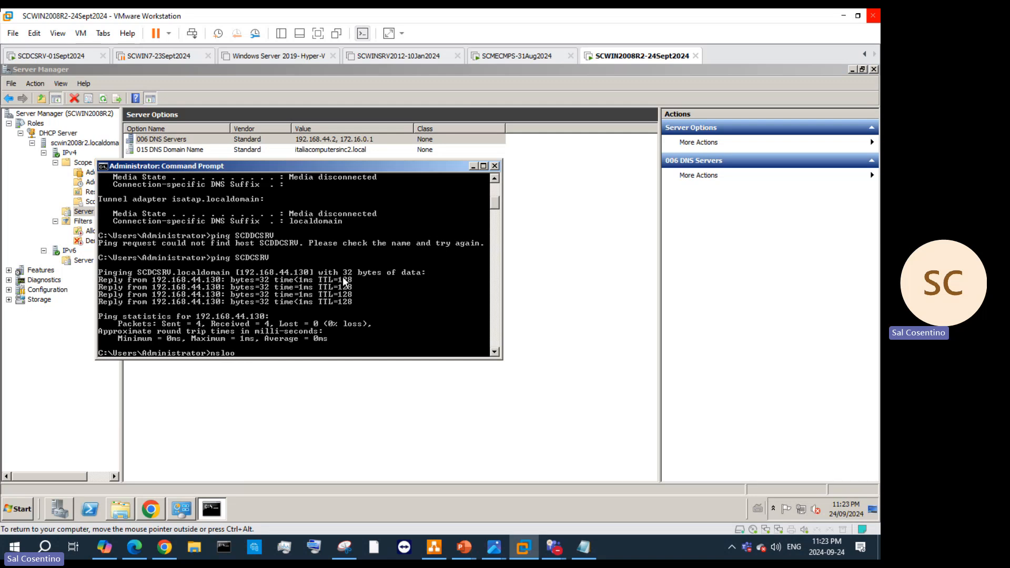
- Run nslookup and close the Command Prompt
type("up")
key("Return")
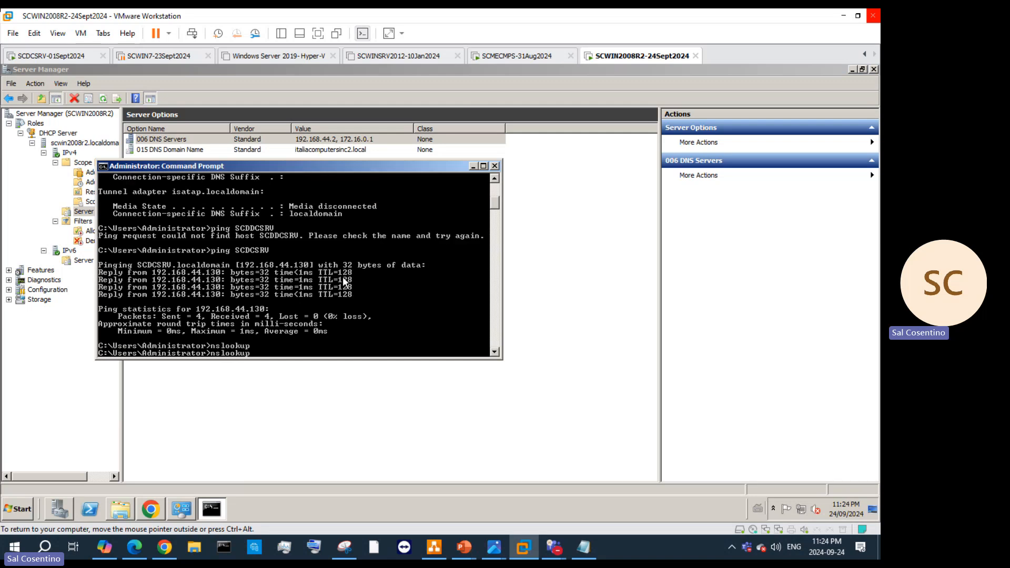
left_click(495, 165)
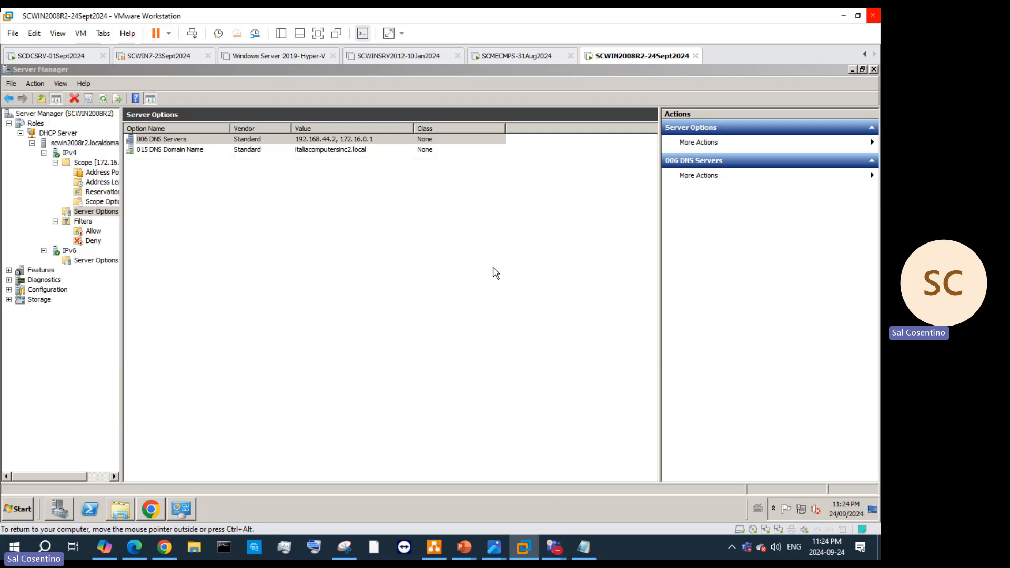
- Open the adapter list from the Network and Sharing Center and disable Local Area Connection 2
right_click(803, 515)
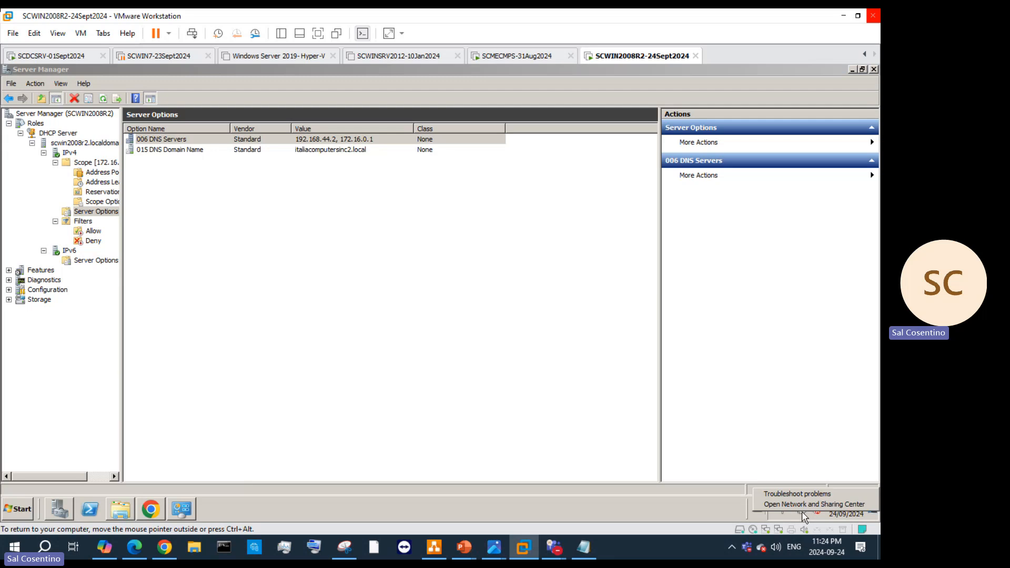
left_click(803, 500)
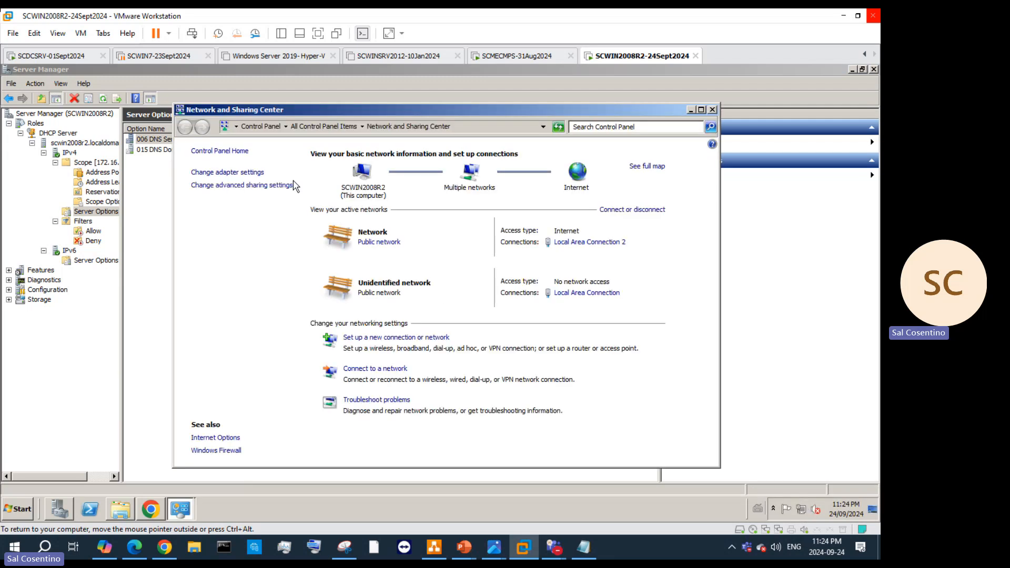
left_click(261, 173)
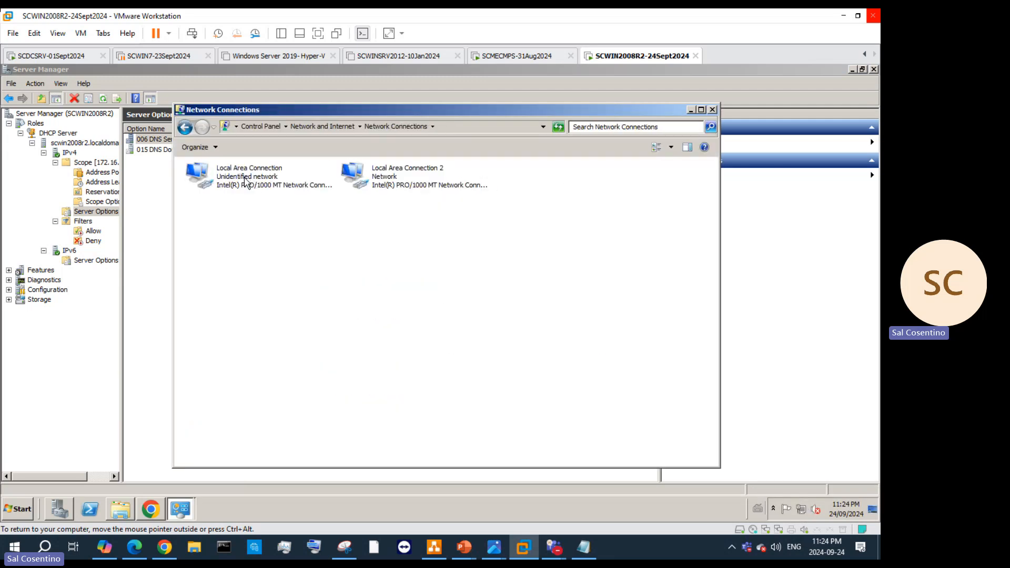
left_click(248, 182)
left_click(391, 182)
right_click(391, 182)
left_click(402, 185)
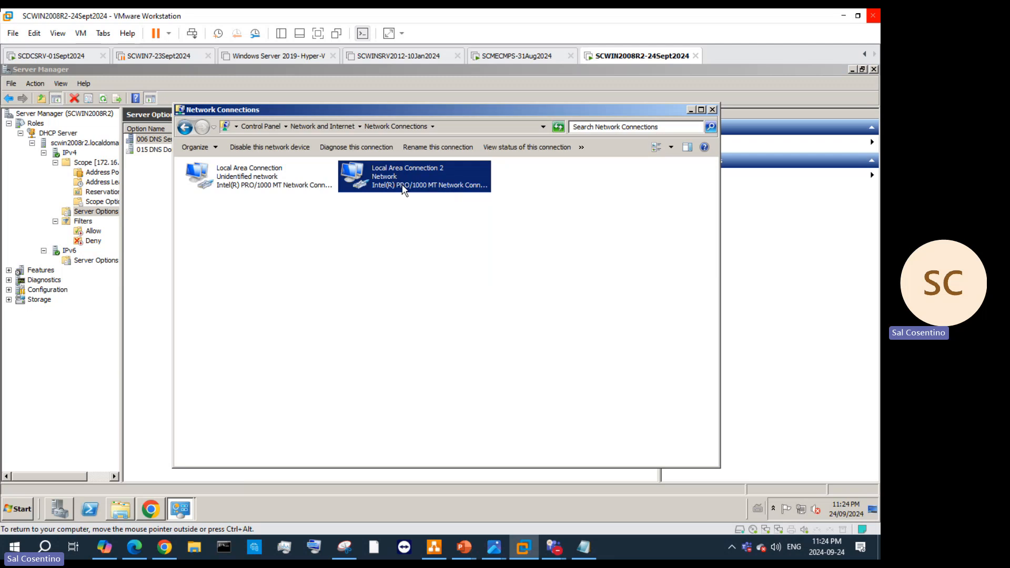
- View the properties of the Local Area Connection adapter
left_click(222, 169)
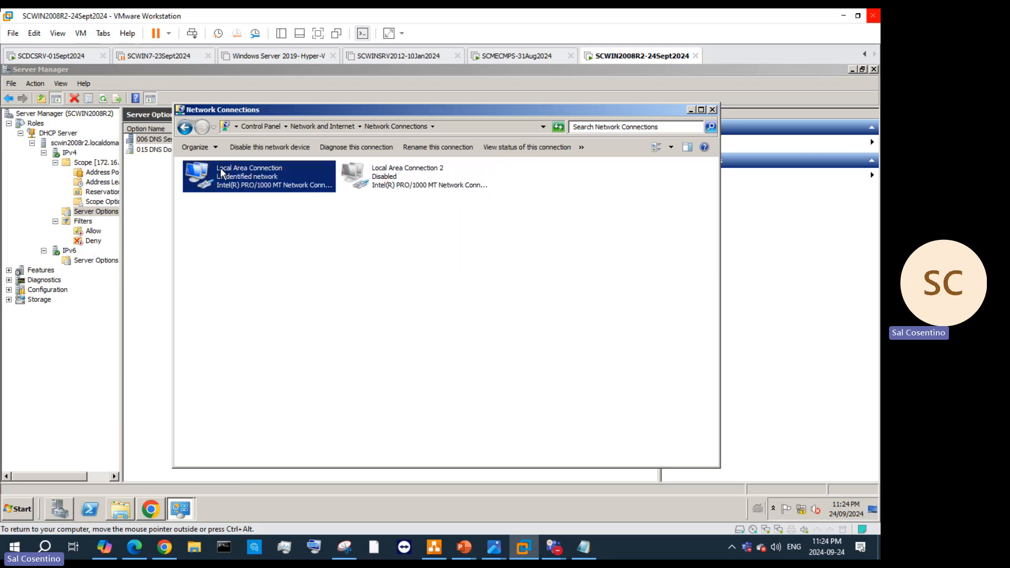
right_click(222, 170)
left_click(248, 267)
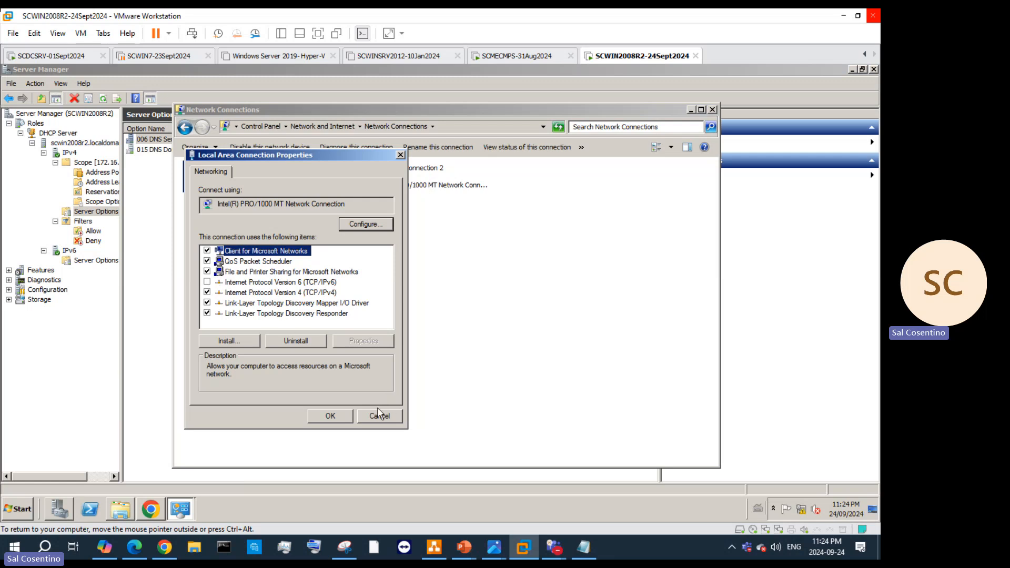
- View the Balanced plan's settings in Power Options, and close them along with the Local Area Connection properties
left_click(27, 513)
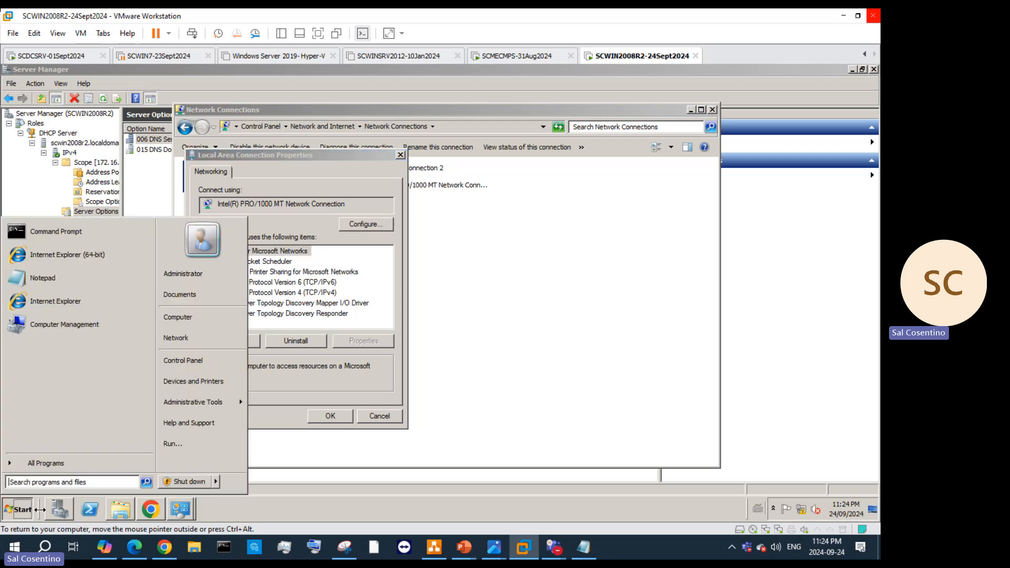
left_click(170, 362)
left_click(556, 403)
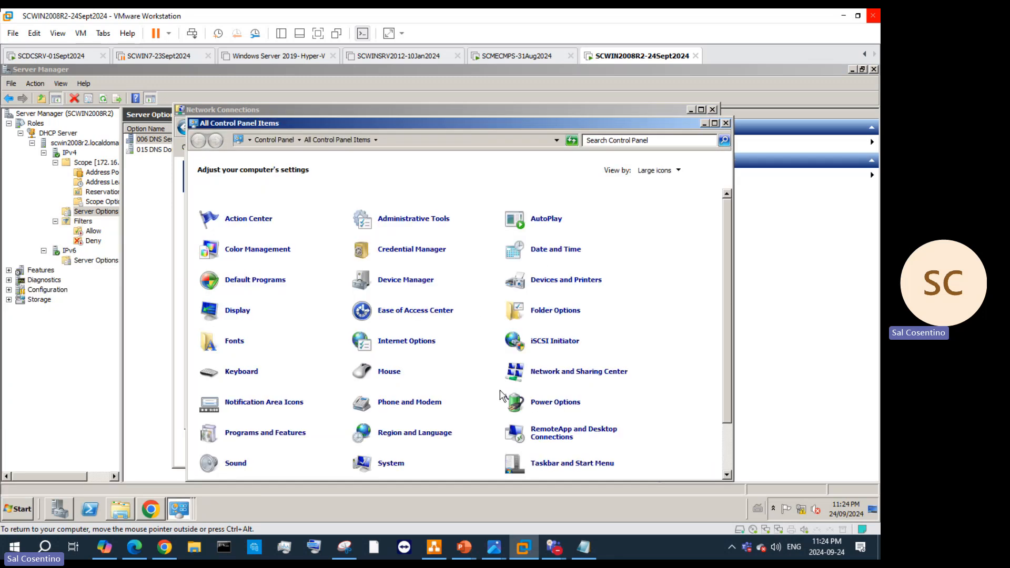
left_click(252, 226)
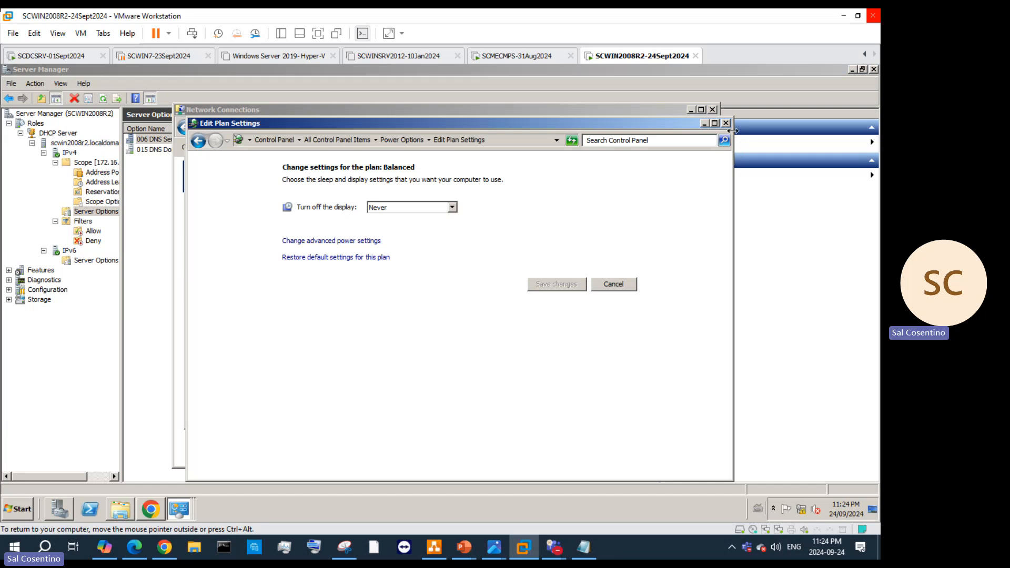
left_click(726, 123)
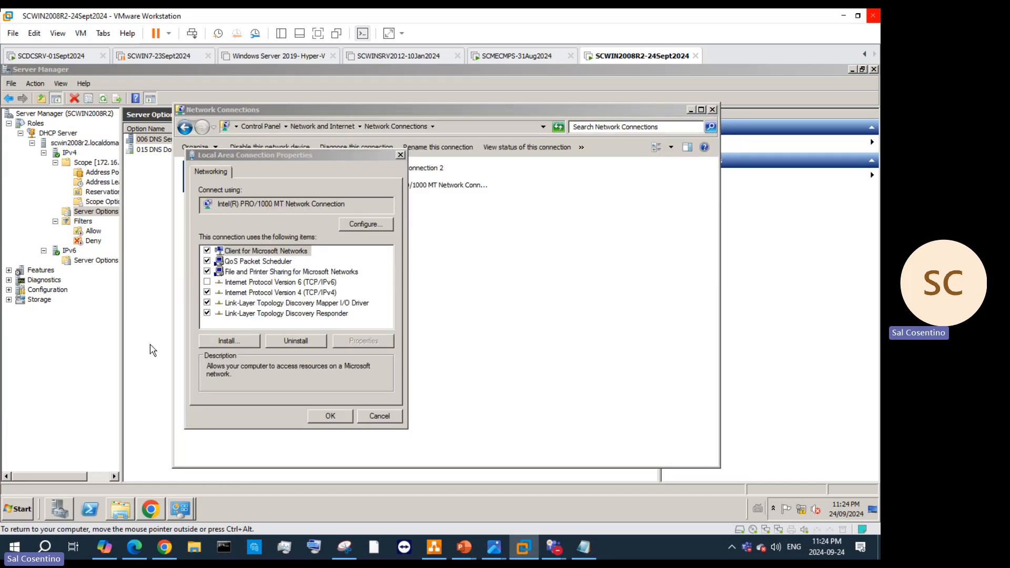
left_click(400, 155)
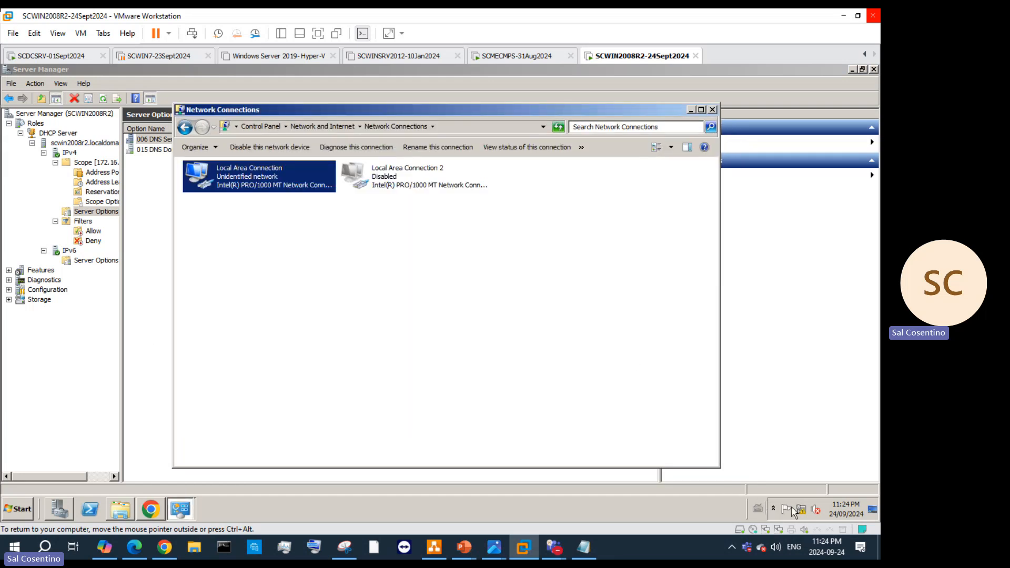
- Look at the VMware Tools options among the hidden notification icons, and open Windows Update
left_click(773, 508)
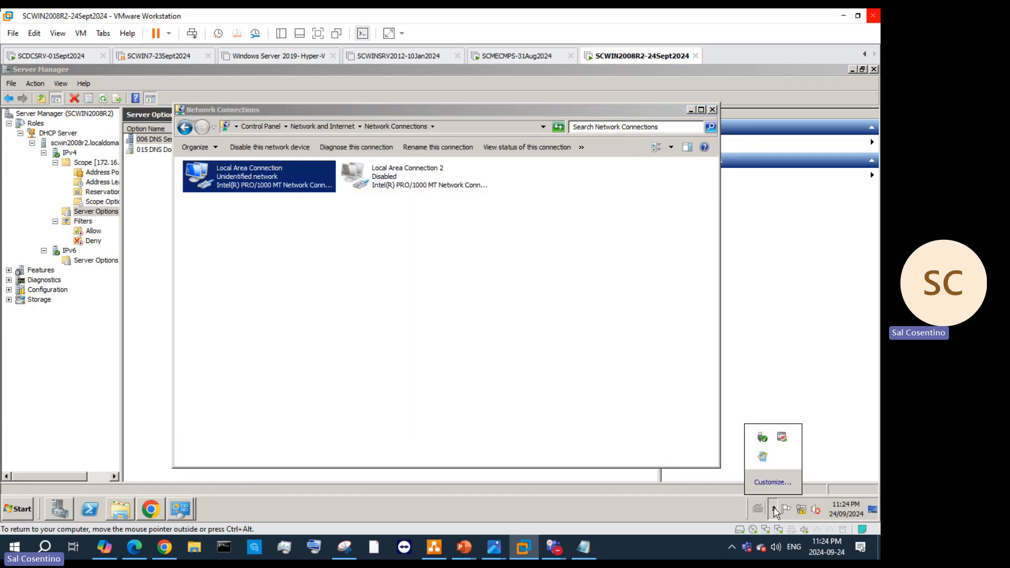
right_click(782, 438)
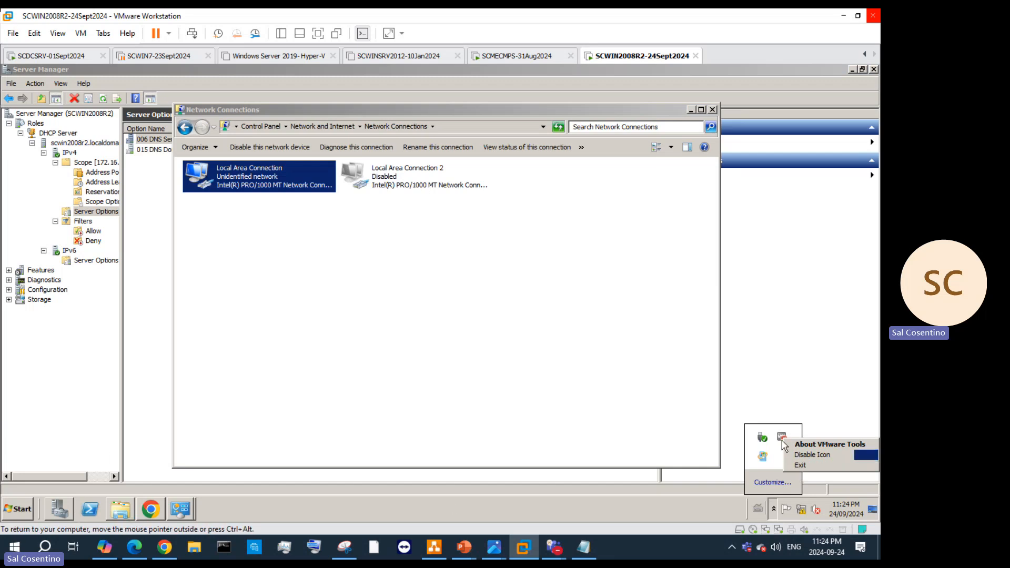
left_click(762, 457)
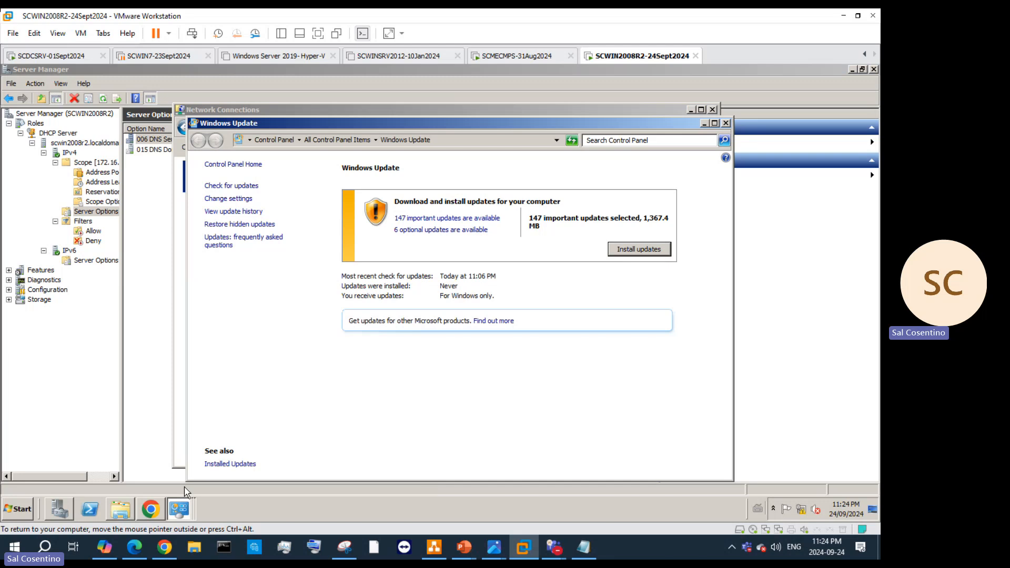
- Switch to the Hyper-V.pptx presentation in PowerPoint, open slide 60 on VMware Tools compatibility, and highlight the driver update requirement
mouse_move(466, 550)
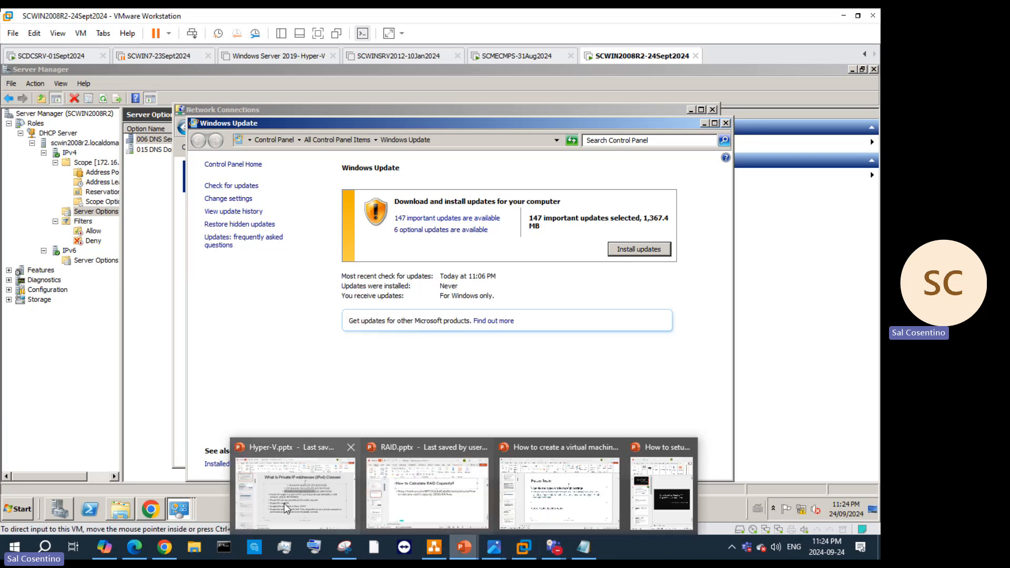
left_click(316, 486)
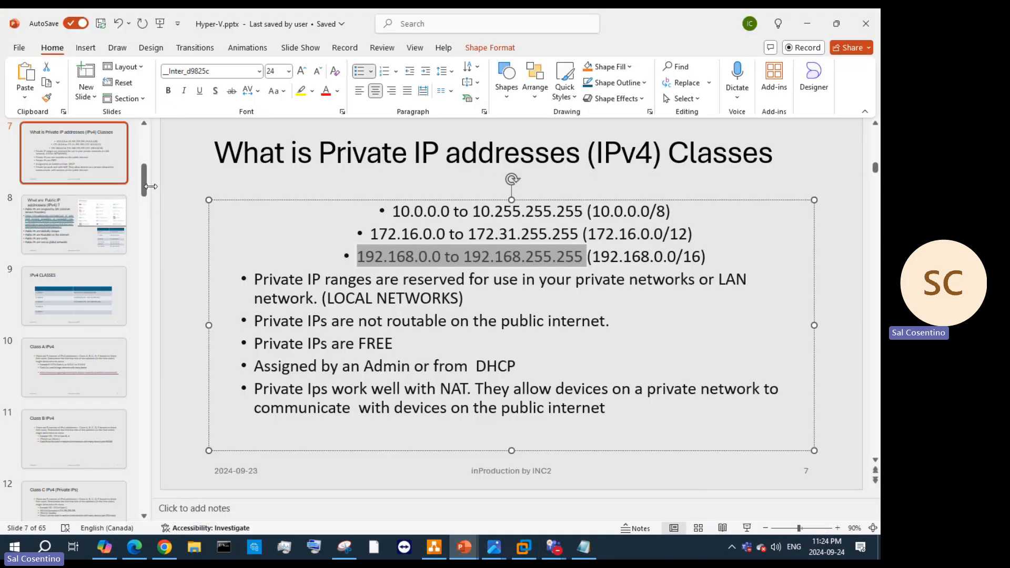
left_click_drag(150, 182, 95, 485)
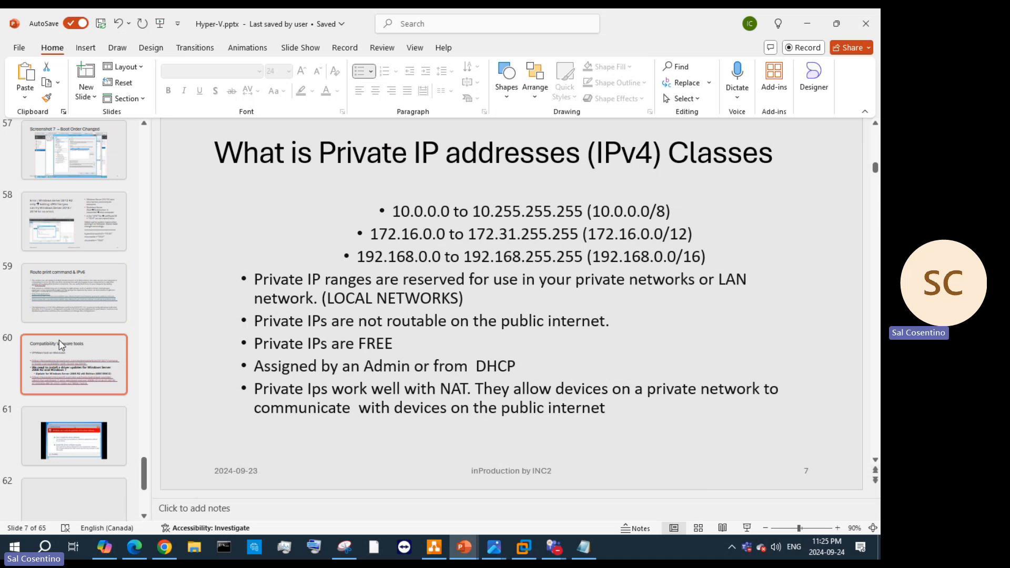
left_click(59, 340)
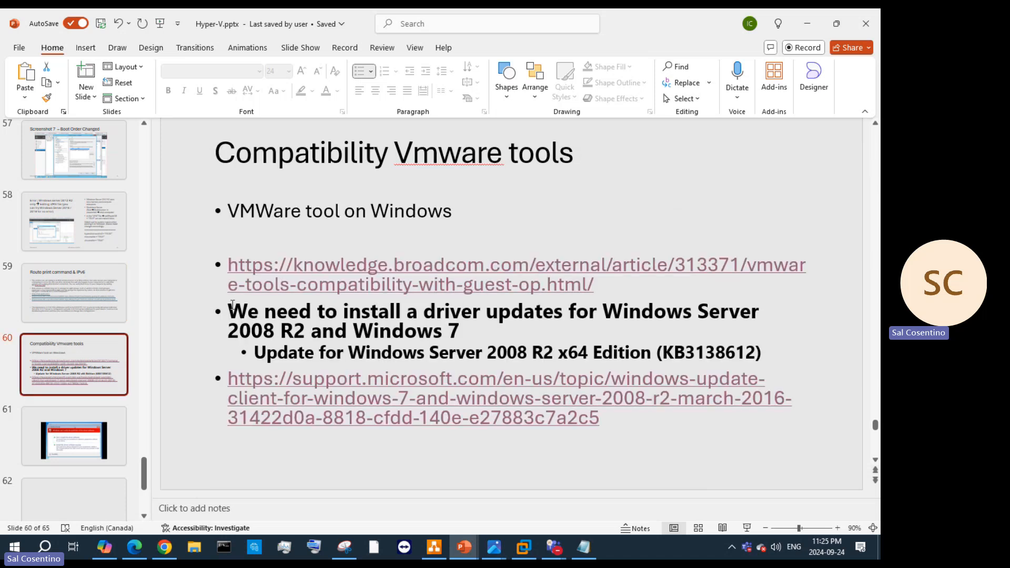
left_click_drag(232, 305, 460, 332)
- Append "| Windows Updates" to the slide title, and open the slide's Microsoft support link about the Windows Update Client in the browser
left_click(592, 148)
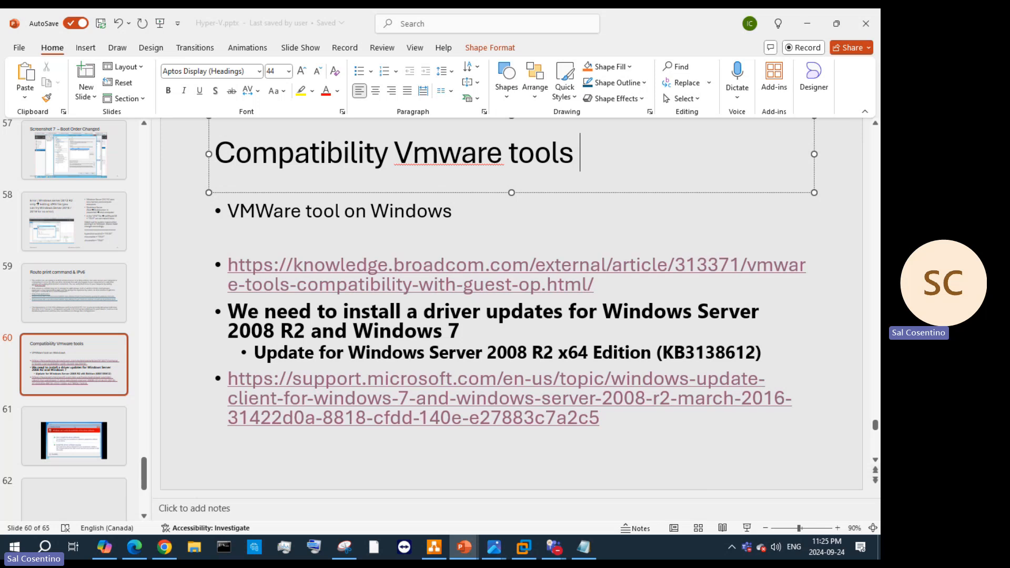
type("| Windows ")
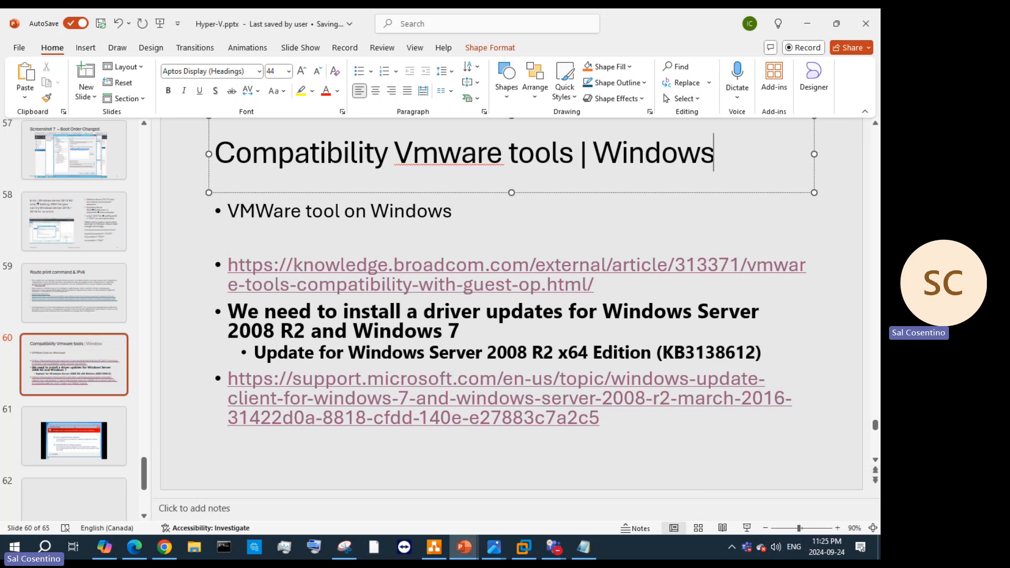
type("Updates")
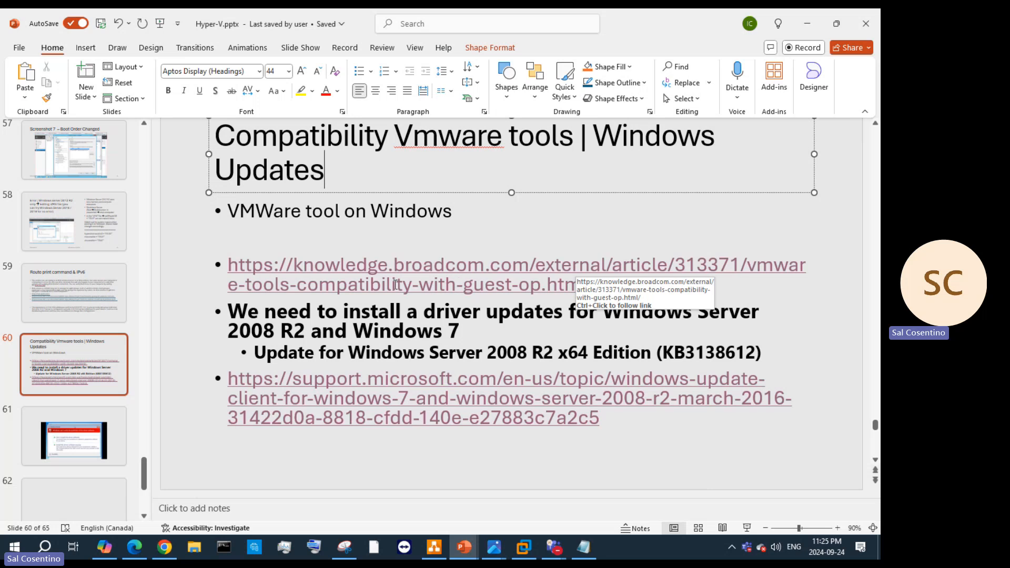
left_click(401, 394, "ctrl")
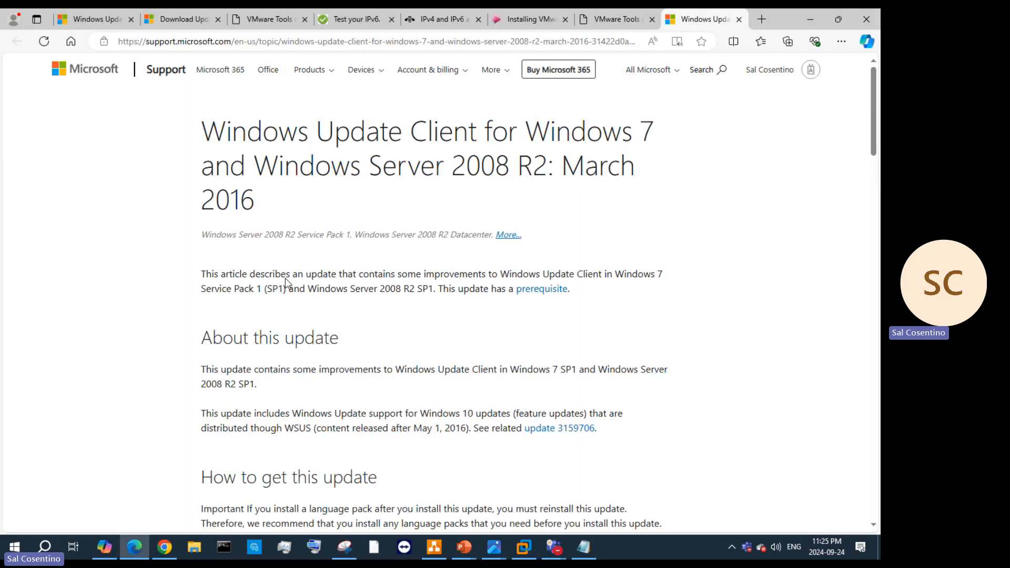
- Review the article's prerequisite and WSUS notes, and open the update download for x64-based Windows Server 2008 R2
left_click_drag(315, 276, 563, 313)
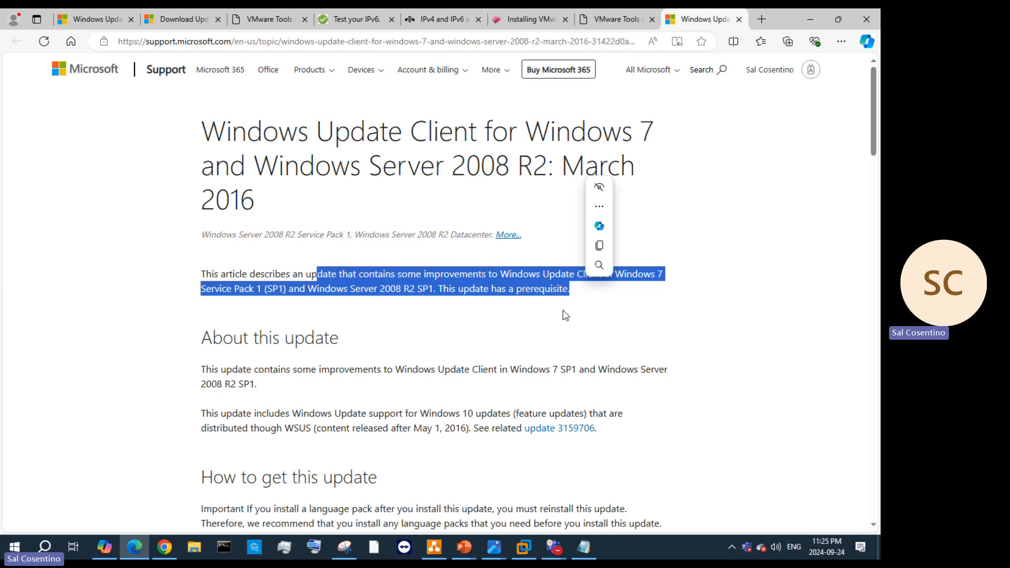
scroll(560, 321, "down", 2)
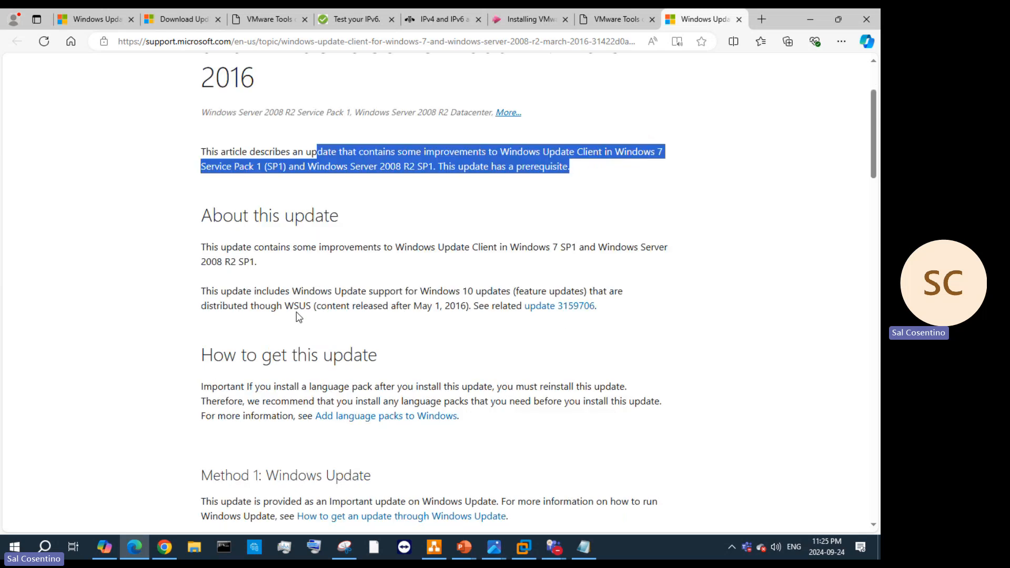
left_click_drag(292, 306, 467, 305)
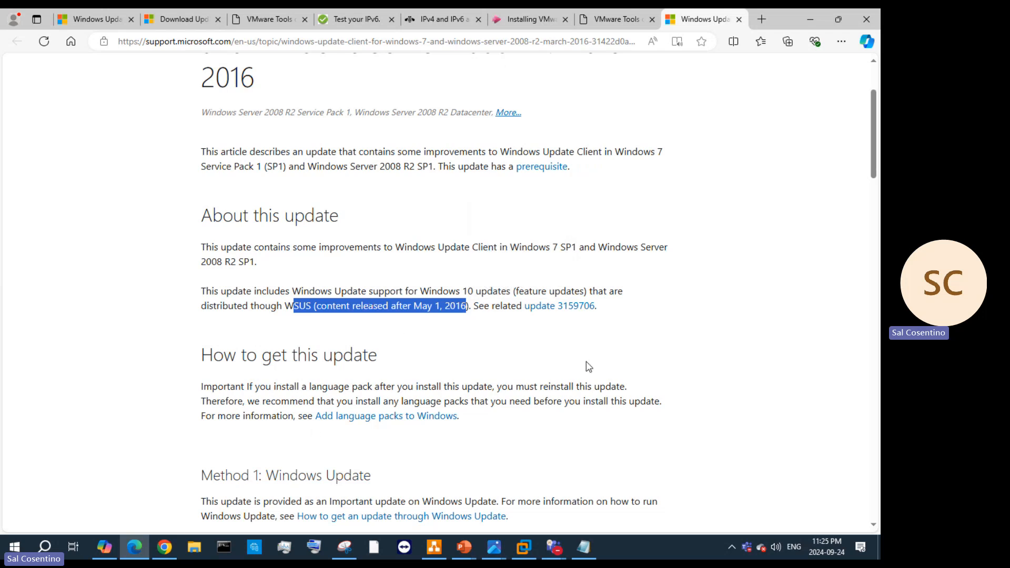
scroll(616, 388, "down", 7)
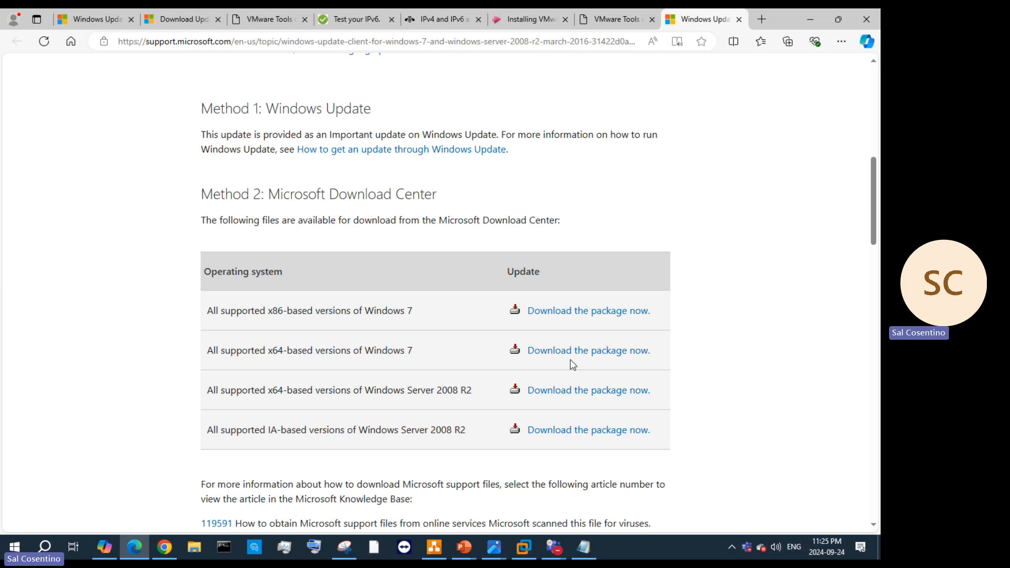
left_click(591, 394)
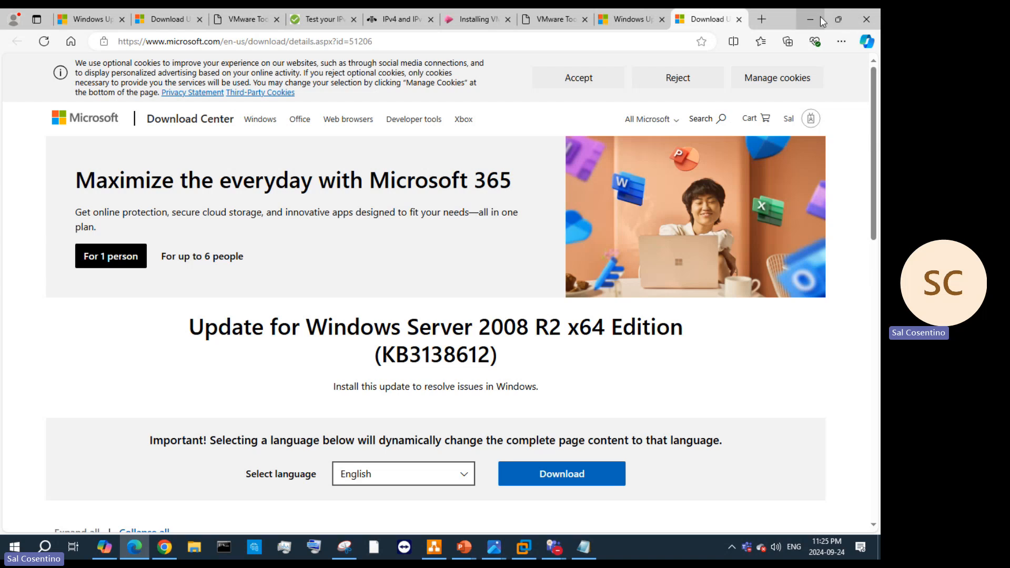
- Examine the KB3138612 download page, including its language choice and the version and file details
scroll(552, 357, "down", 2)
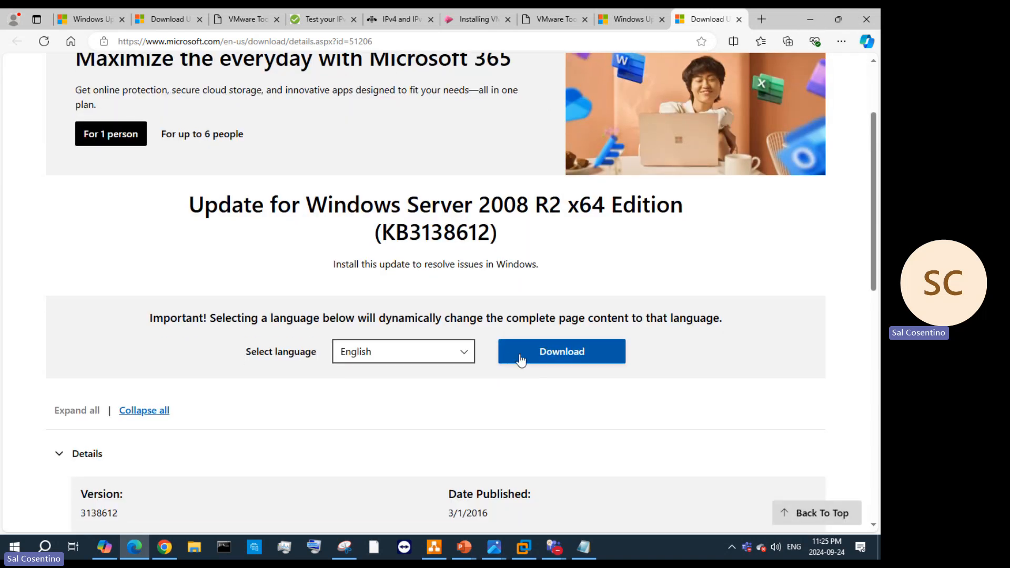
scroll(550, 365, "down", 2)
scroll(712, 292, "up", 5)
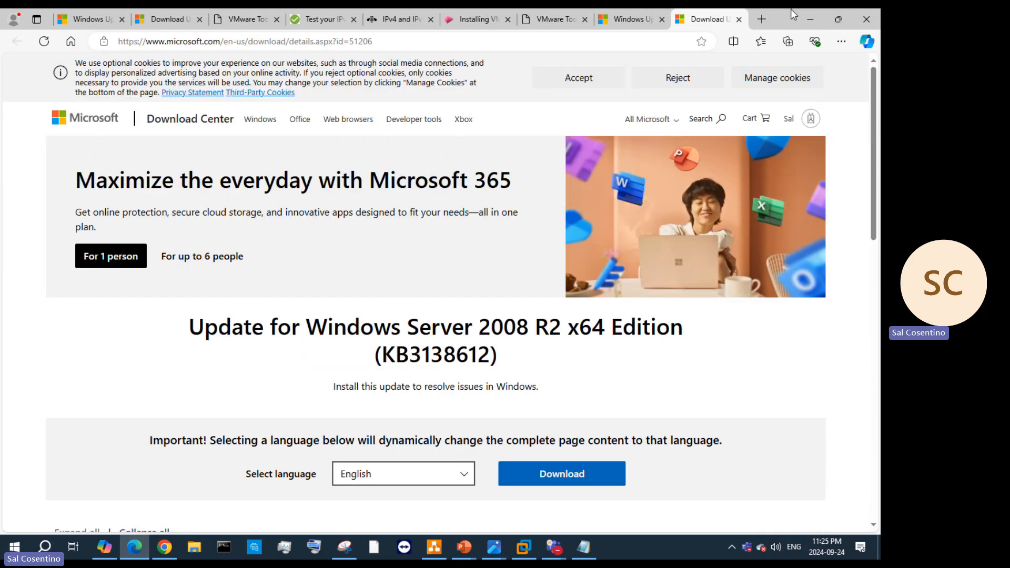
scroll(546, 393, "down", 4)
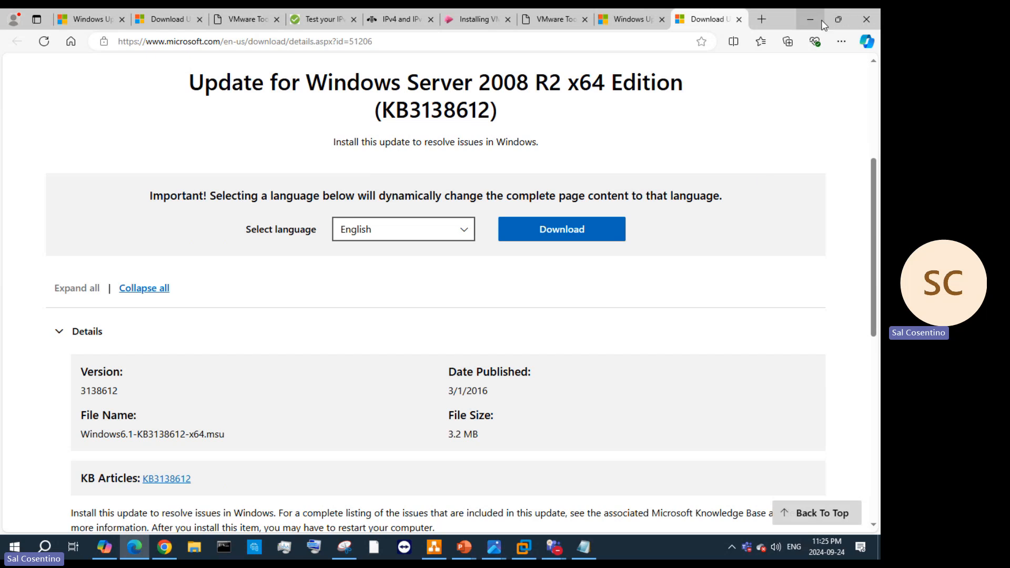
- Return to PowerPoint to view slide 61 on the driver publisher warning, and switch to the open windows in the SCWIN2008R2 virtual machine
left_click(810, 19)
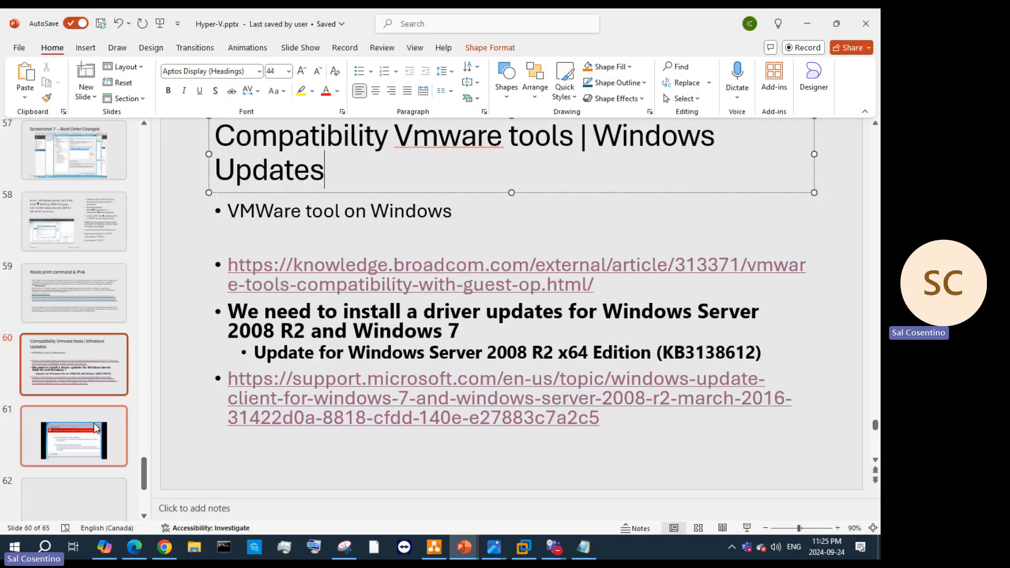
left_click(118, 435)
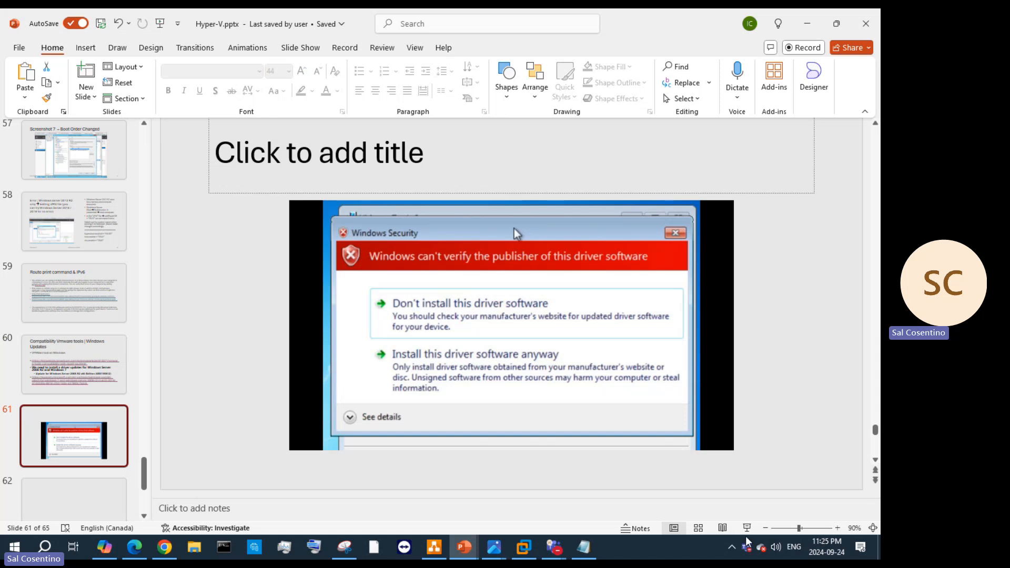
left_click(815, 22)
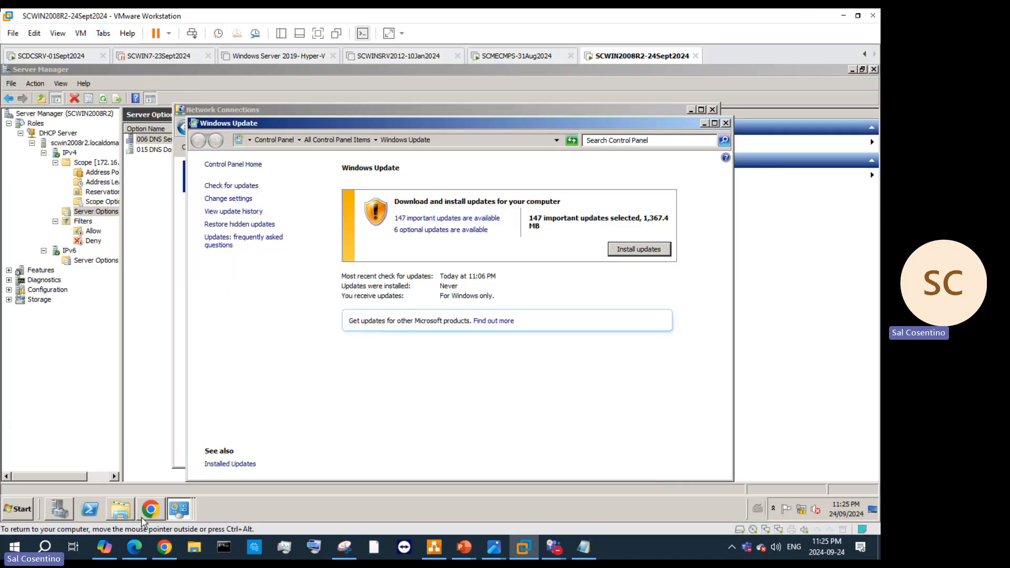
left_click(90, 509)
left_click(120, 510)
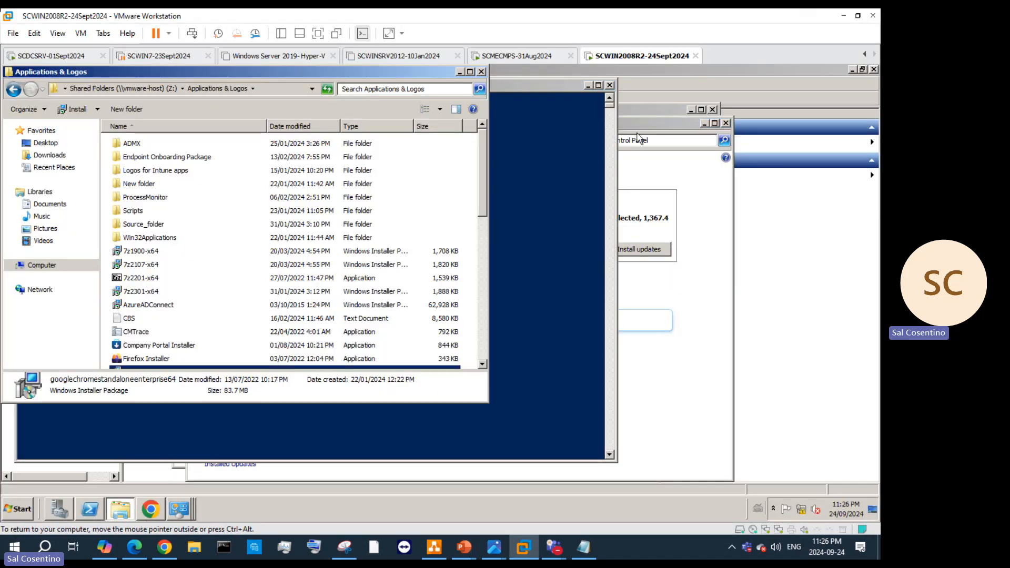
left_click(714, 123)
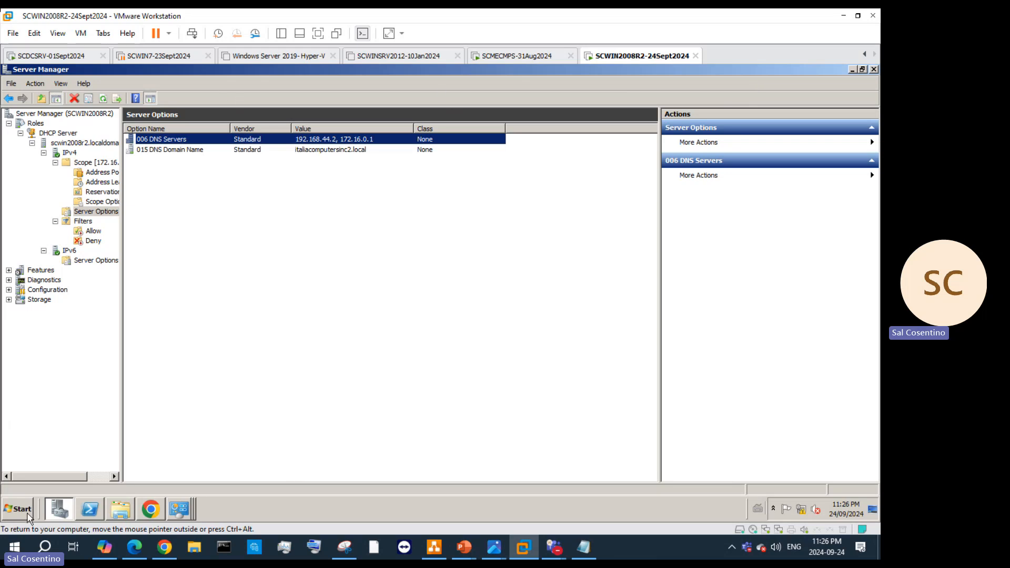
- Try to open the administrative share \\scdcsrv\c$ with the Run command
right_click(5, 509)
left_click(21, 510)
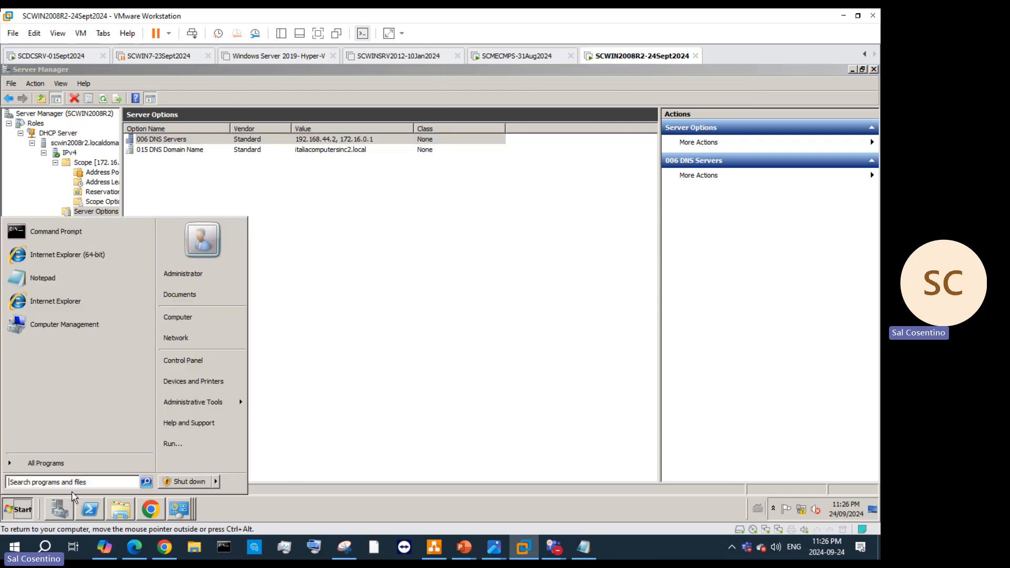
left_click(195, 444)
left_click(233, 419)
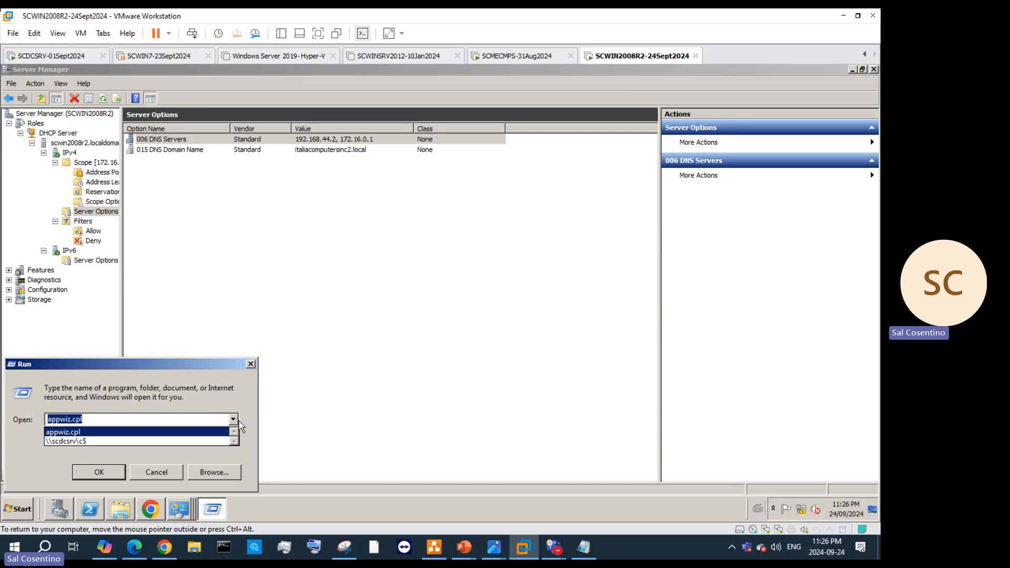
left_click(206, 438)
left_click(107, 473)
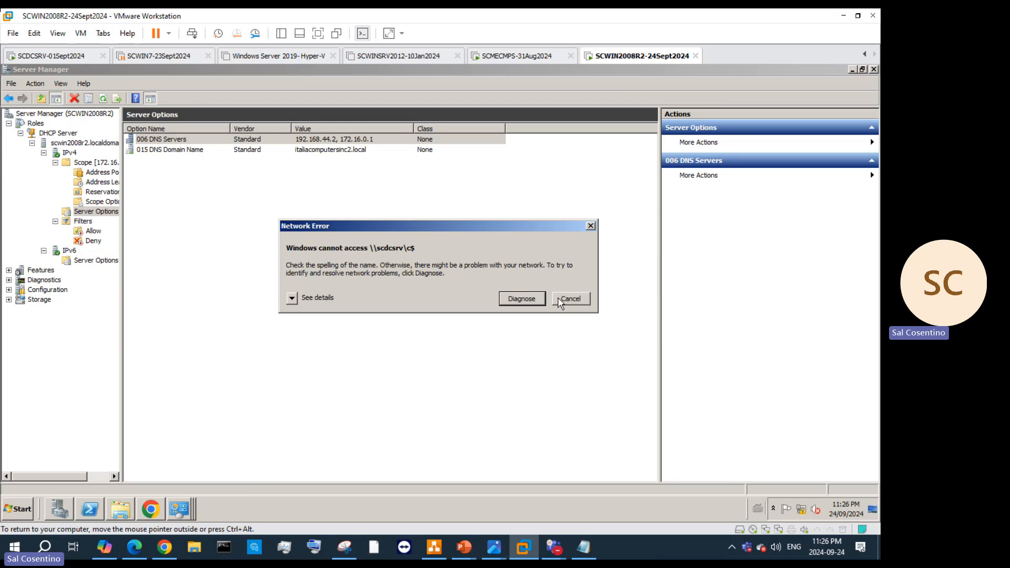
left_click(571, 299)
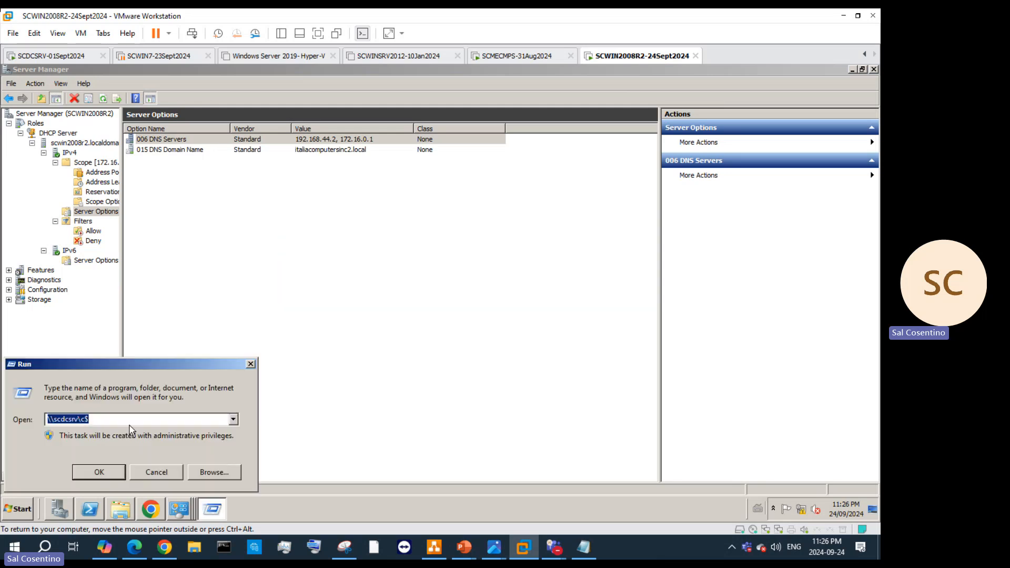
- Retry opening the share with a trailing backslash, as \\scdcsrv\c$\
left_click(131, 421)
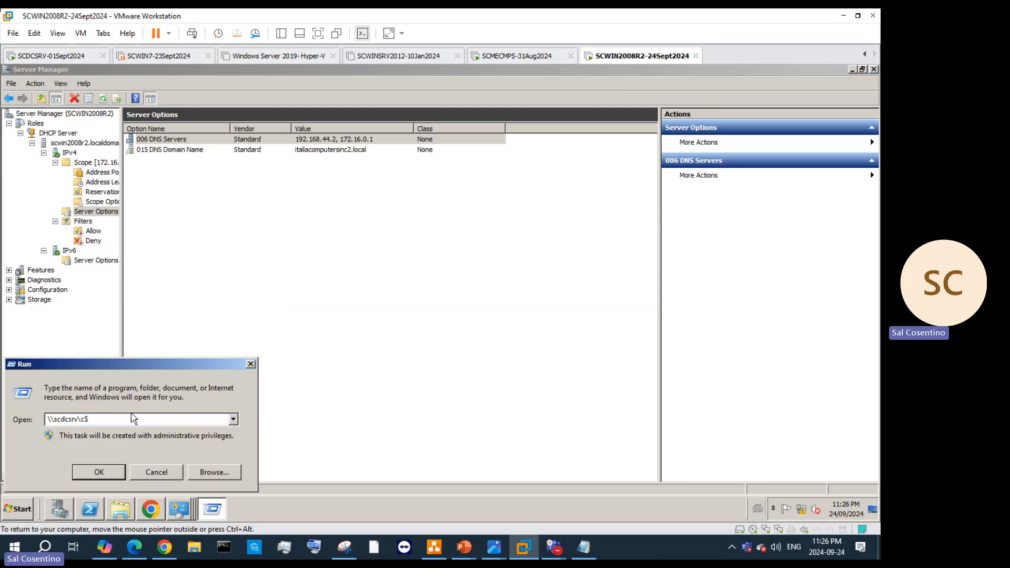
type("\\")
key("Return")
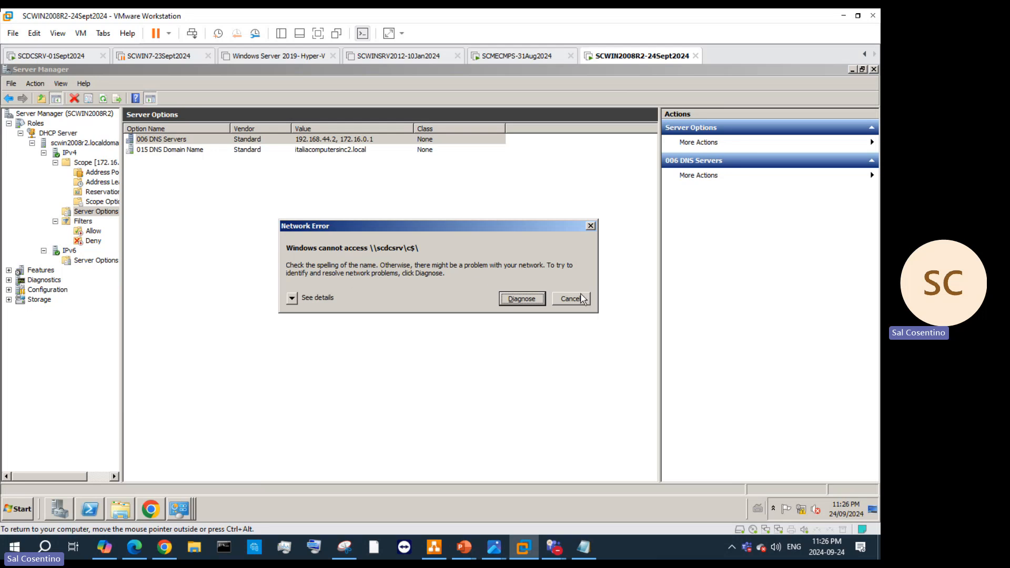
left_click(572, 304)
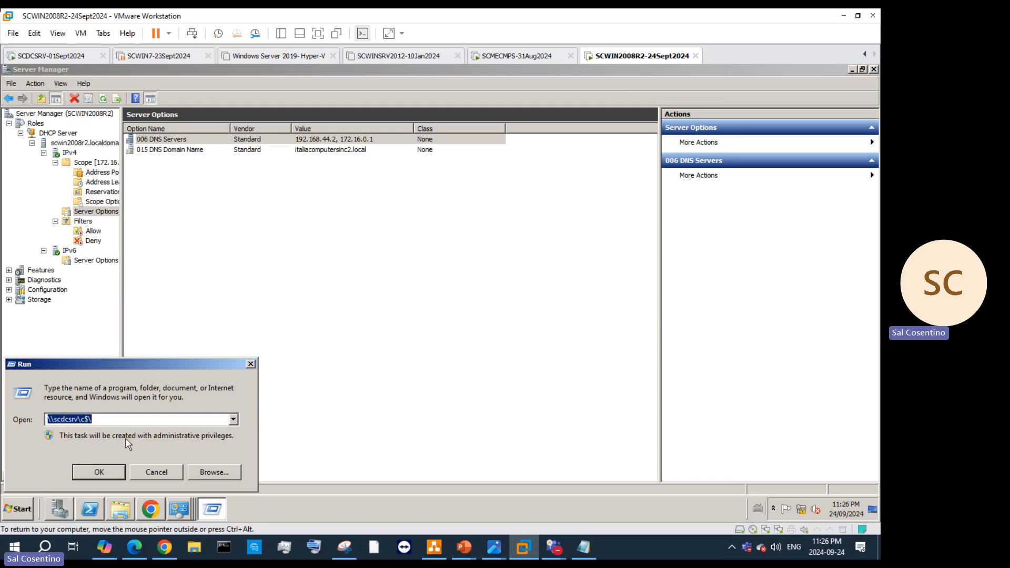
- Look through the DHCP reservations, the server node and its IPv4 contents in Server Manager, and minimize it
left_click(368, 159)
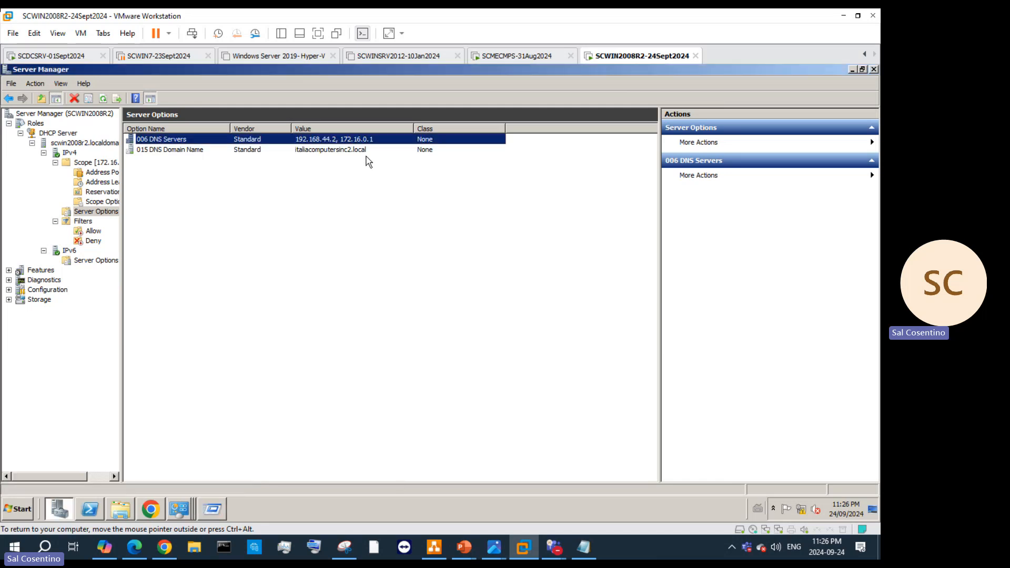
left_click(80, 193)
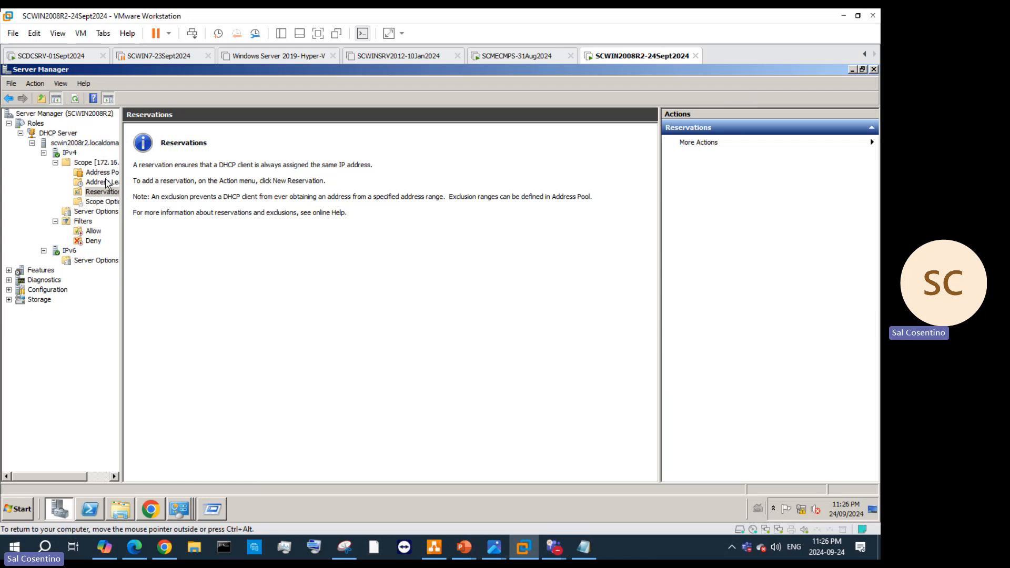
left_click(87, 142)
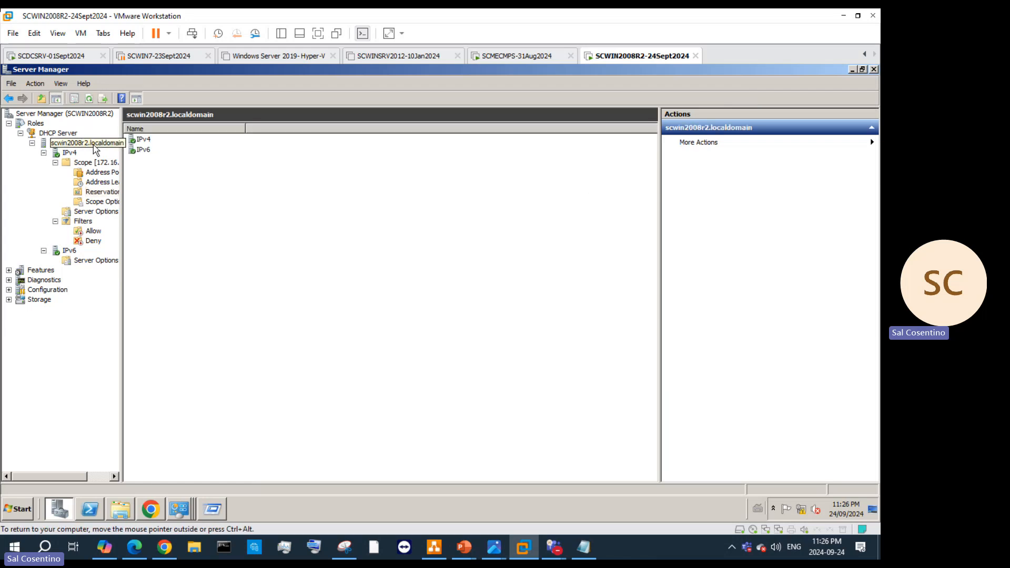
left_click(145, 151)
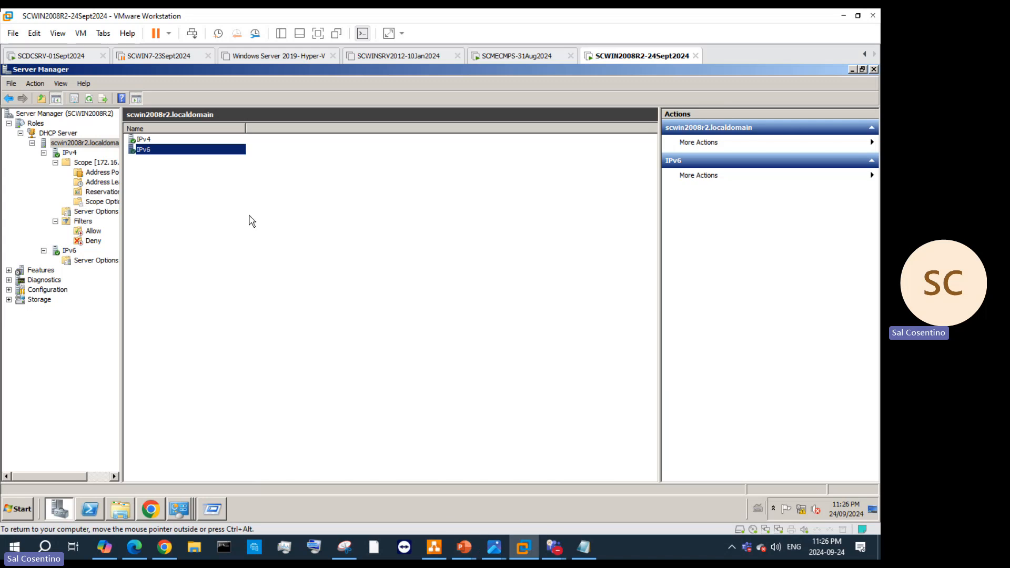
double_click(168, 140)
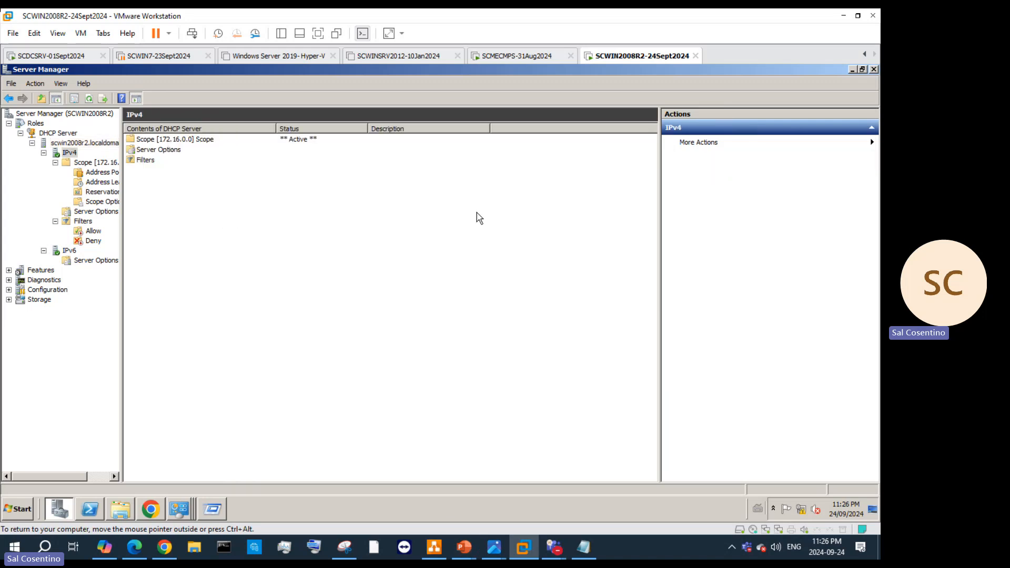
left_click(854, 71)
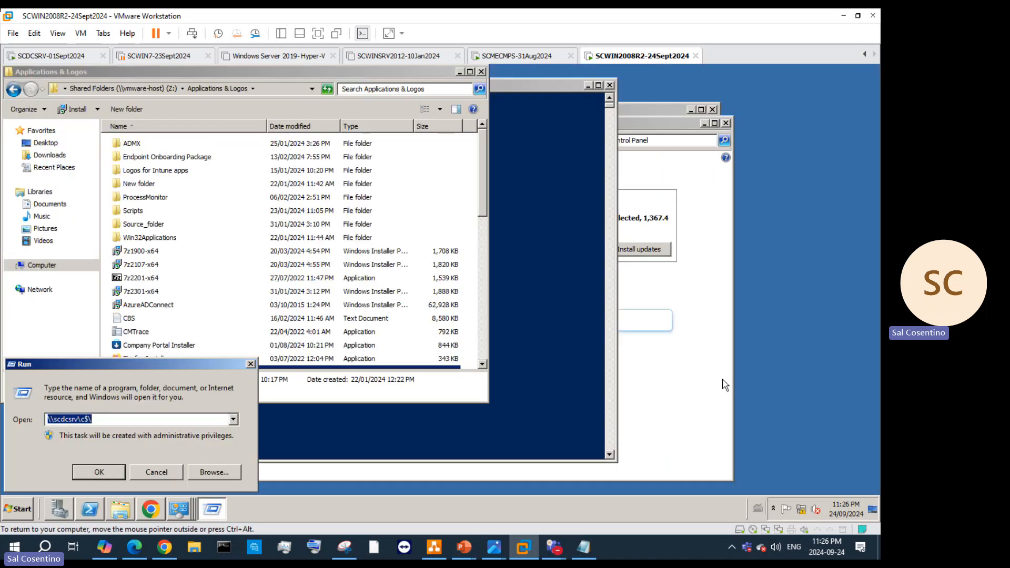
- Bring up Windows Update, and run the Windows6.1-KB3138612-x64 installer from the Downloads folder
left_click(686, 338)
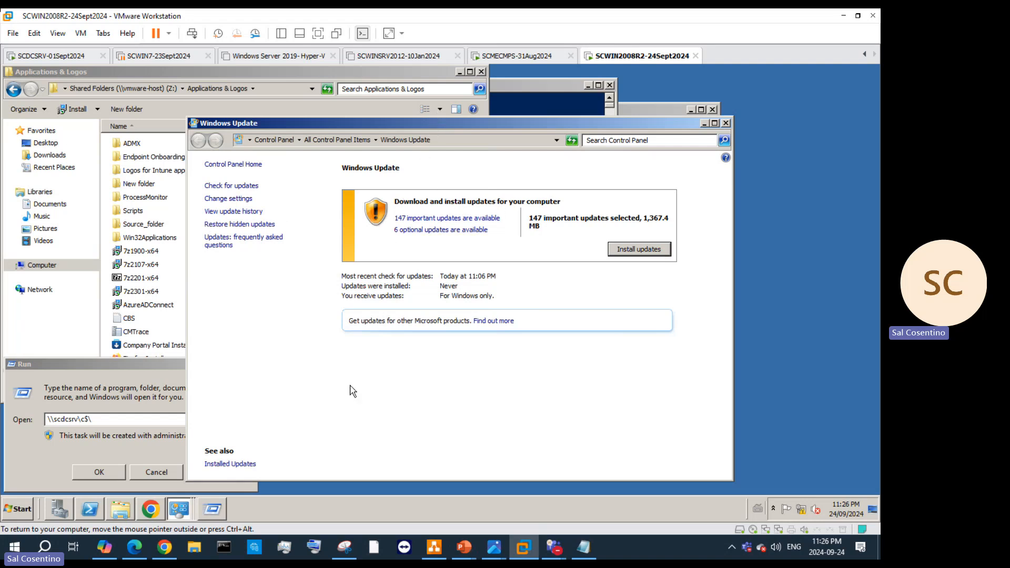
left_click(122, 509)
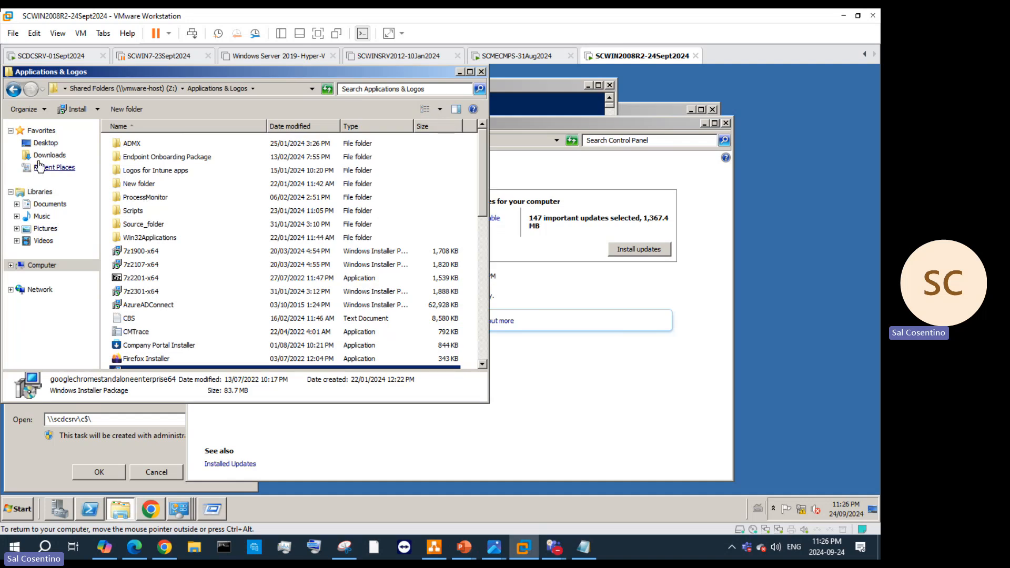
left_click(49, 157)
left_click(165, 158)
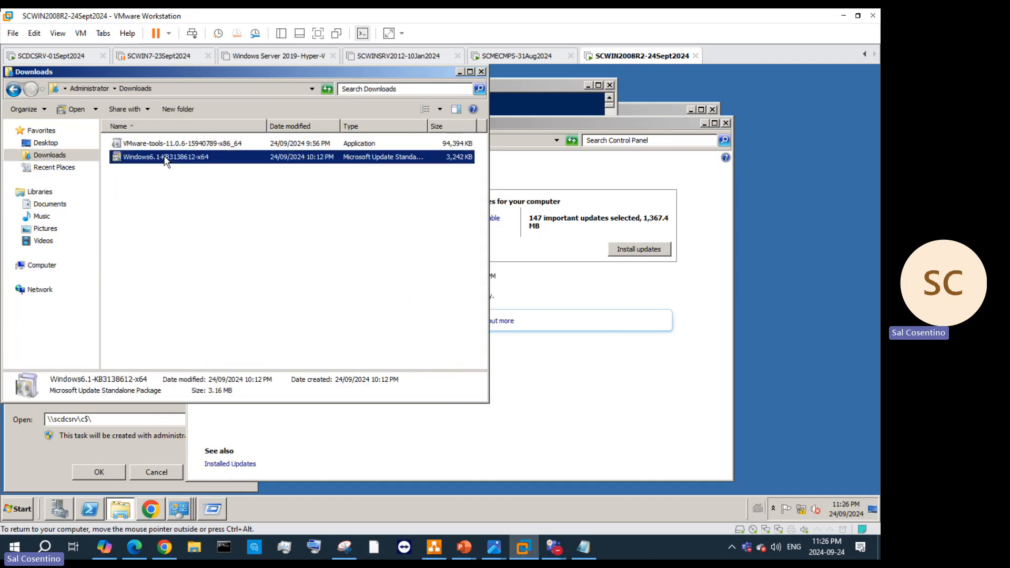
double_click(165, 158)
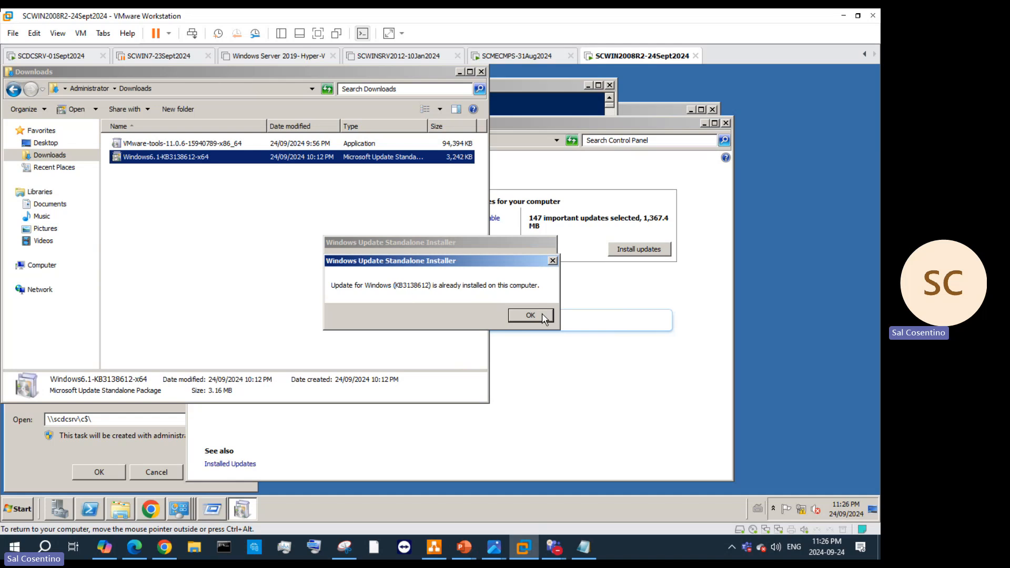
left_click(542, 316)
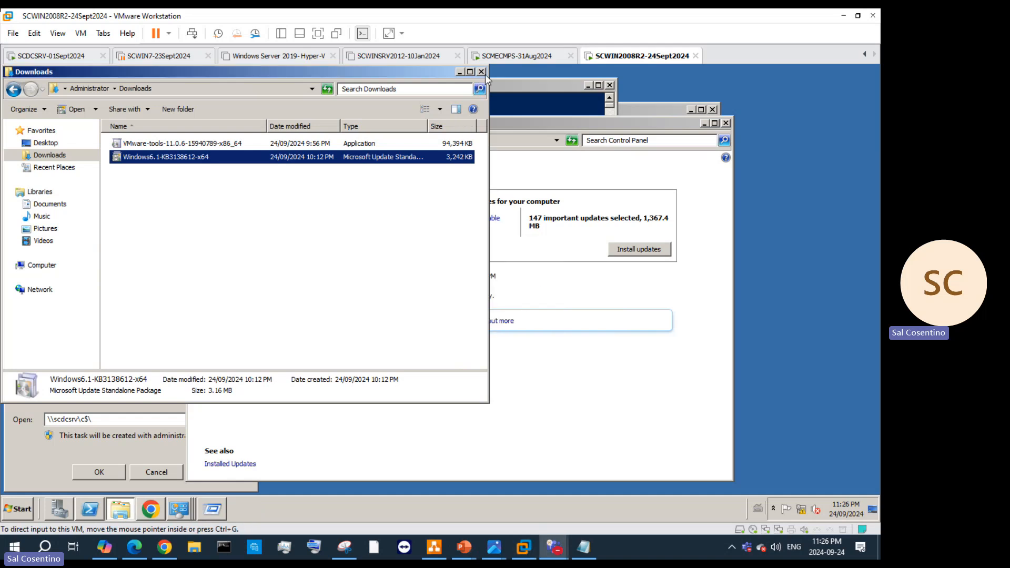
- Open Programs and Features on the server by running appwiz.cpl
left_click(662, 109)
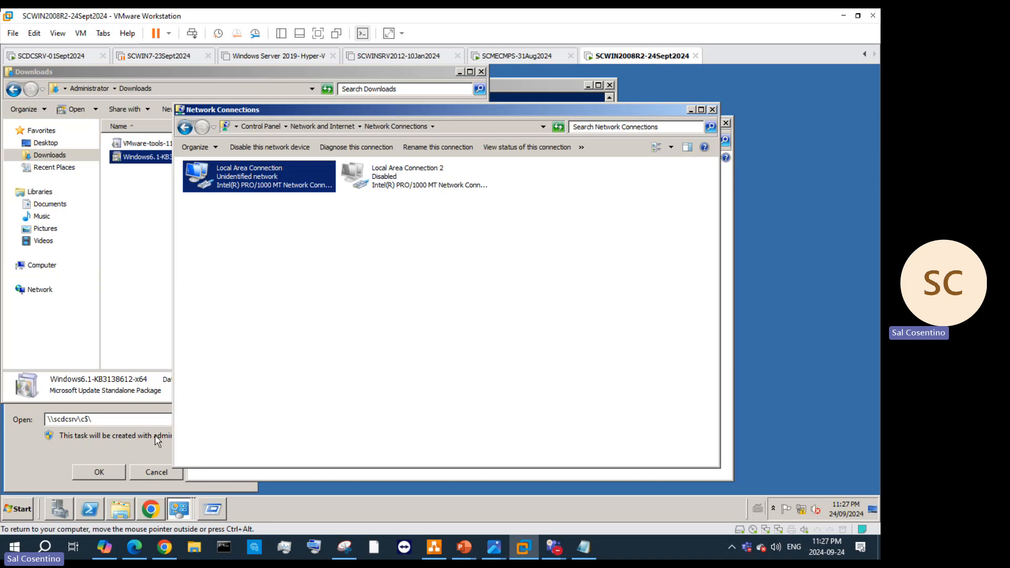
left_click(20, 510)
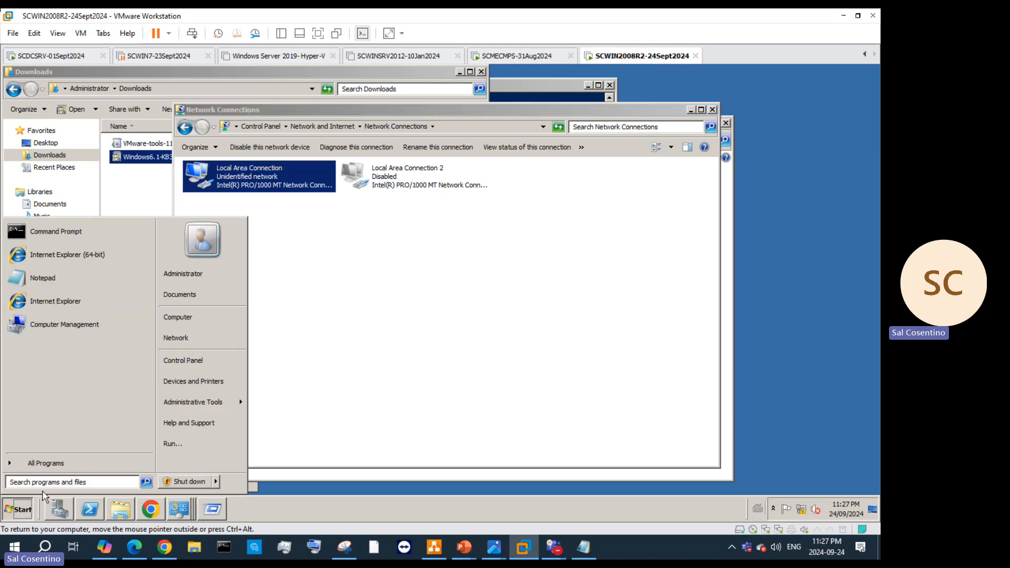
left_click(61, 482)
type("a")
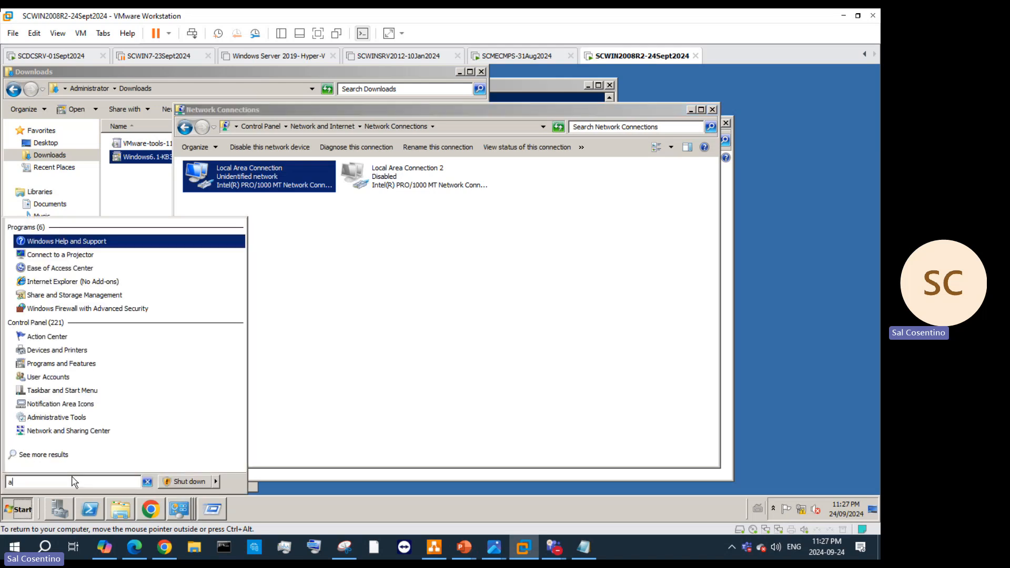
type("ppwiz")
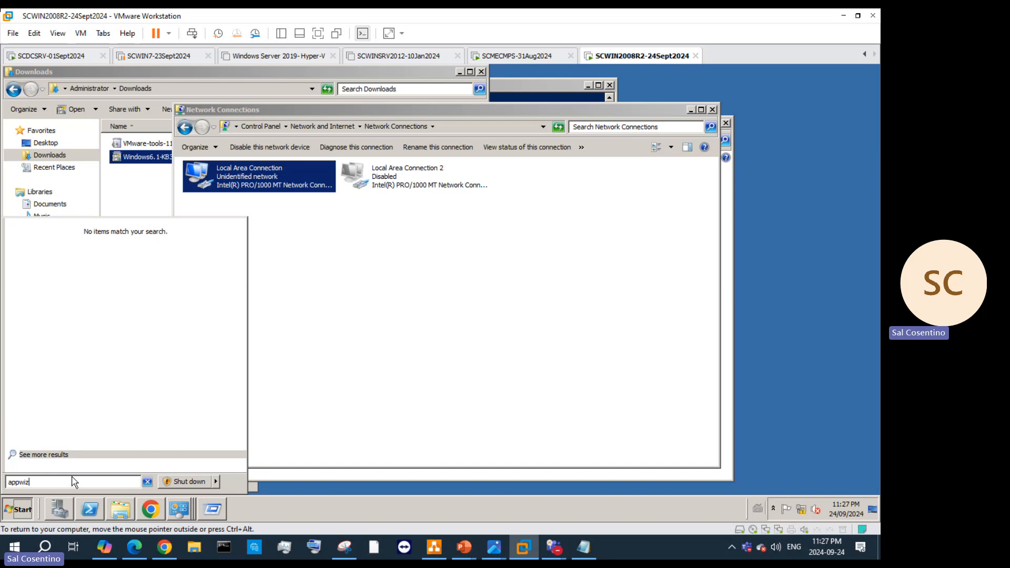
type(".cpl")
key("Return")
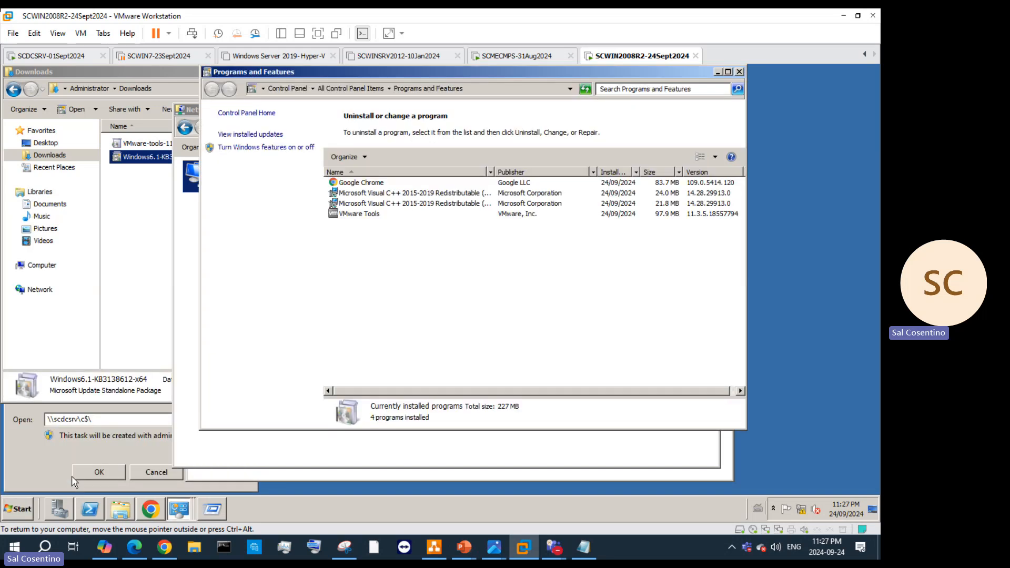
- Uninstall VMware Tools, and select the VMware-tools-11.0.6-15940789-x86_64 installer in the Downloads folder
double_click(358, 215)
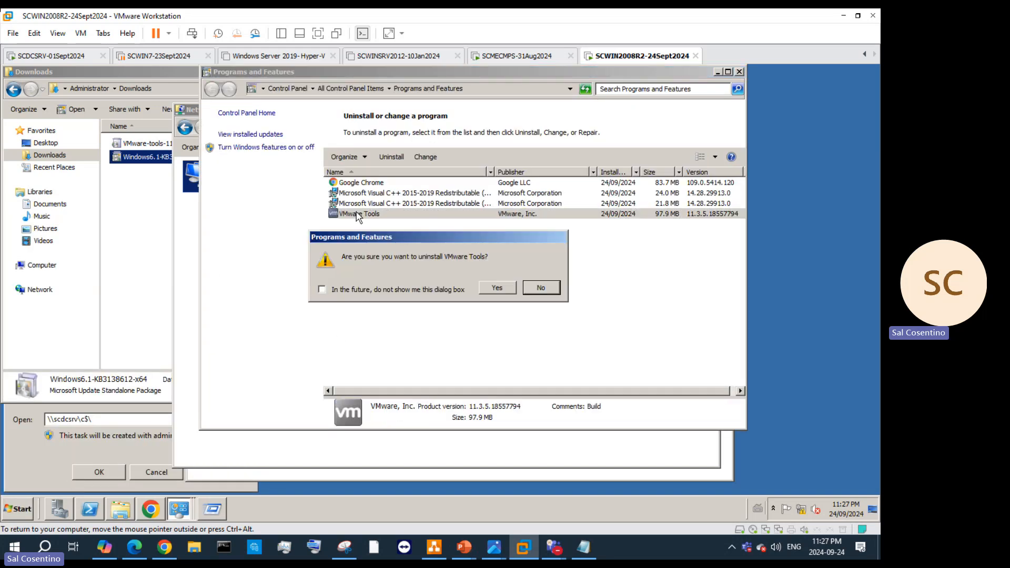
left_click(499, 288)
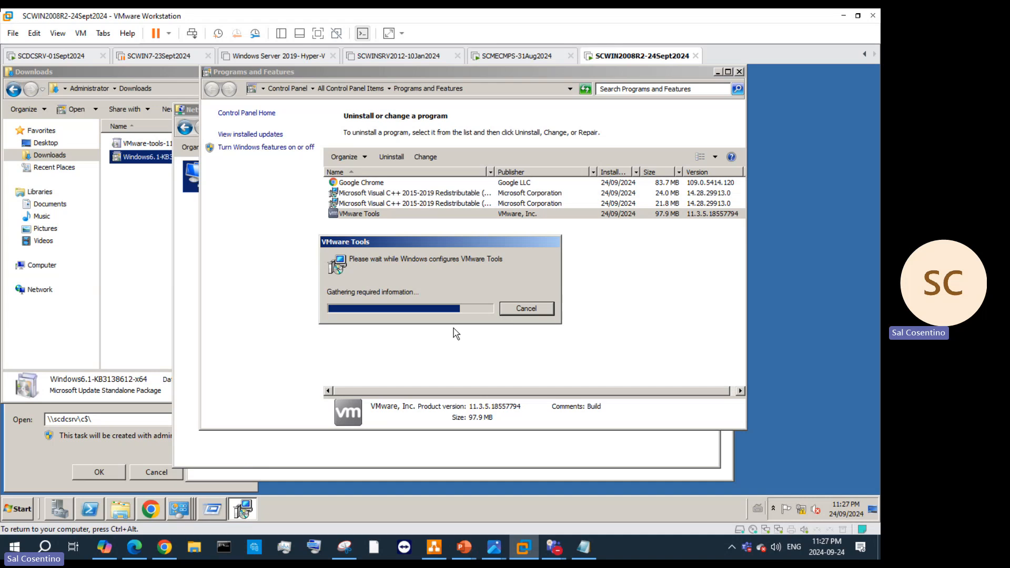
left_click(152, 256)
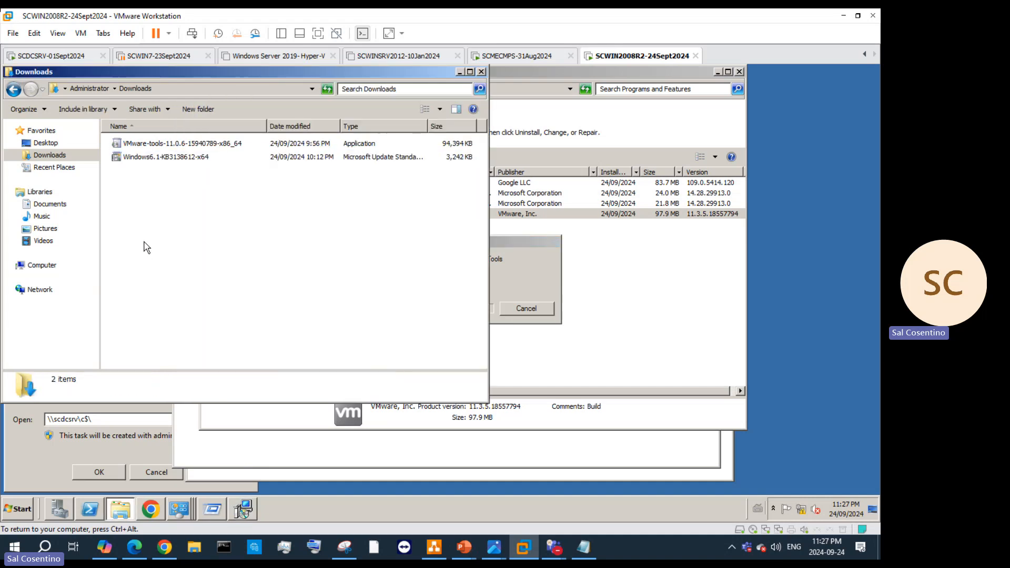
left_click(192, 146)
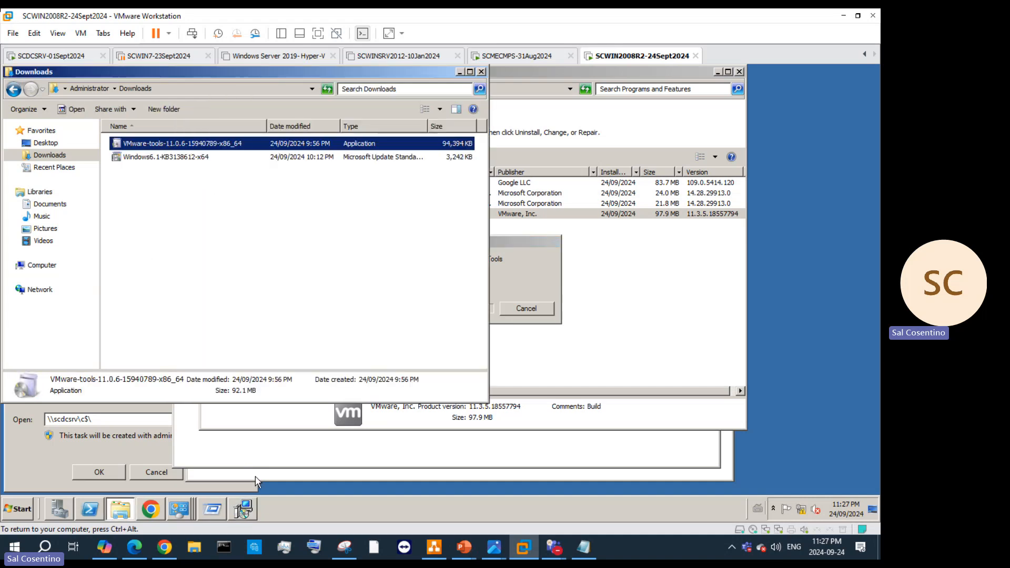
left_click(150, 508)
left_click(191, 102)
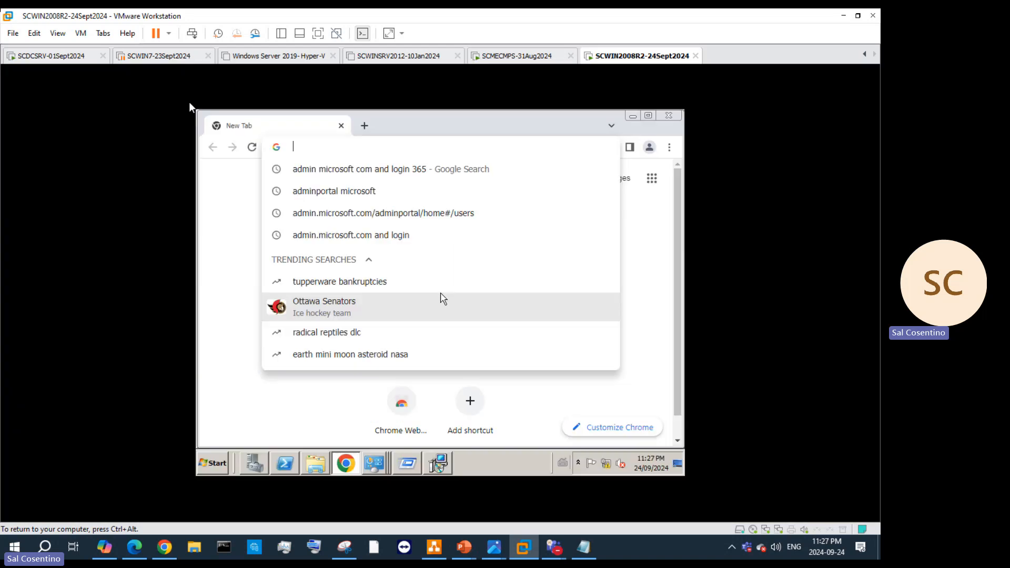
left_click(663, 116)
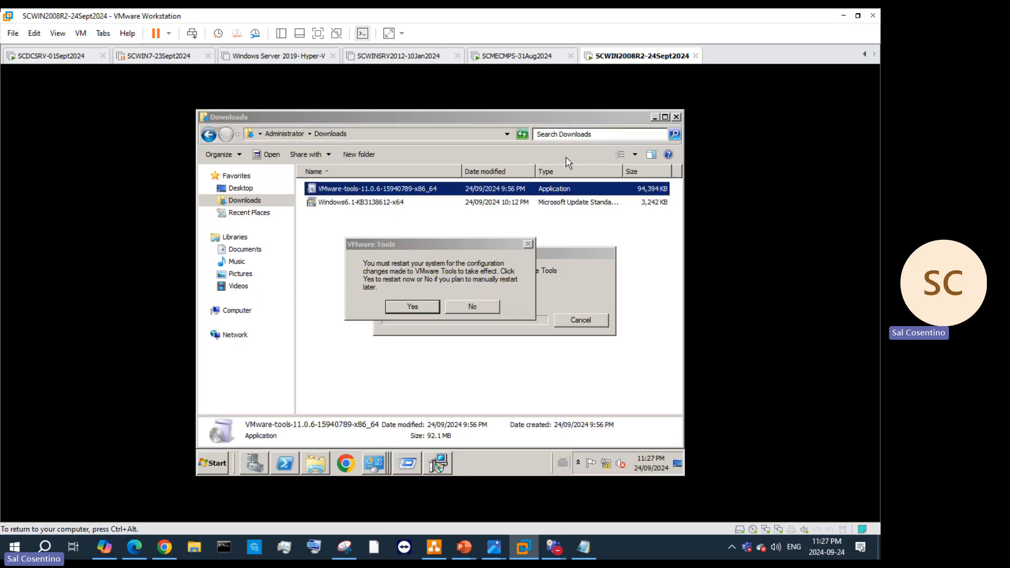
- Restart the server to complete the VMware Tools removal, and switch to the VMware Tools compatibility article in the host's Chrome
left_click(411, 306)
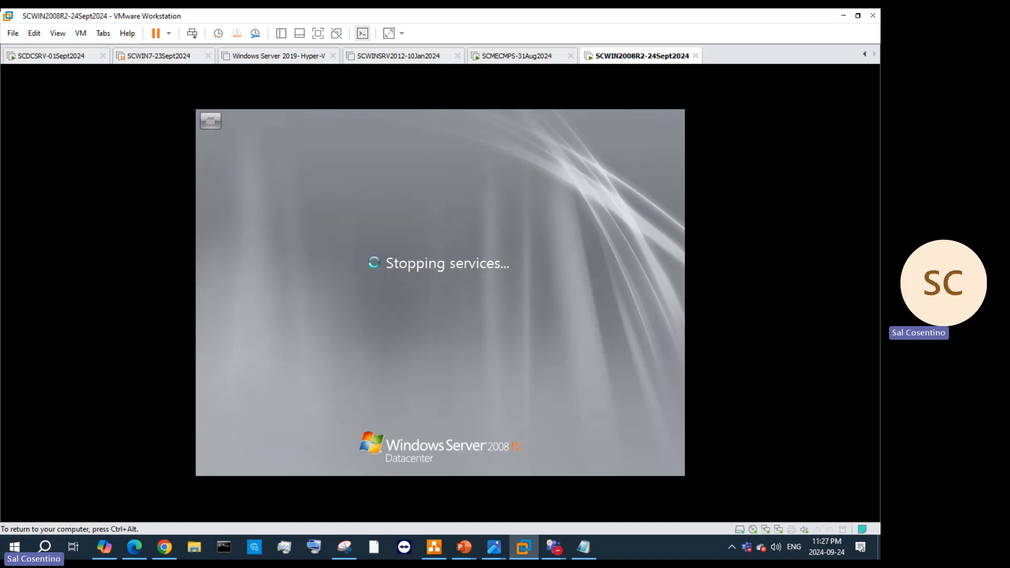
key("ctrl+alt")
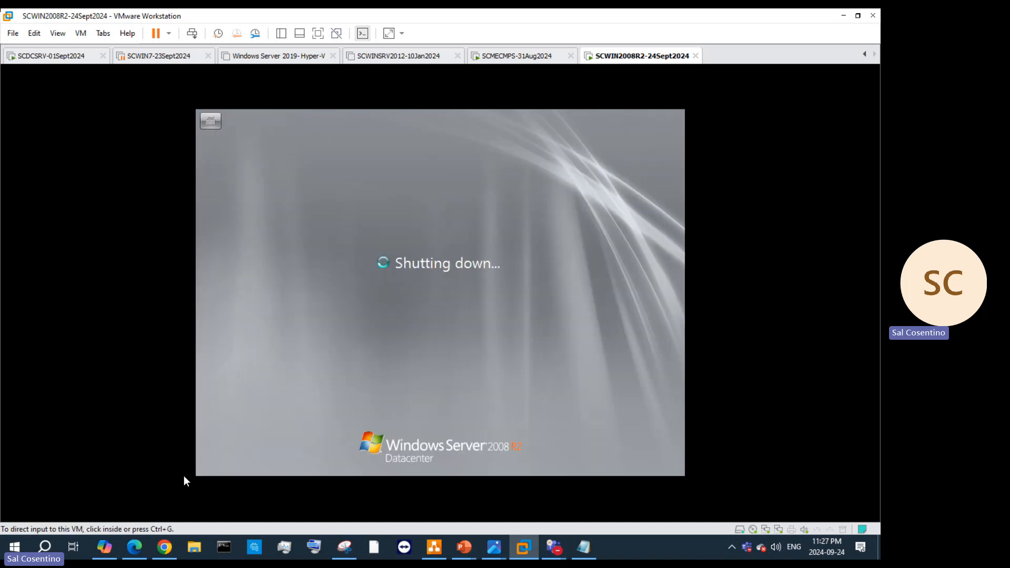
left_click(165, 547)
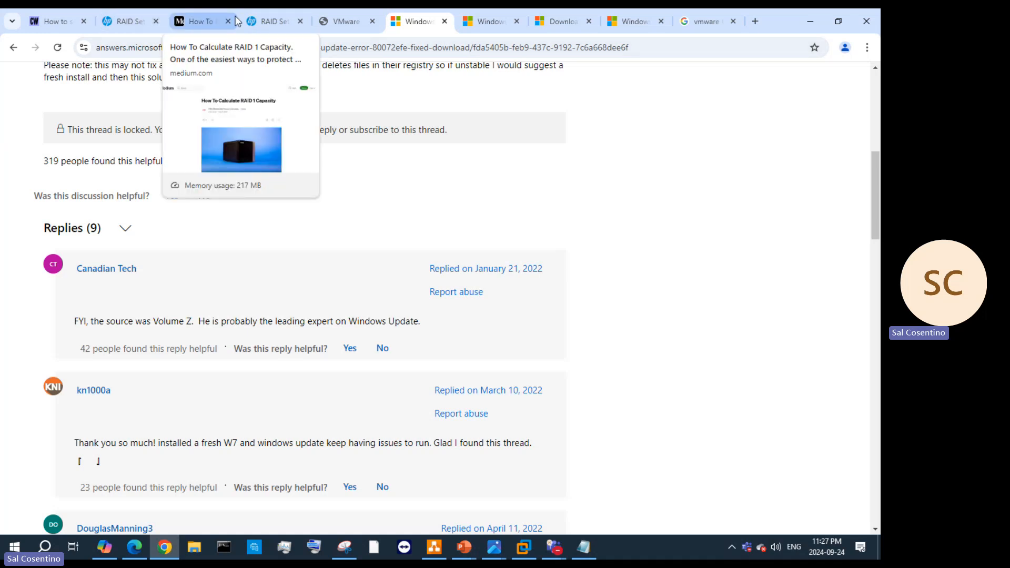
left_click(342, 21)
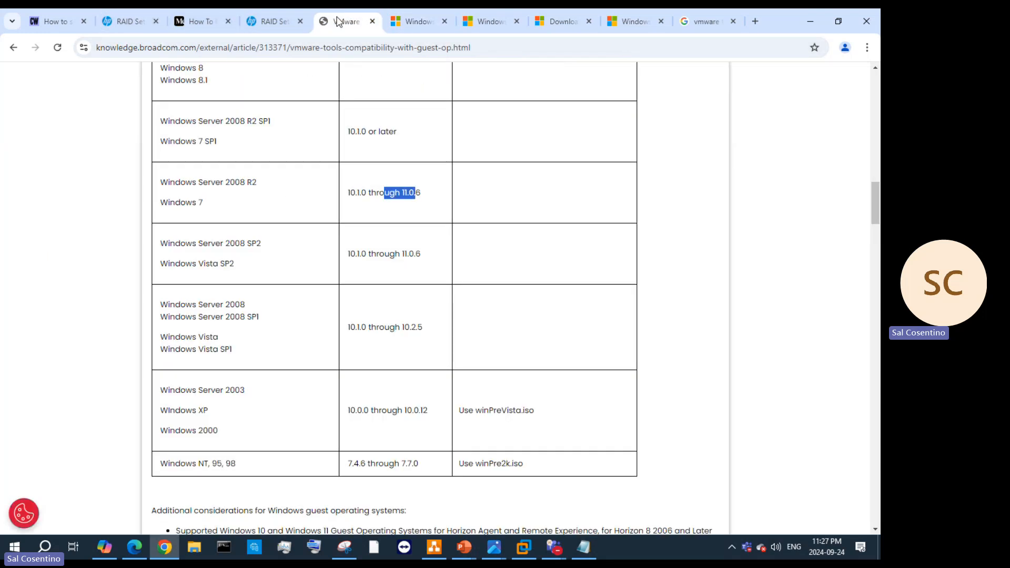
- Replace the compatibility article's address with packages.vmware.com/tools and load that site
left_click(220, 48)
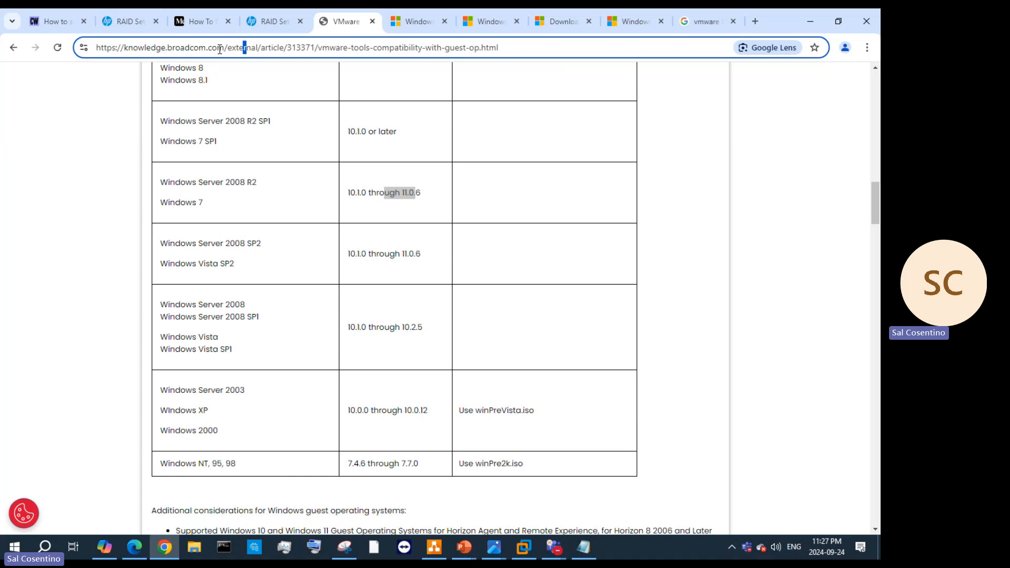
key("ctrl+a")
key("BackSpace")
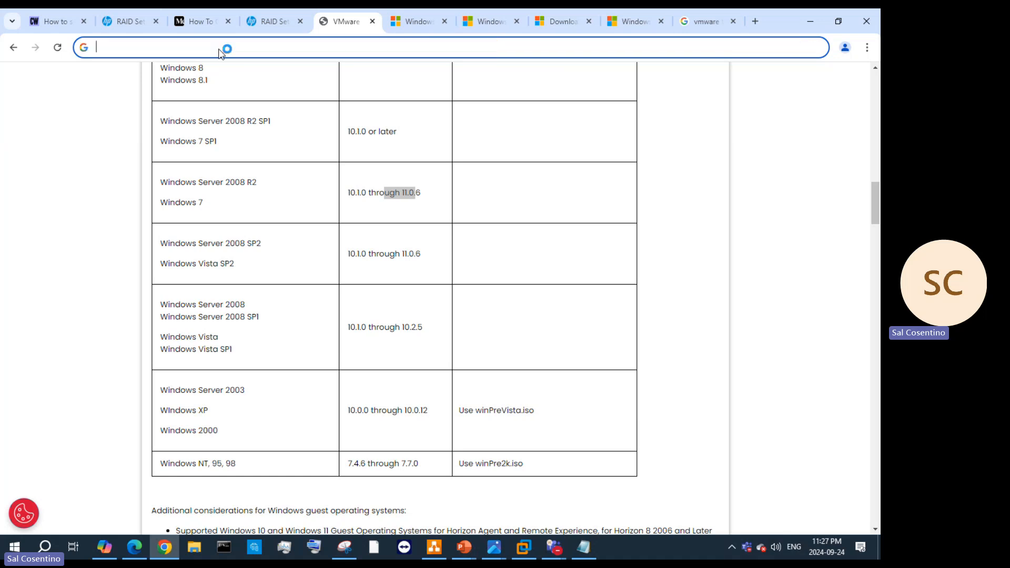
key("ctrl+s")
type("packages.vmware.com/tools")
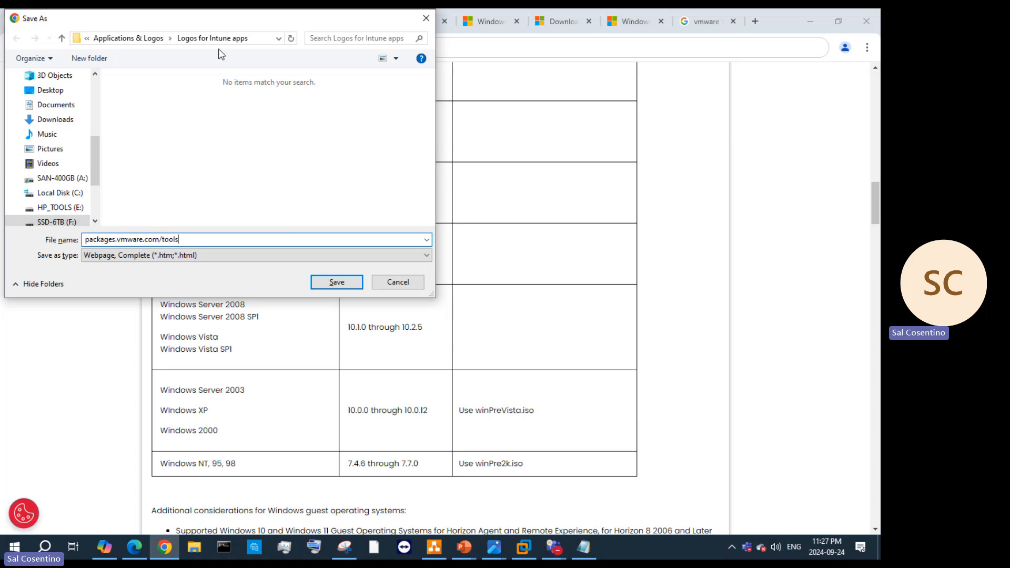
key("ctrl+a")
key("ctrl+c")
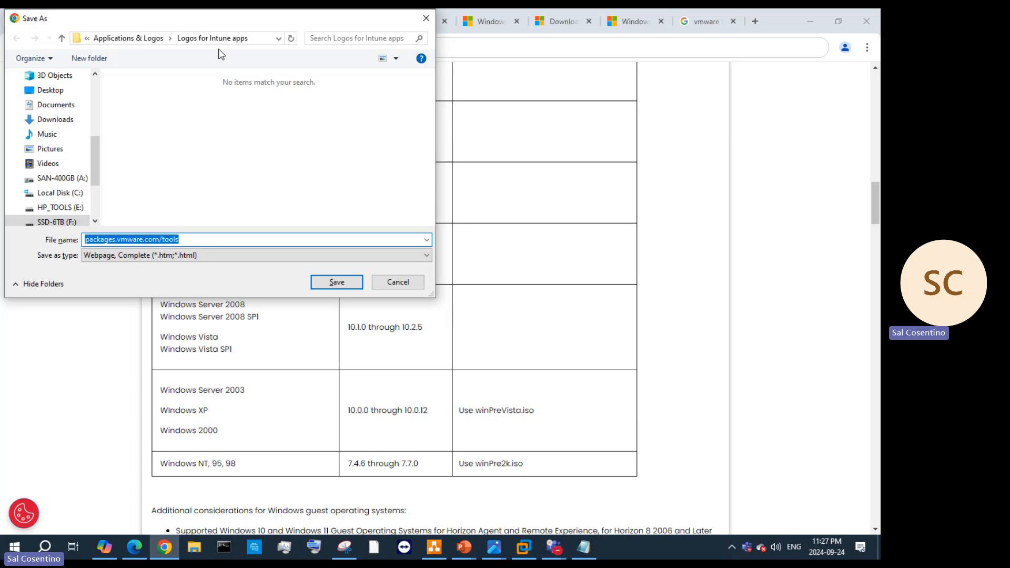
key("BackSpace")
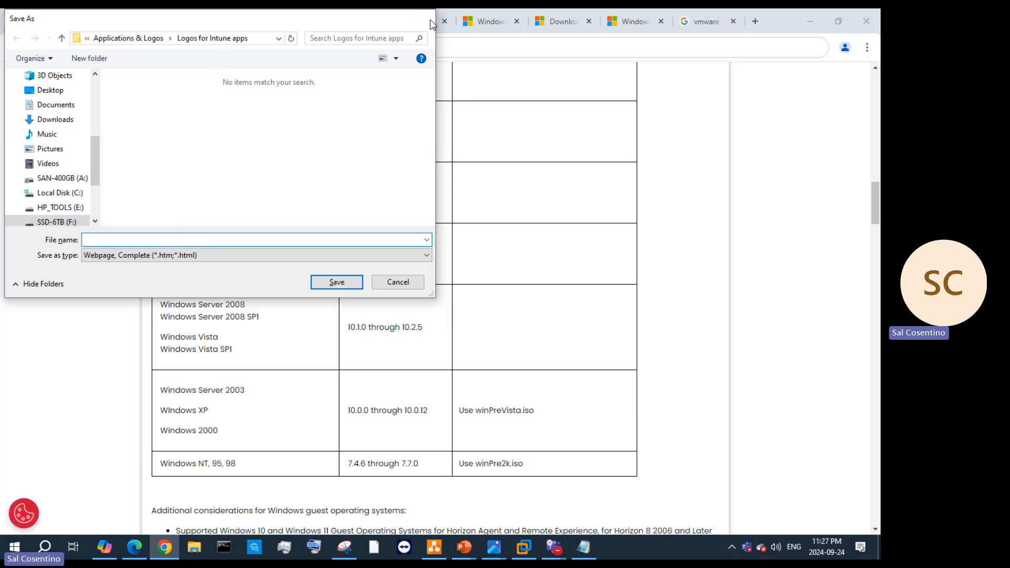
left_click(430, 24)
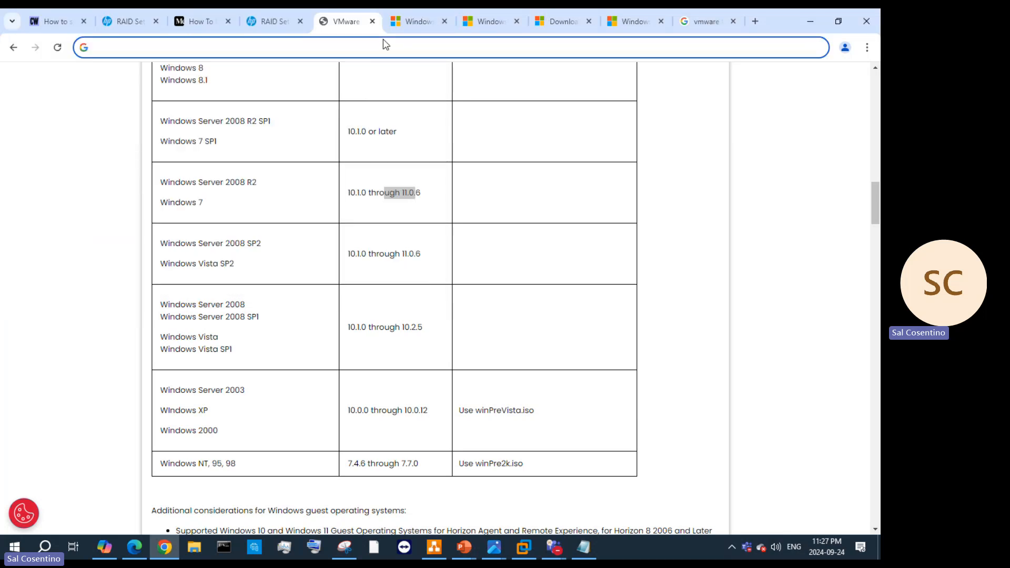
key("ctrl+v")
key("Return")
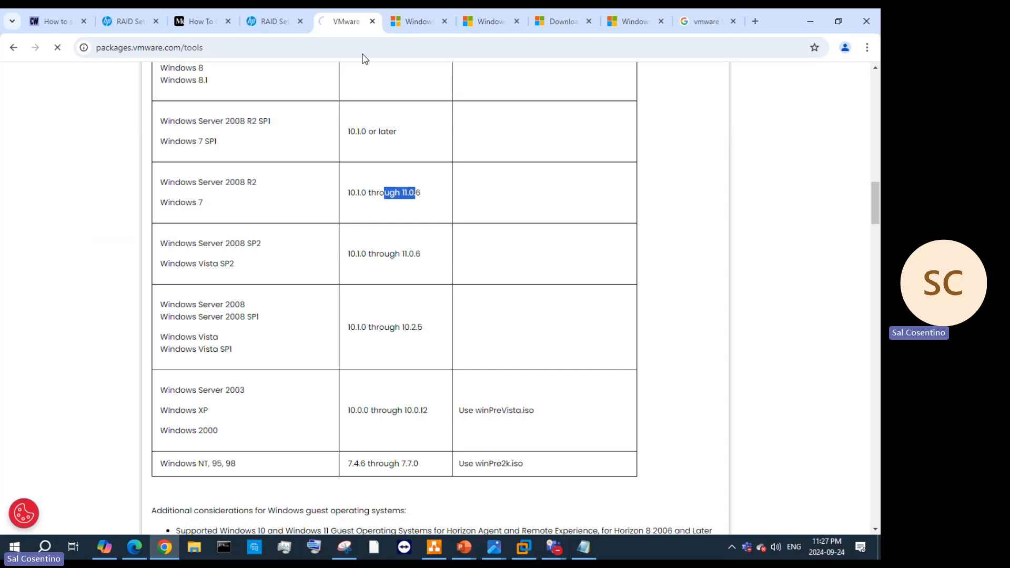
- Open the releases directory and look through the list of available VMware Tools versions
left_click(47, 264)
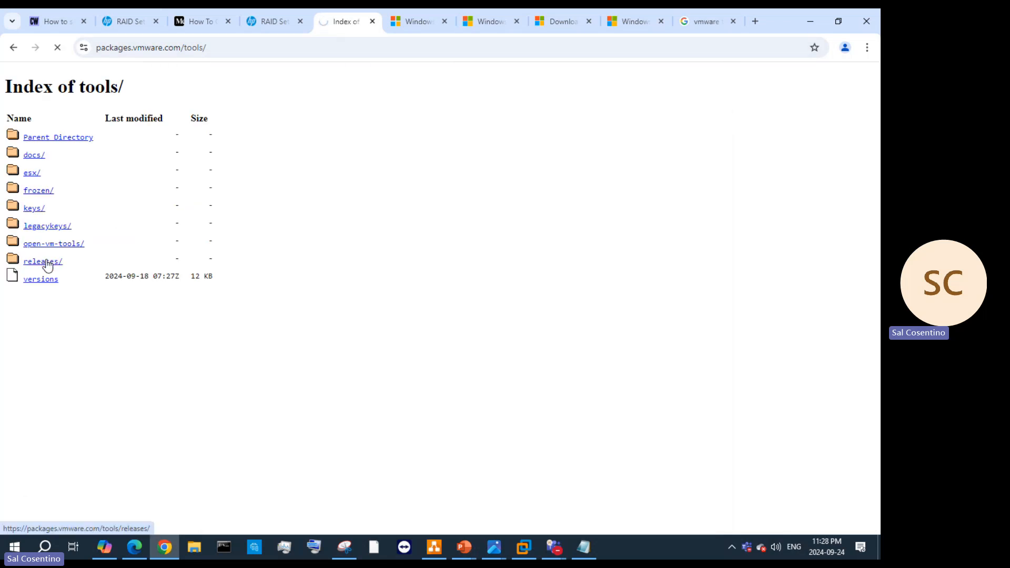
scroll(73, 311, "down", 10)
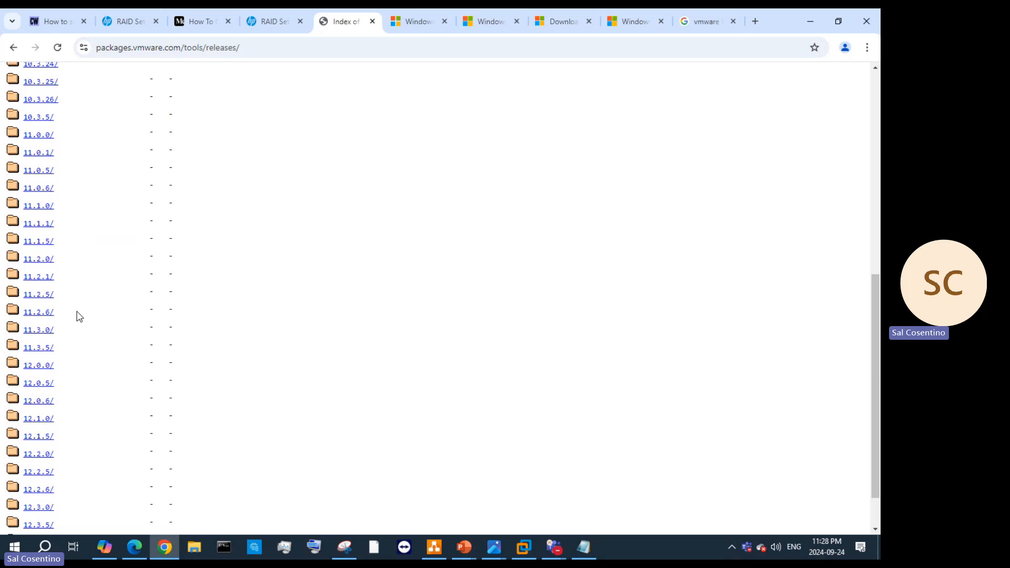
scroll(79, 316, "down", 1)
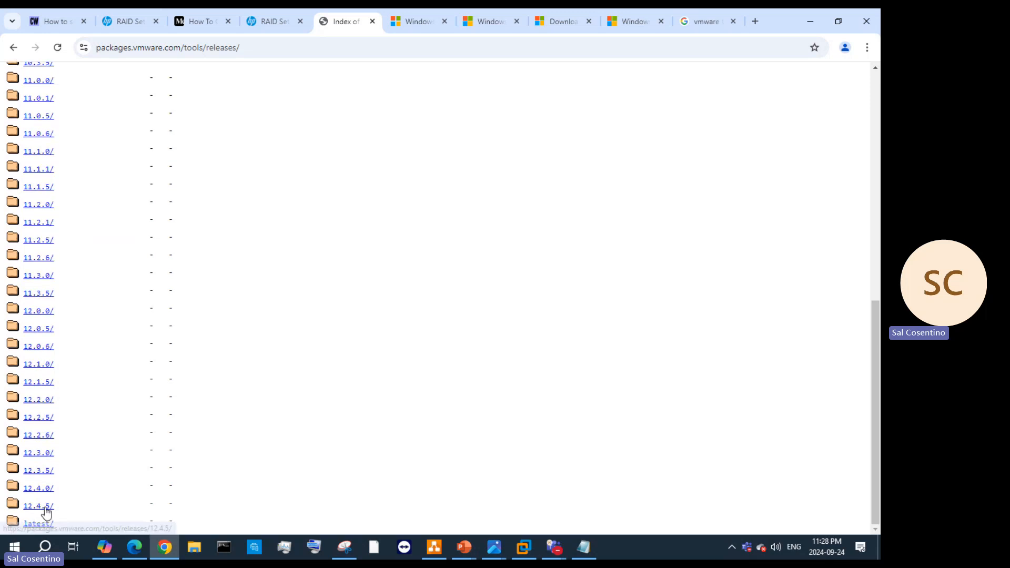
scroll(46, 505, "up", 5)
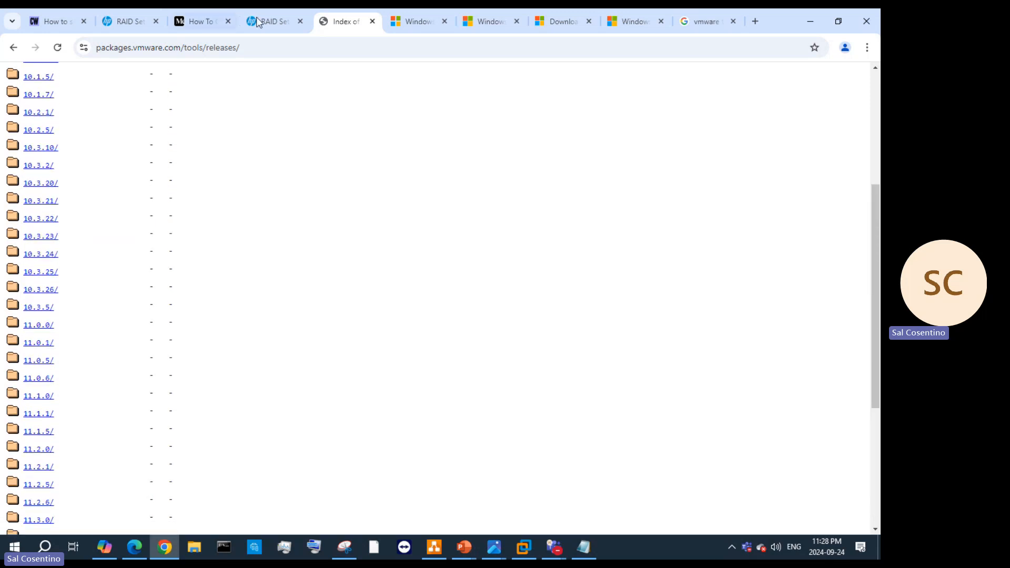
left_click(421, 21)
left_click(359, 21)
scroll(46, 416, "down", 3)
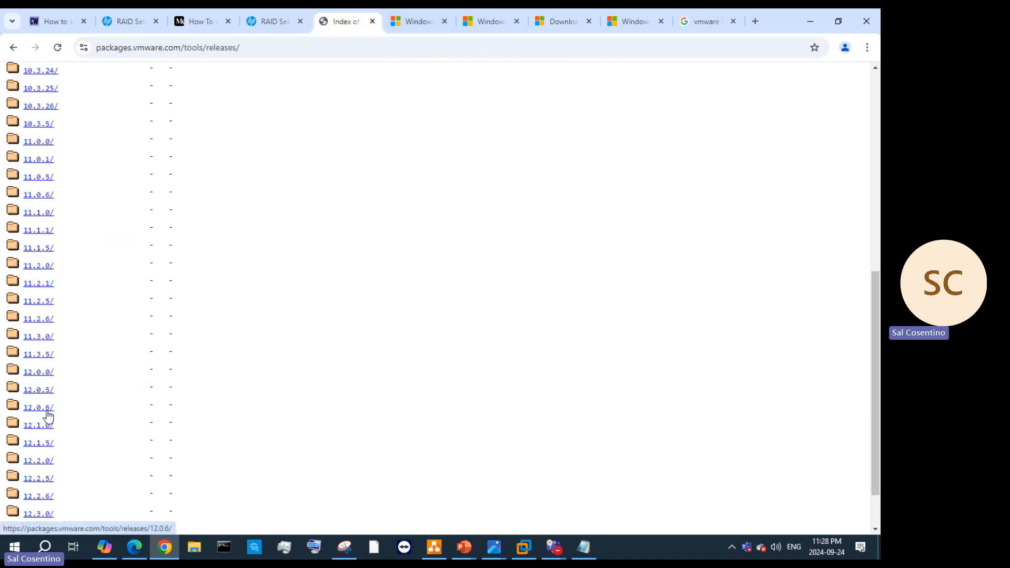
scroll(50, 417, "up", 4)
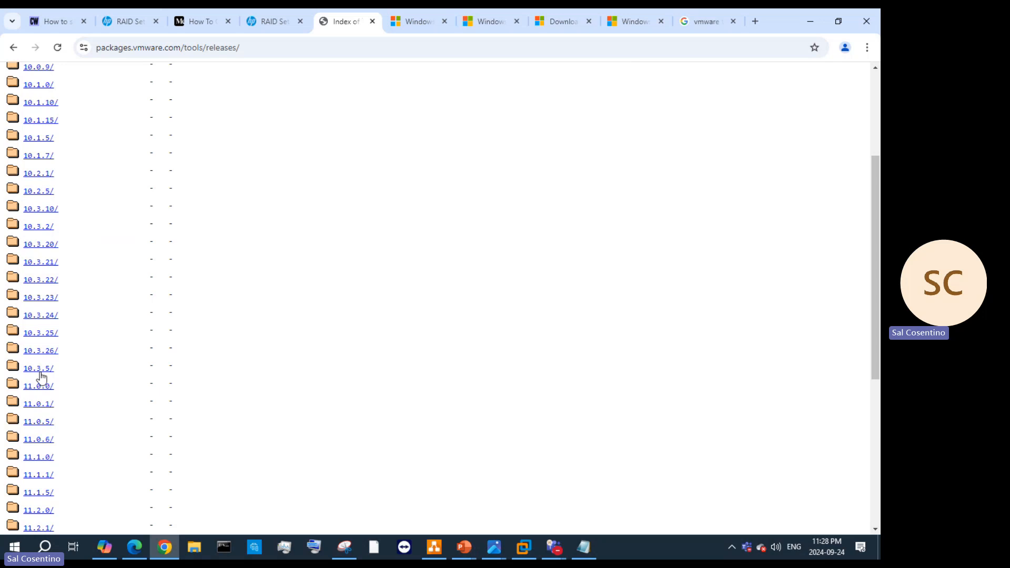
scroll(47, 392, "down", 1)
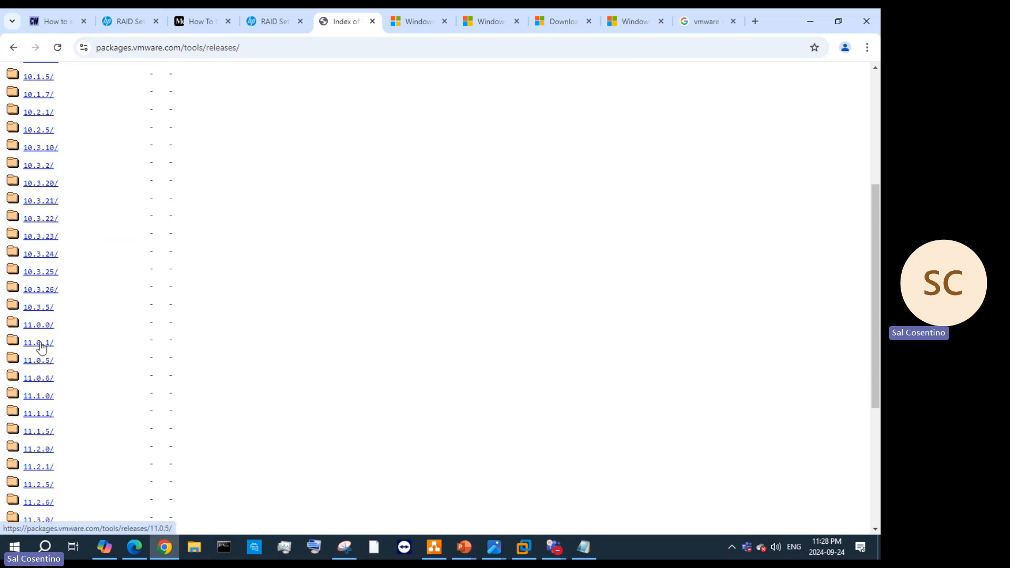
- Go to the 64-bit Windows download directory of release 11.0.6
left_click(42, 380)
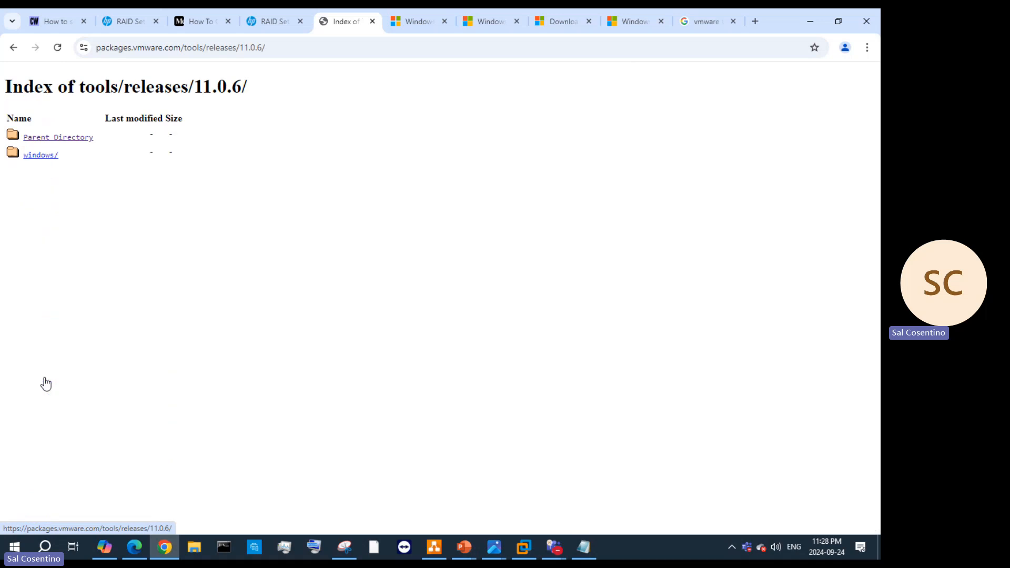
left_click(34, 157)
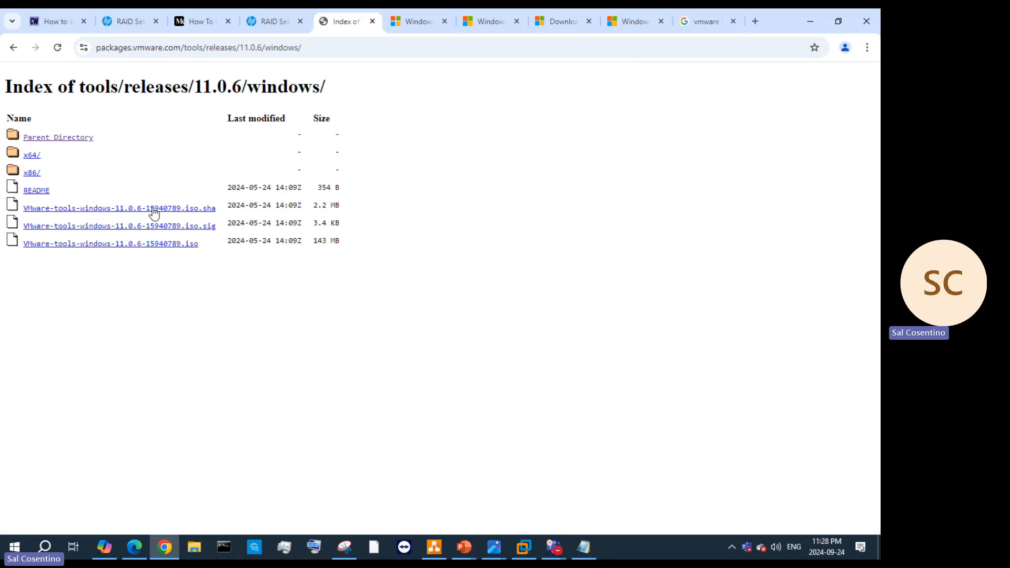
left_click(32, 155)
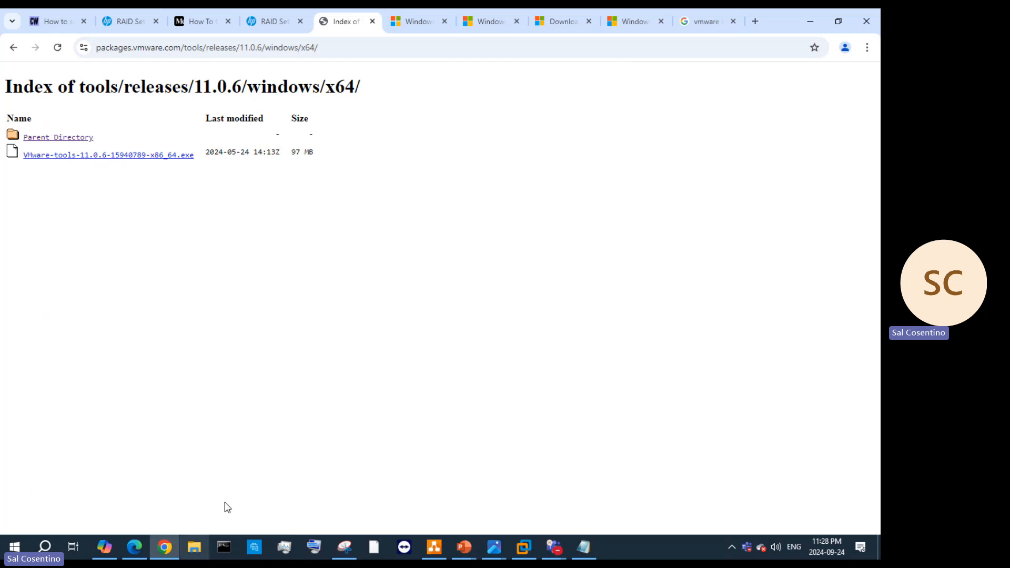
- Return to the restarted virtual machine, open Windows Explorer, and show the hidden notification icons
left_click(810, 21)
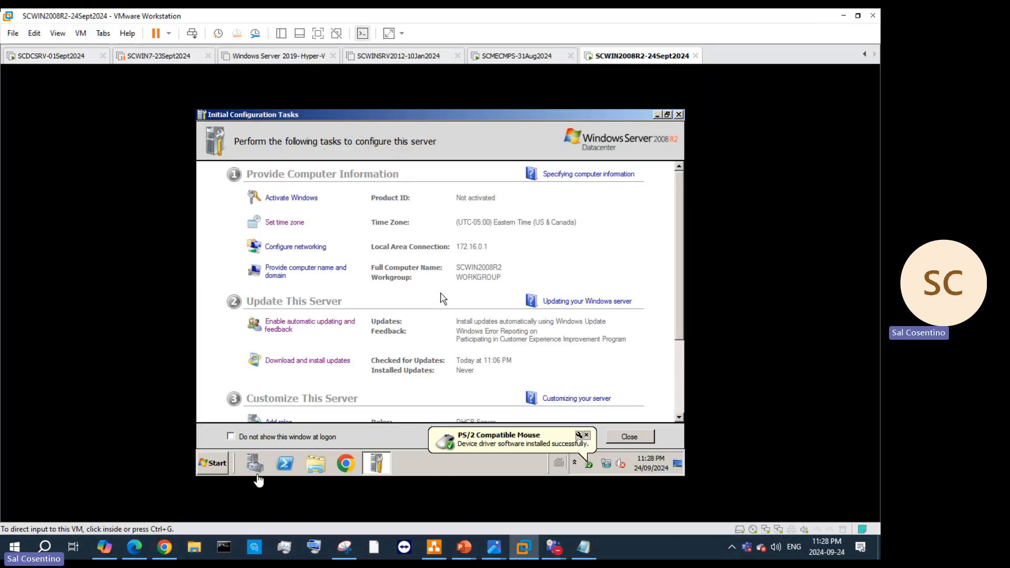
left_click(315, 463)
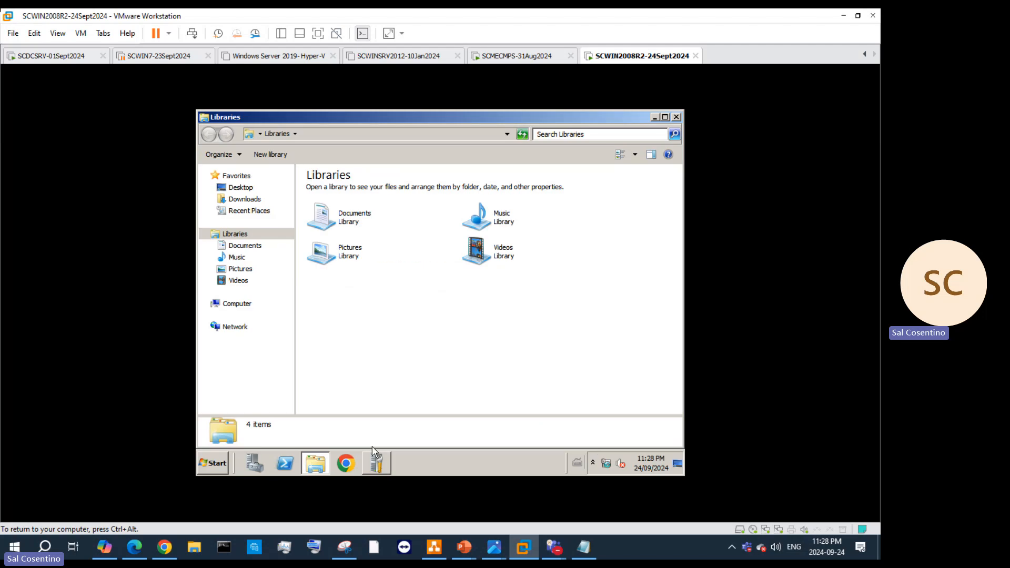
left_click(593, 463)
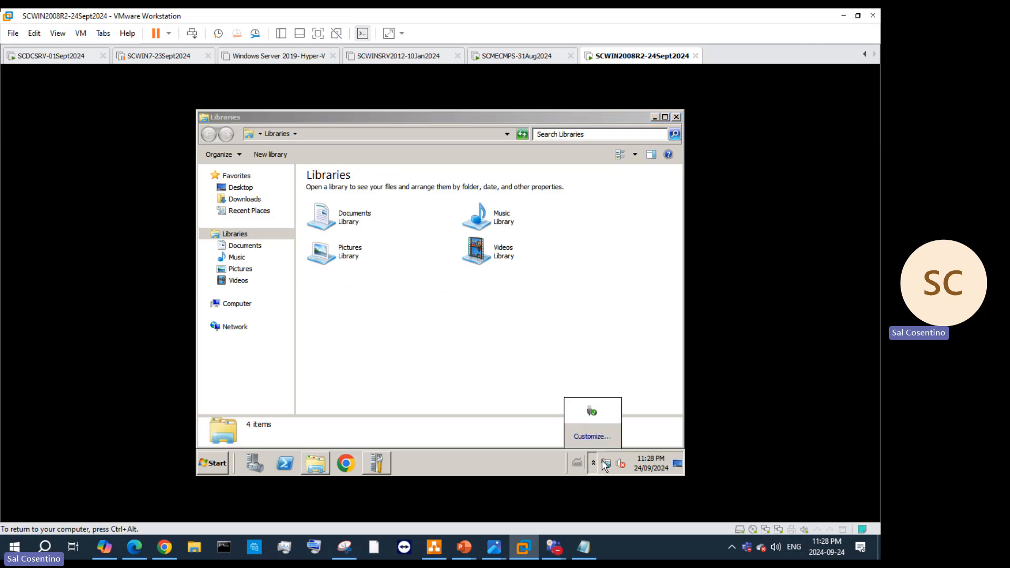
- Check the guest's network connection status and start the VMware Tools installation for the SCWIN2008R2 virtual machine
left_click(607, 463)
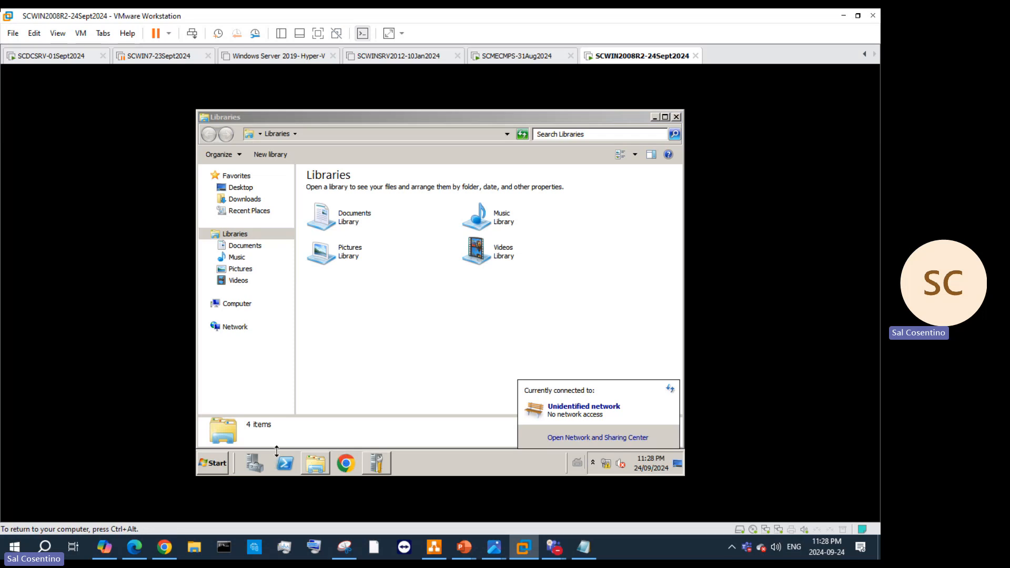
right_click(621, 58)
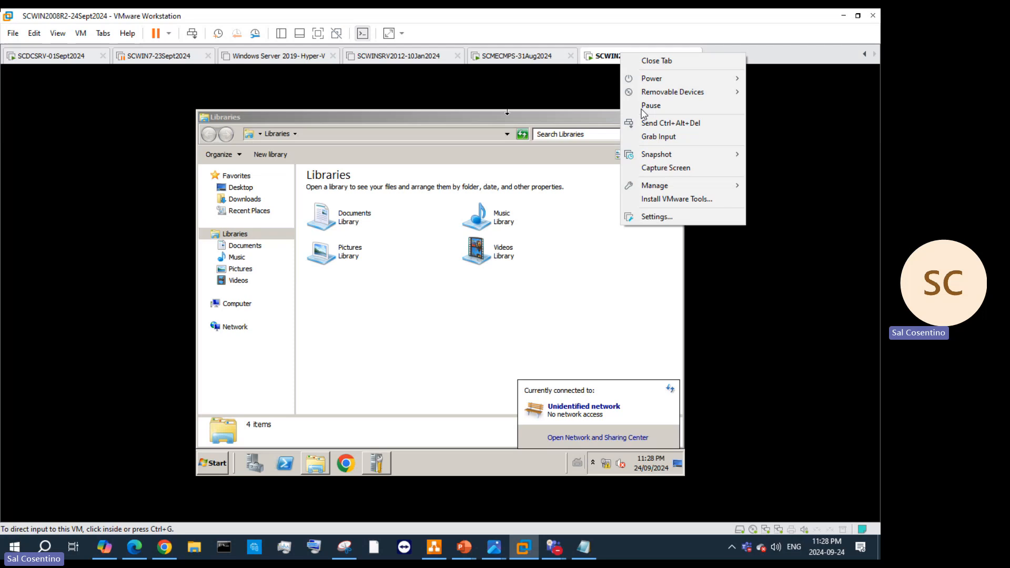
left_click(666, 202)
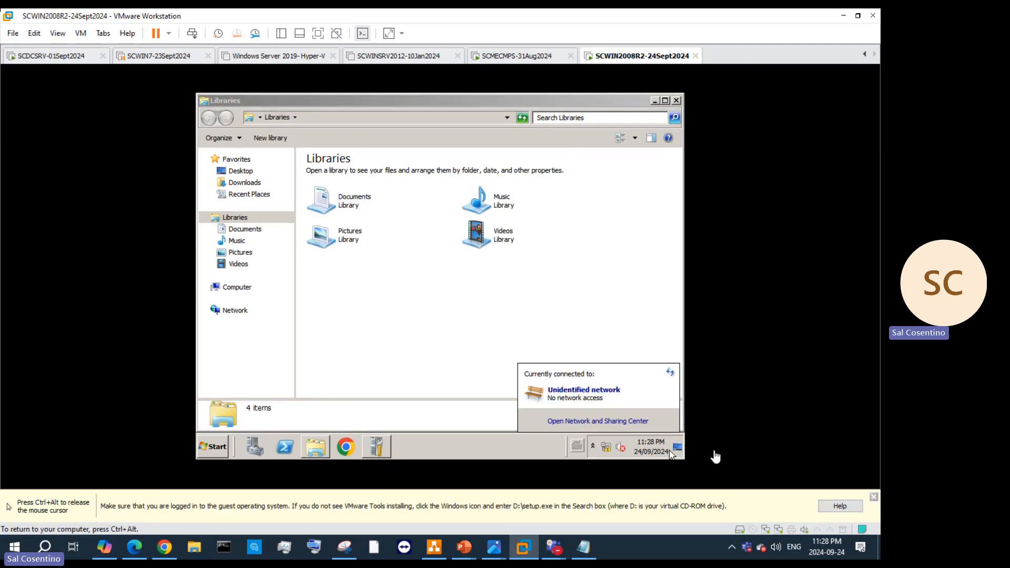
left_click(873, 498)
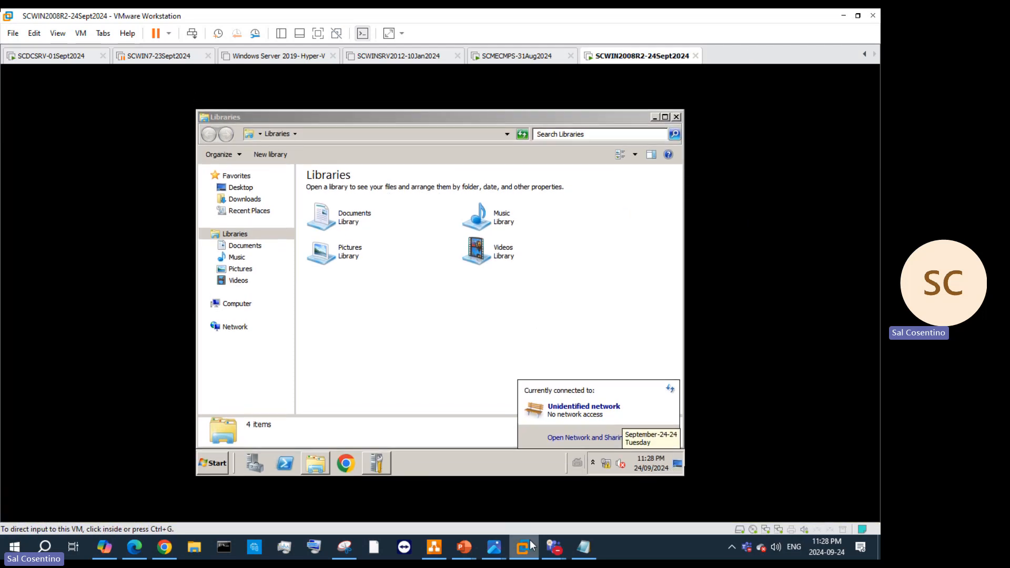
- Look at the unverified driver publisher warning on slide 61 of the Hyper-V presentation in PowerPoint, and return to the virtual machine
mouse_move(464, 546)
left_click(352, 497)
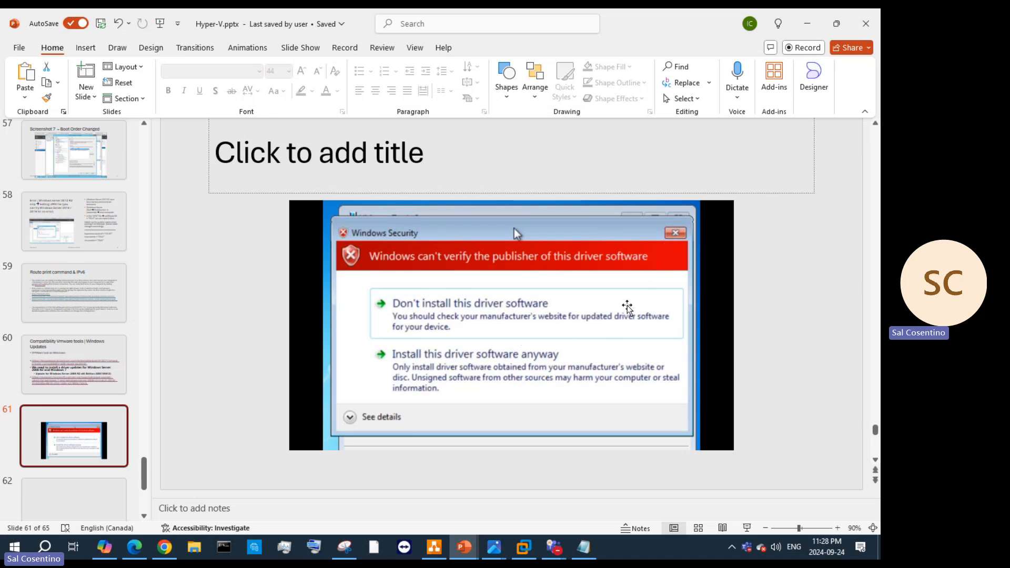
left_click(810, 25)
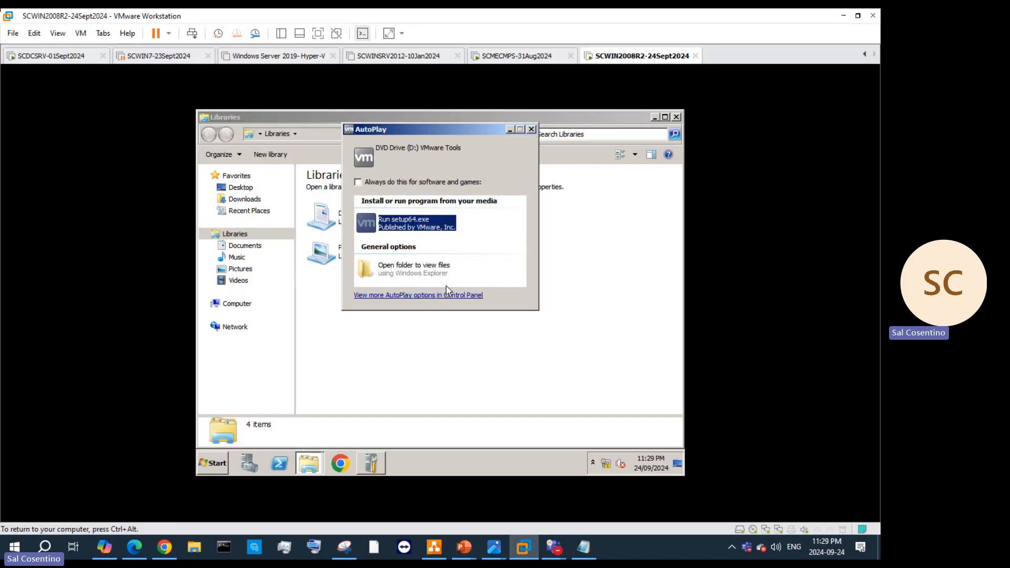
- Try to run setup64.exe from the VMware Tools disc, postponing the requested restart and cancelling the installer
left_click(402, 221)
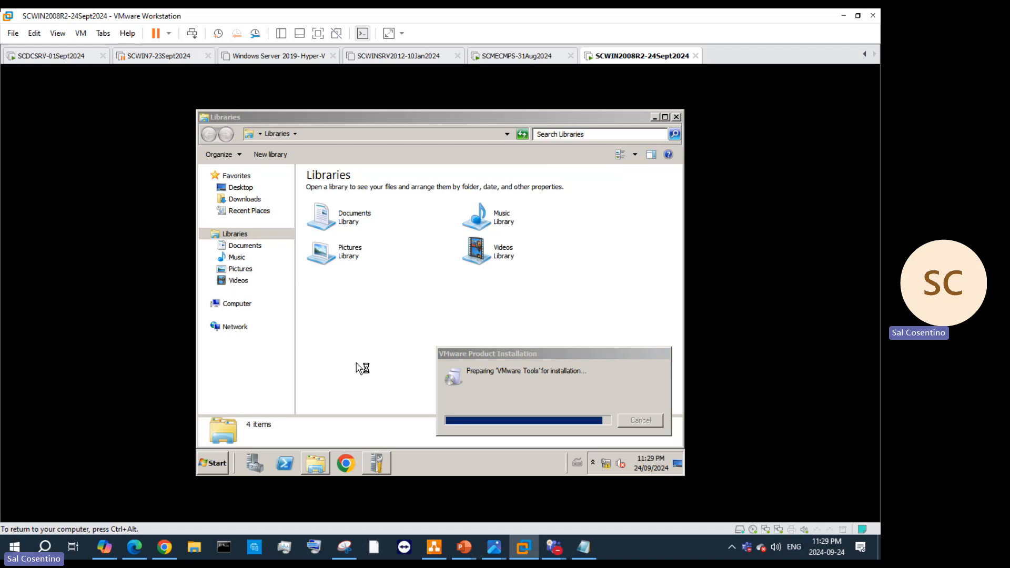
left_click(314, 464)
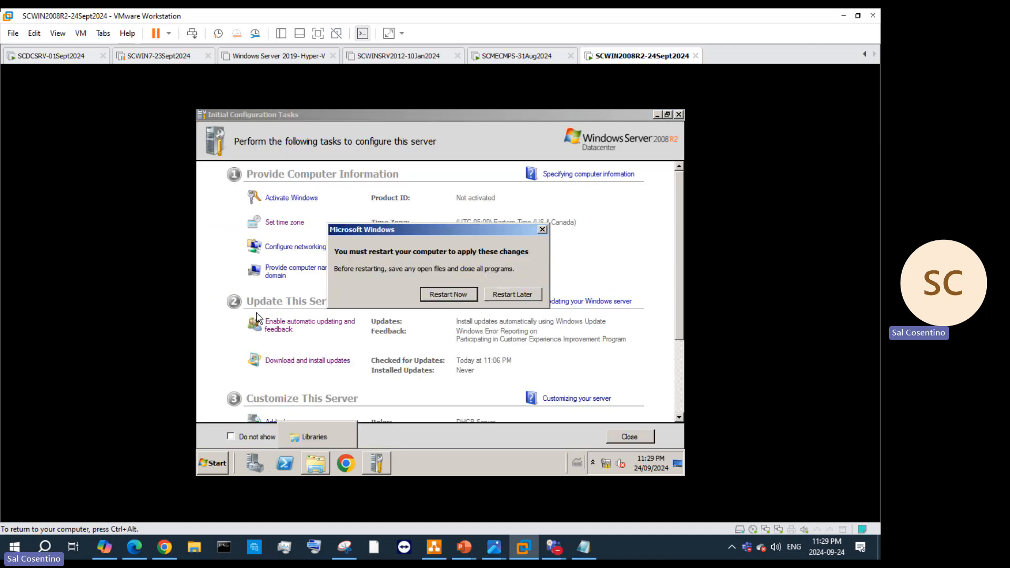
left_click(509, 296)
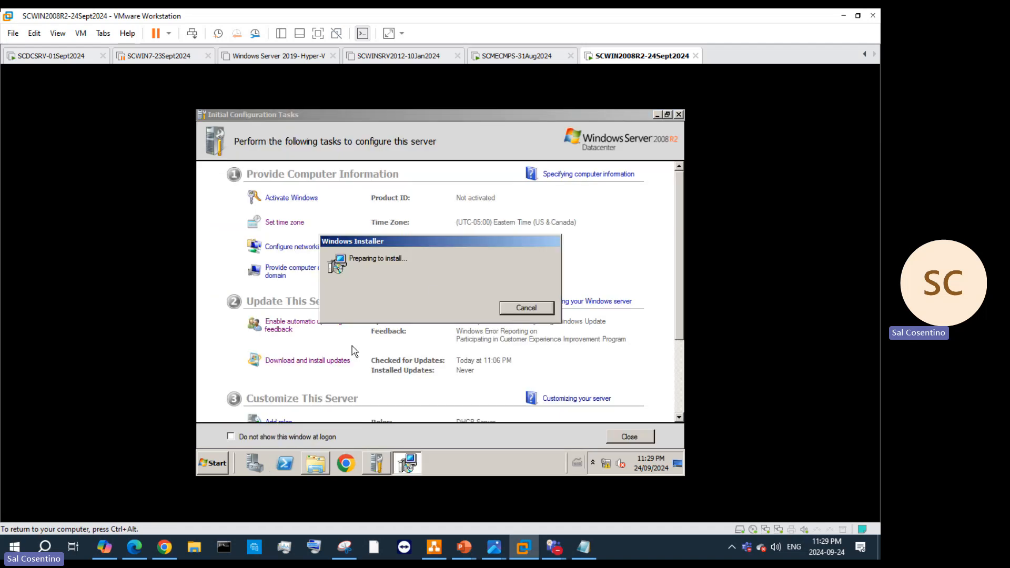
left_click(526, 307)
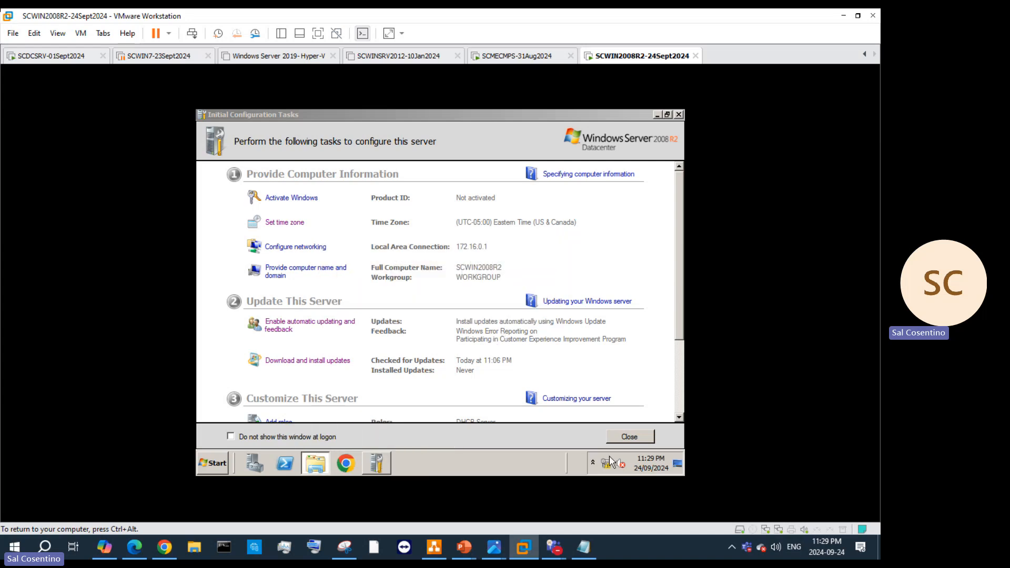
left_click(314, 466)
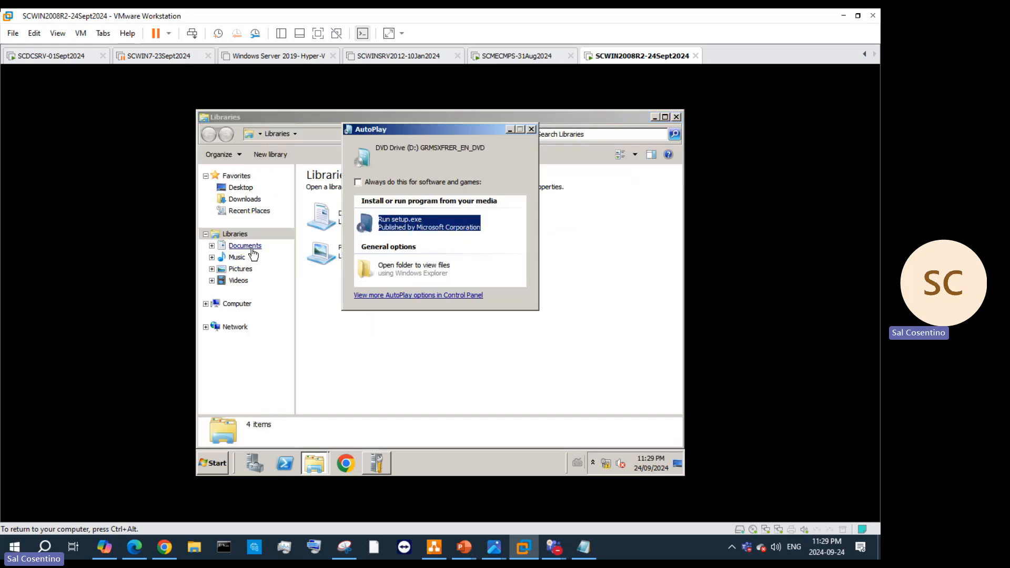
left_click(408, 230)
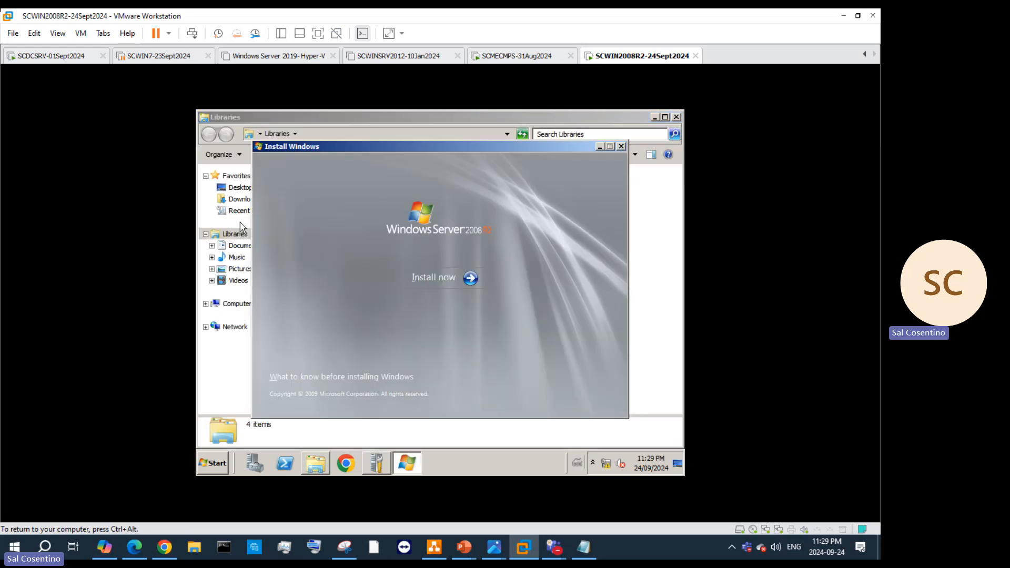
left_click(245, 199)
left_click(351, 191)
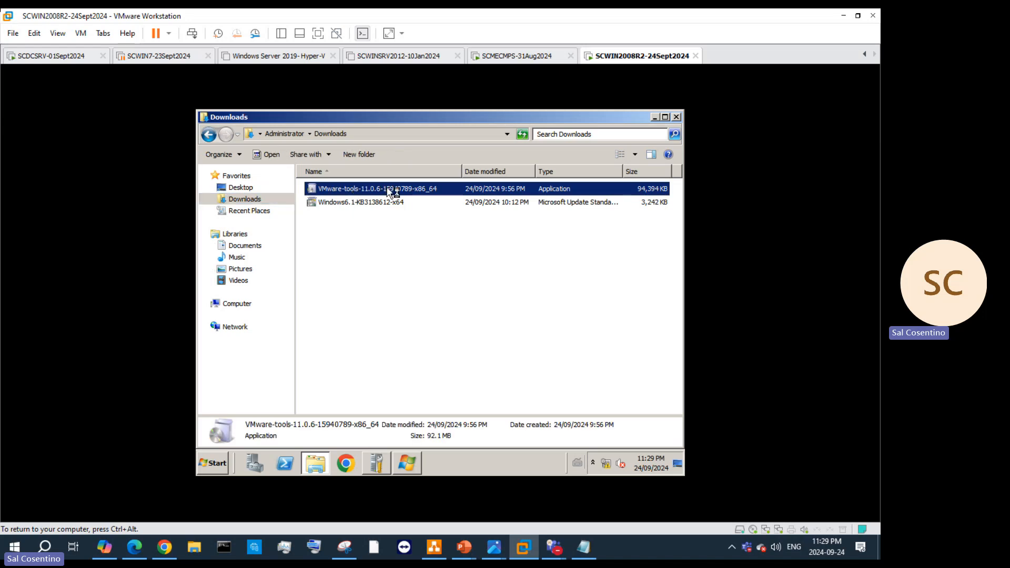
left_click(654, 118)
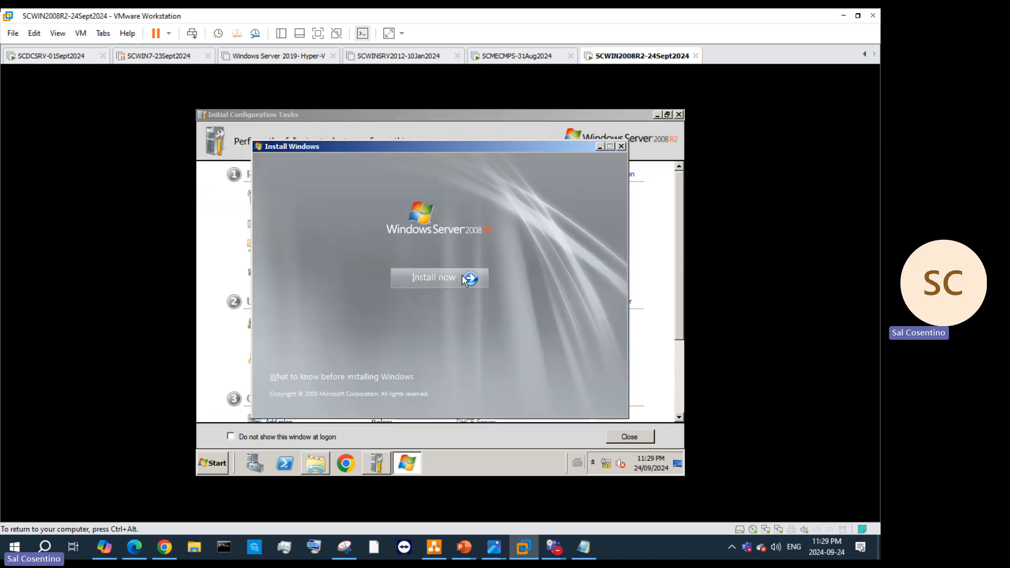
left_click(620, 145)
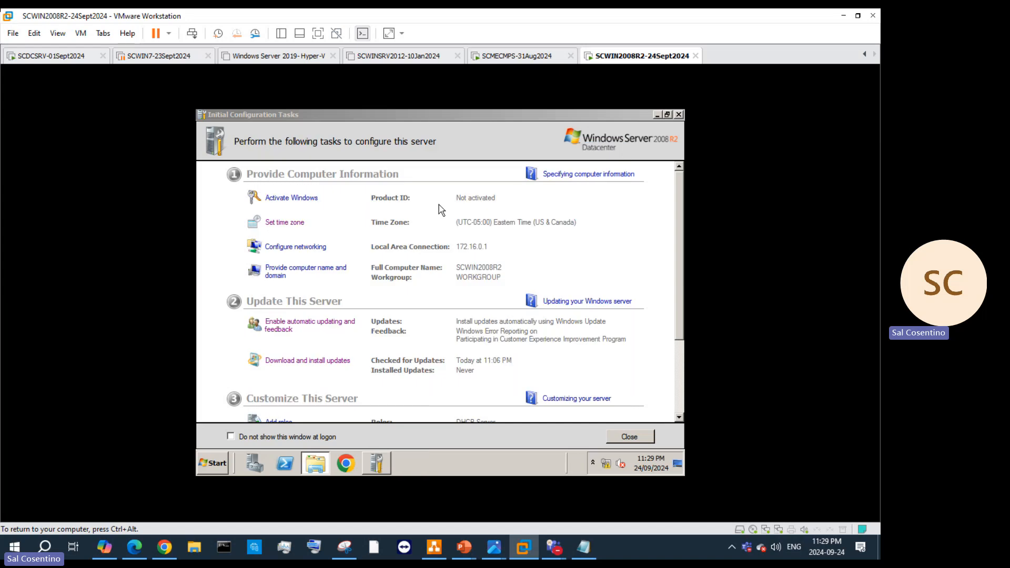
left_click(656, 115)
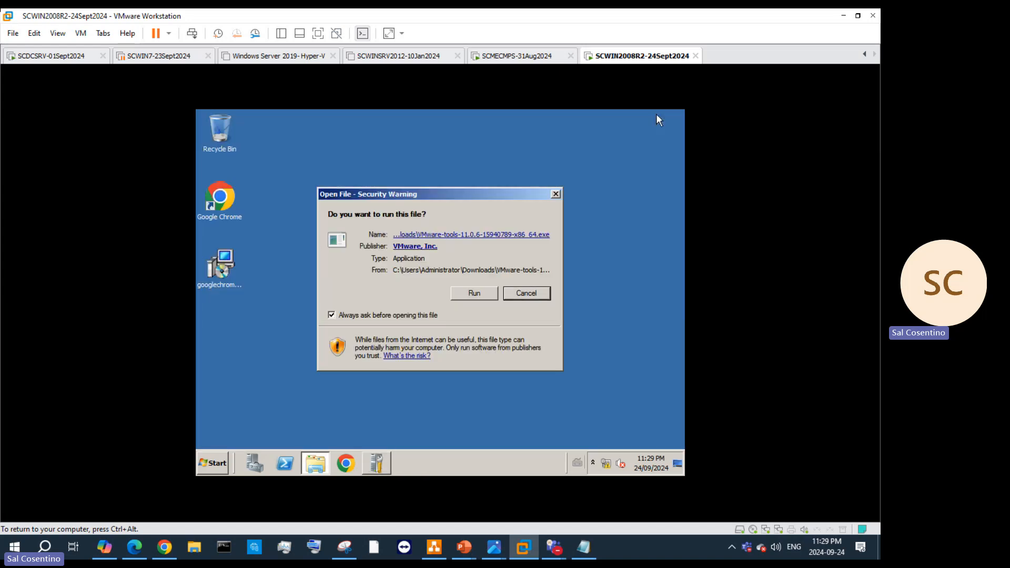
left_click(525, 294)
- Start the VMware Tools installation for the SCWIN2008R2 virtual machine again and run setup64.exe from the guest's DVD drive
right_click(642, 63)
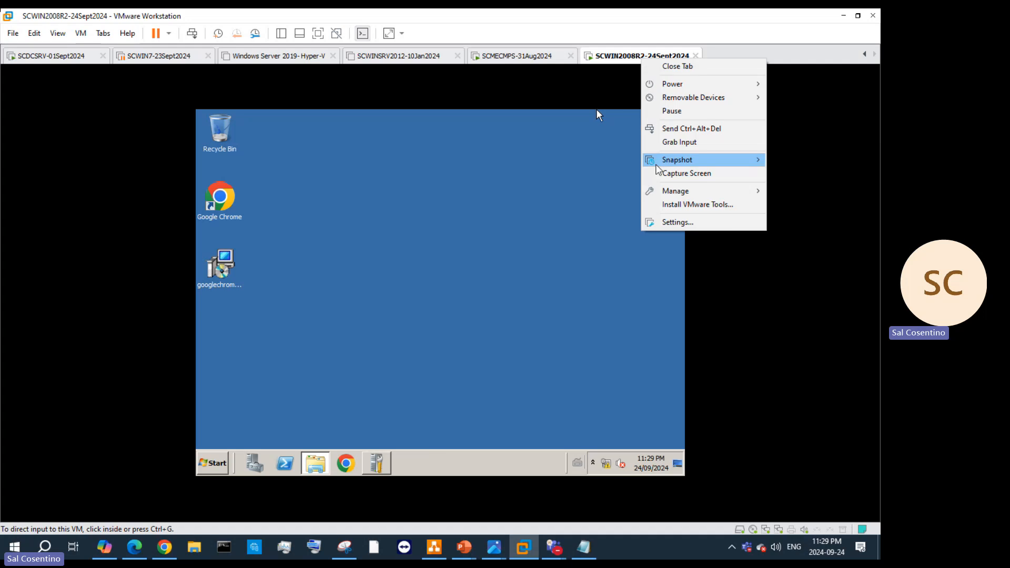
left_click(664, 202)
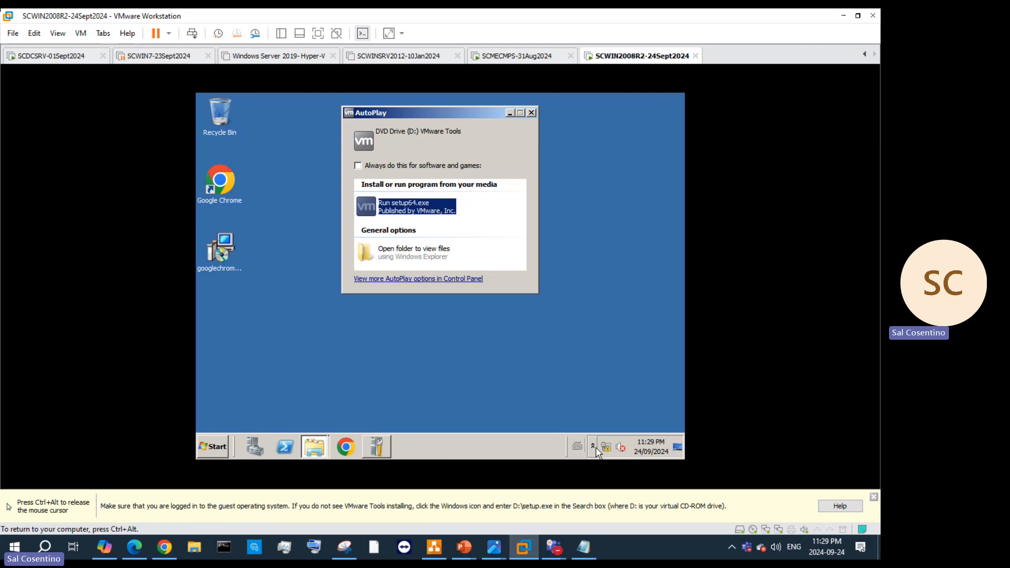
left_click(396, 207)
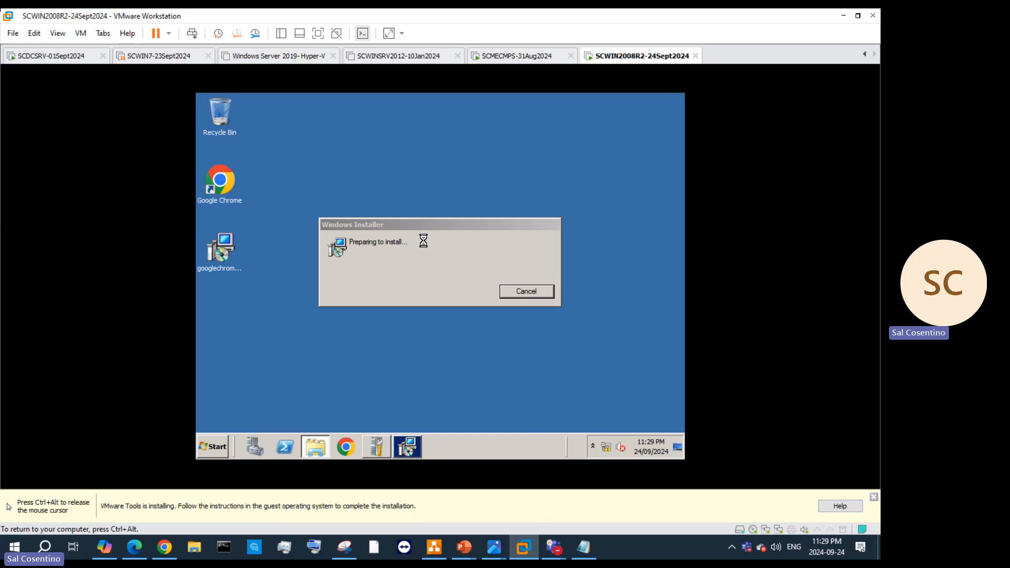
key("ctrl+alt")
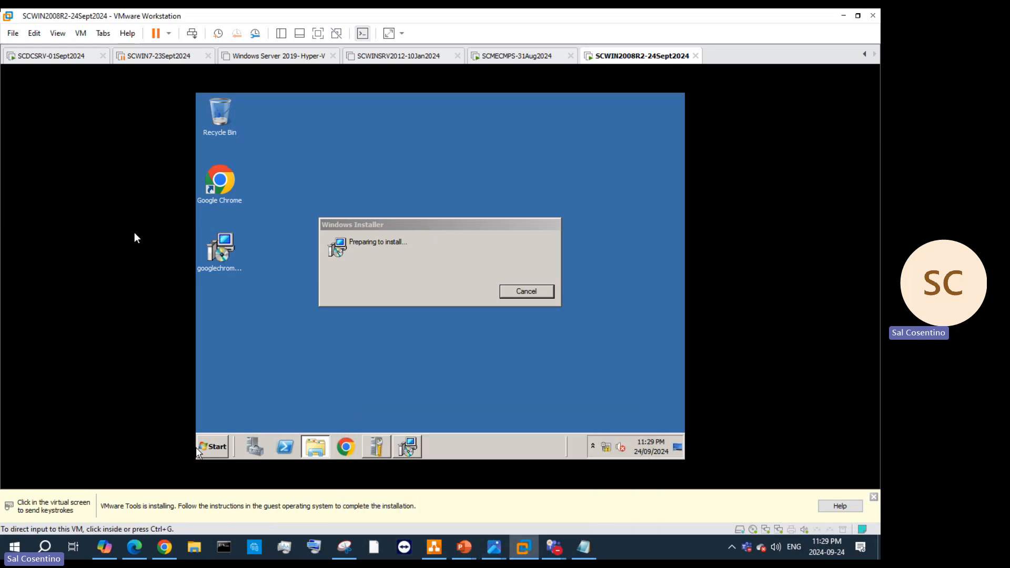
left_click(535, 419)
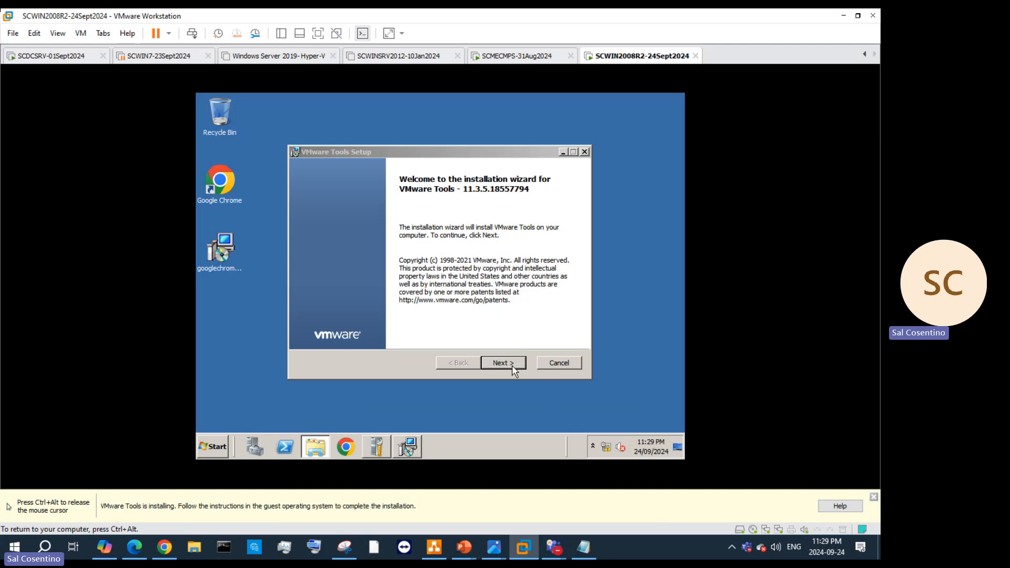
- Choose the Complete setup type in the VMware Tools wizard and begin installing
left_click(513, 365)
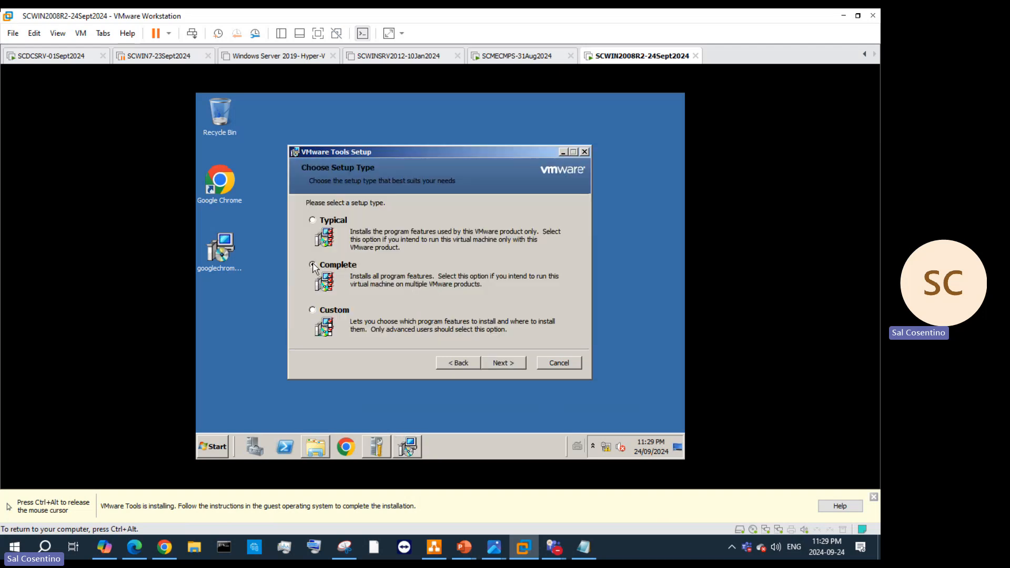
left_click(491, 363)
left_click(490, 362)
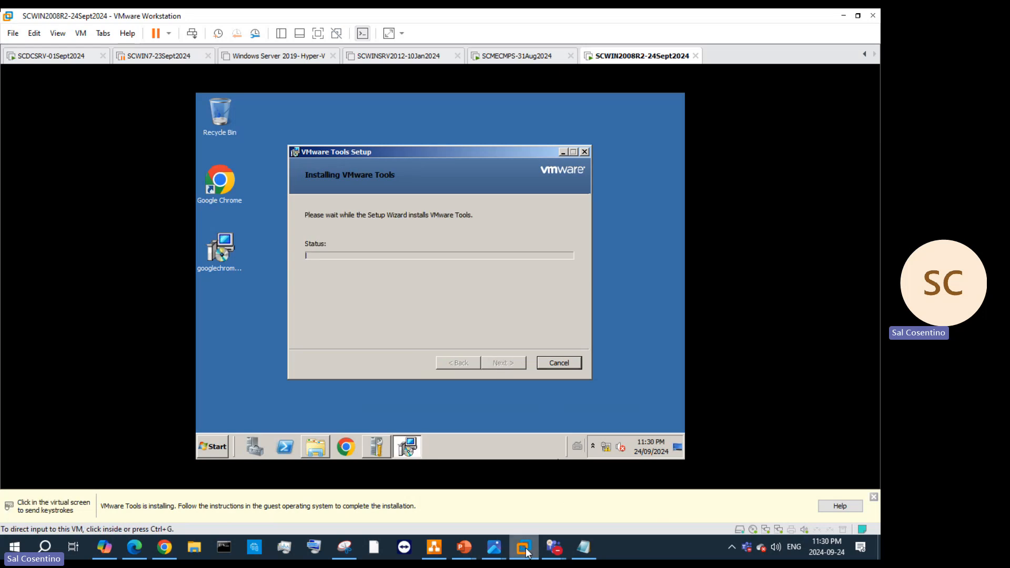
- Show the driver warning slide in PowerPoint again and shrink its window so the running installation can be seen behind it
mouse_move(464, 547)
left_click(275, 503)
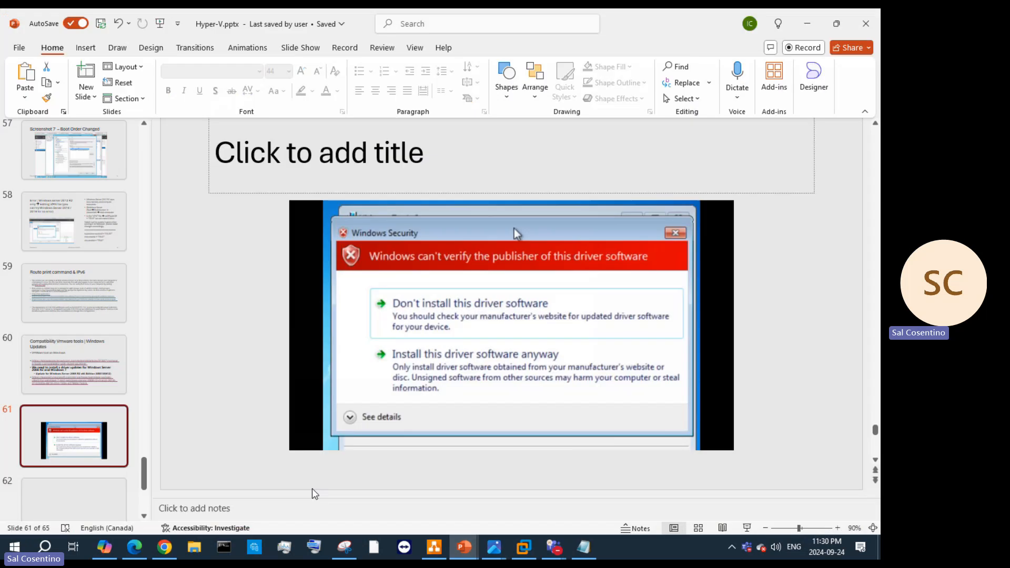
left_click(835, 24)
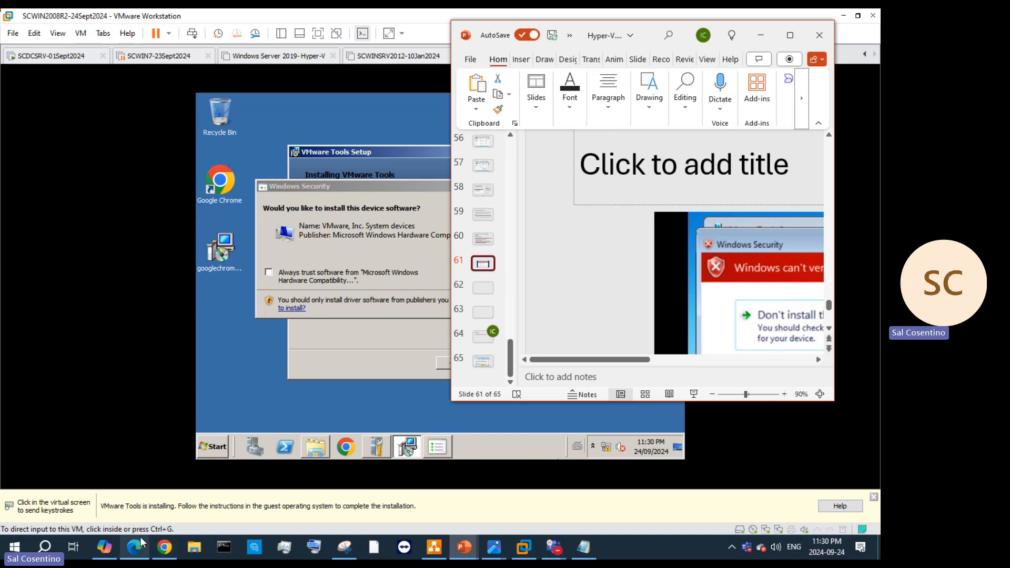
- Return to the virtual machine and approve each VMware device driver that Windows Security asks to install
left_click(335, 195)
left_click(540, 271)
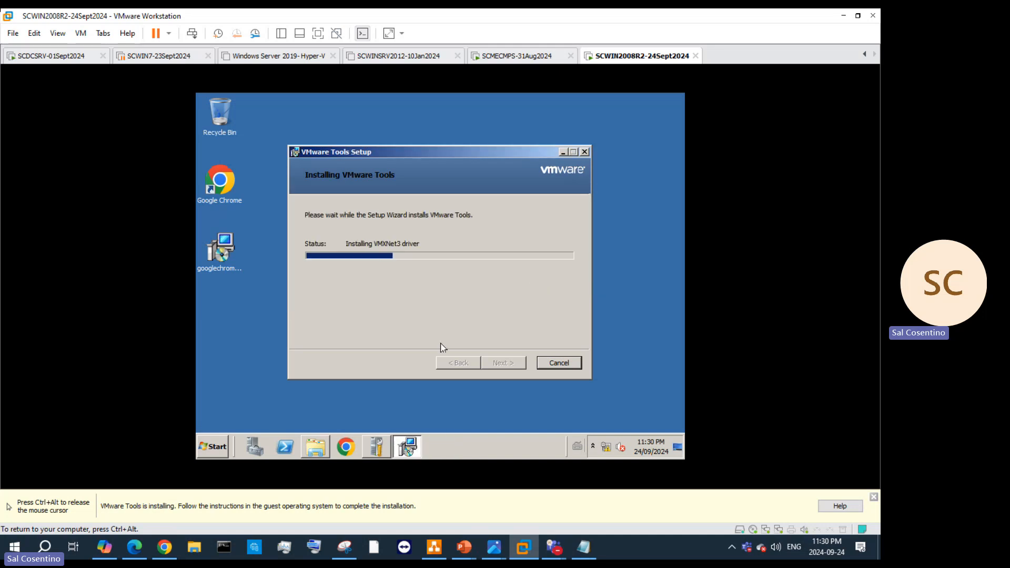
key("ctrl+alt")
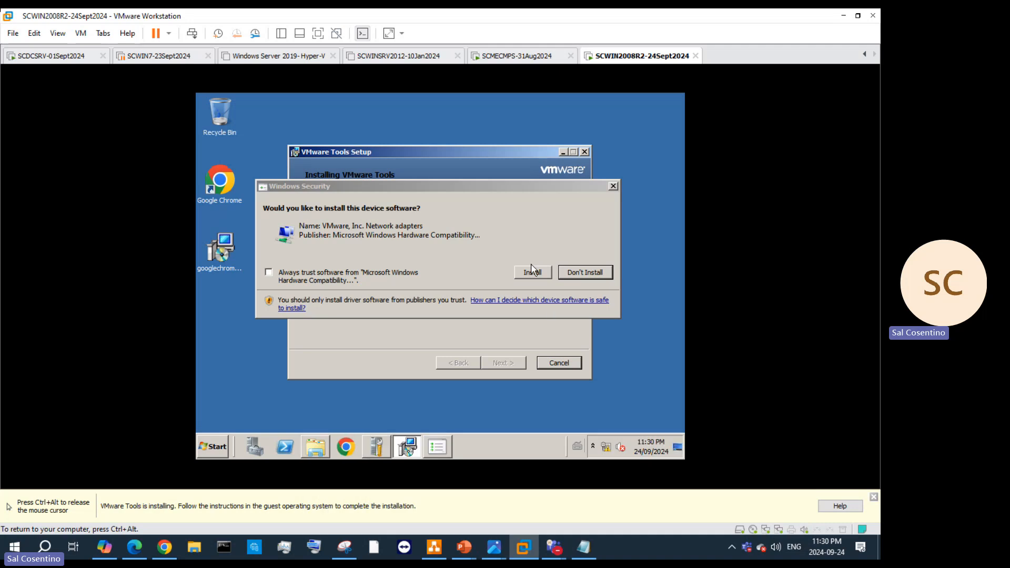
left_click(530, 271)
left_click(533, 273)
left_click(532, 272)
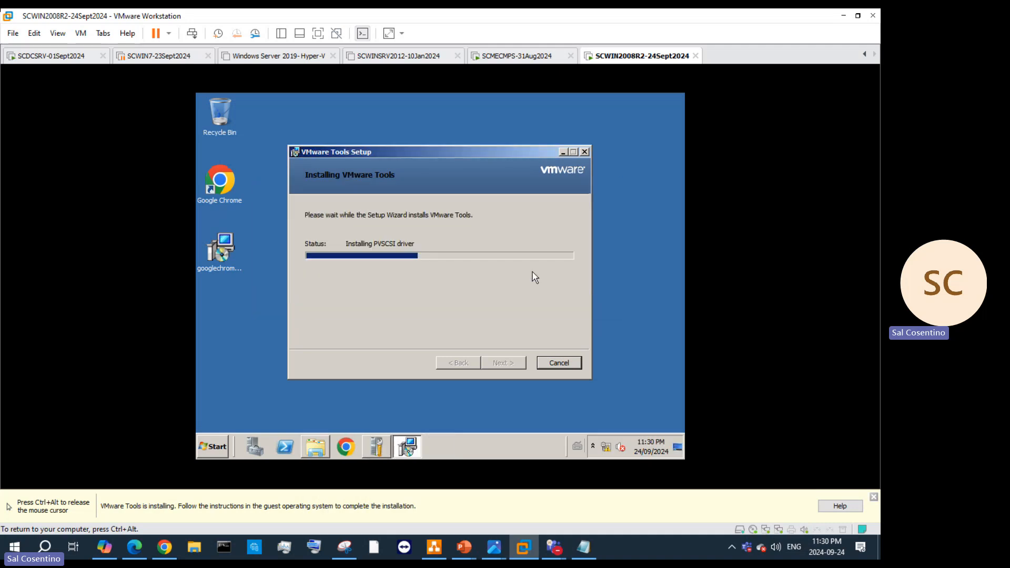
left_click(532, 272)
left_click(532, 272)
left_click(532, 272)
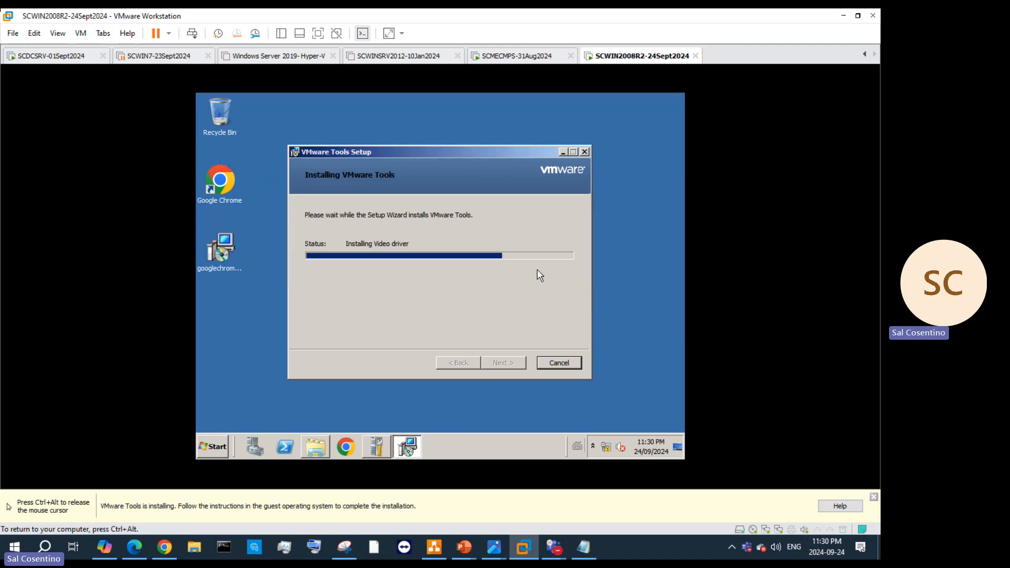
left_click(540, 275)
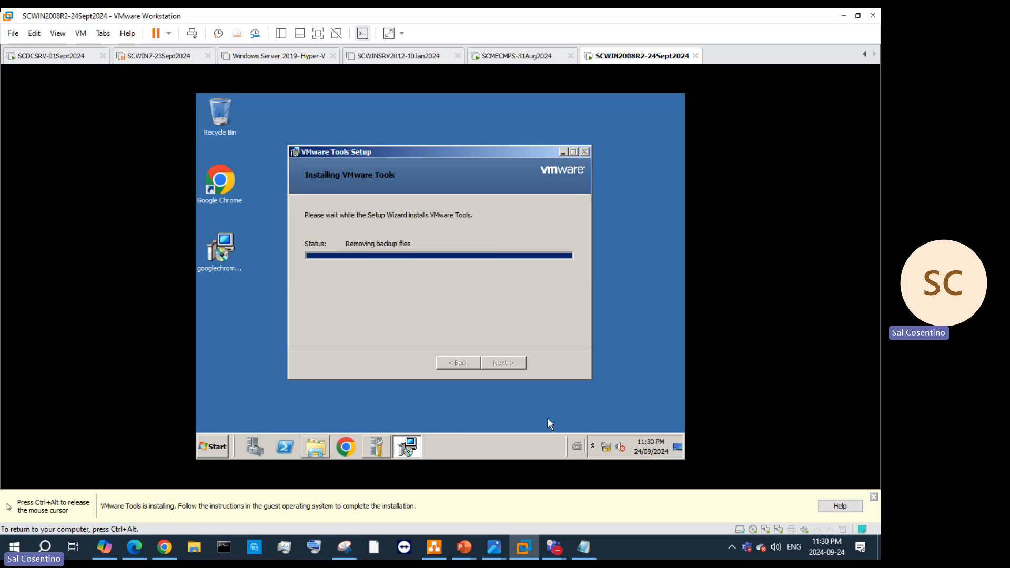
- Review the 11.0.6 download directory in Chrome and the VMware Tools guest compatibility article in Edge, closing the recorded video's tab
left_click(164, 547)
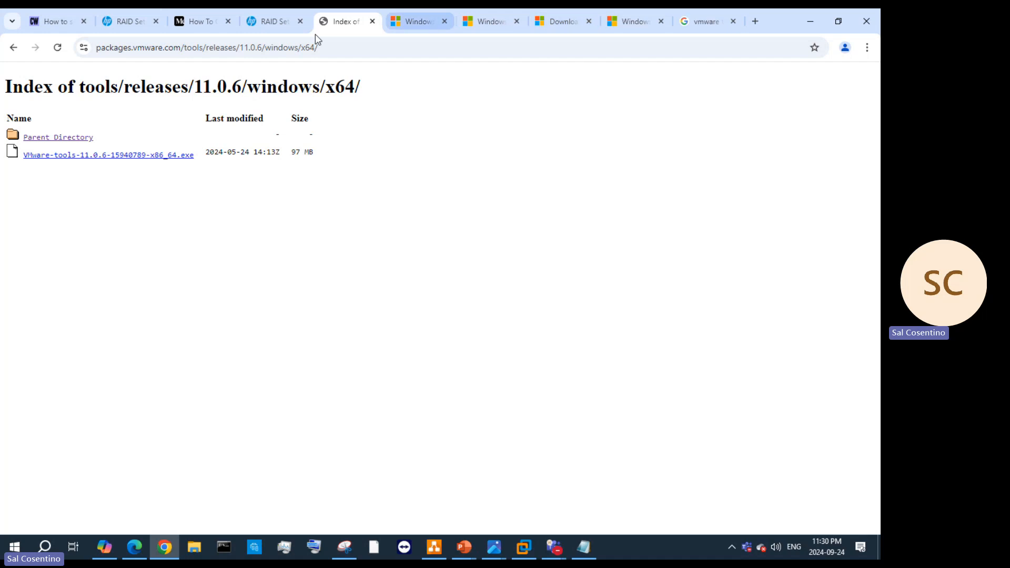
left_click(810, 21)
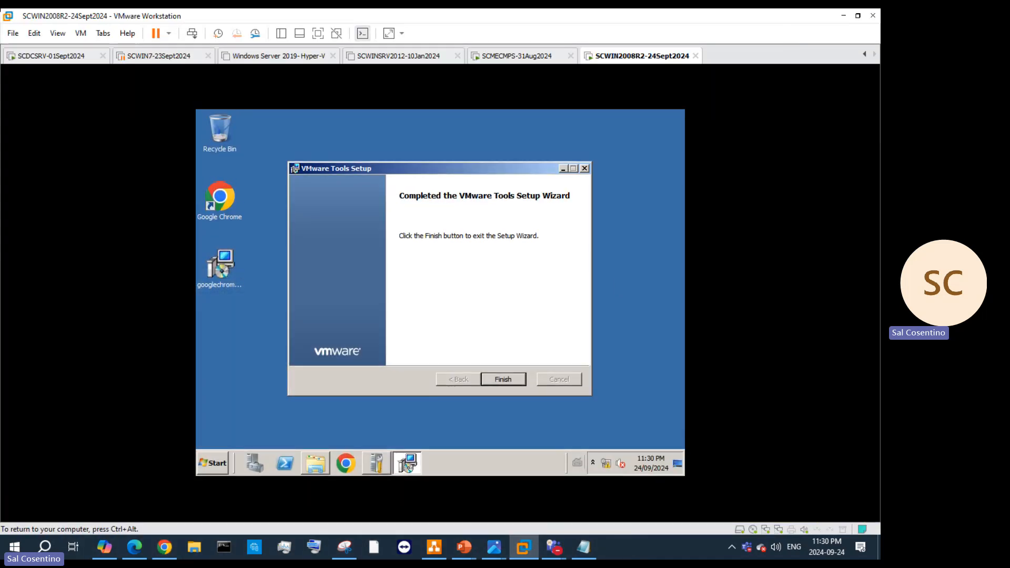
left_click(138, 549)
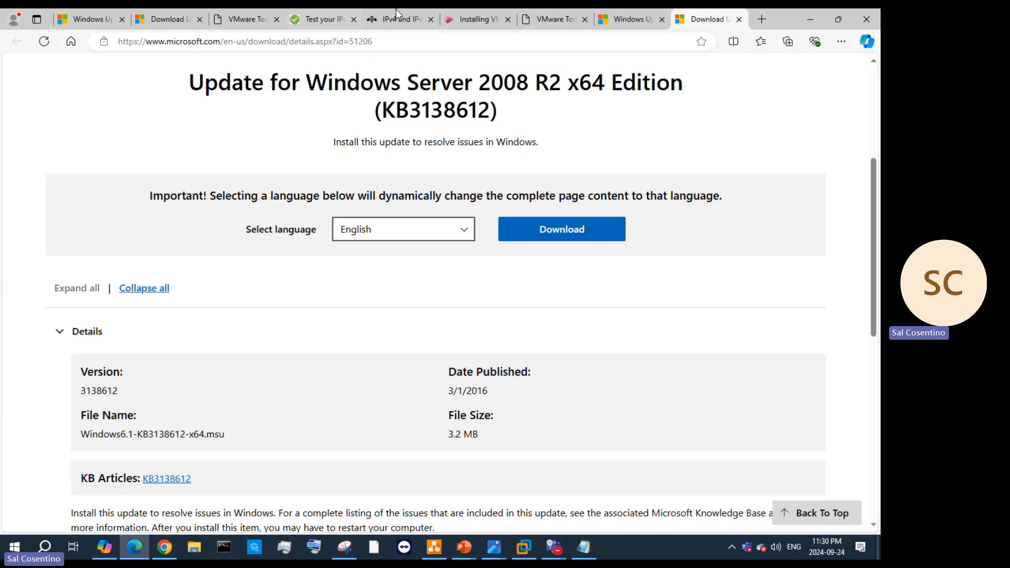
left_click(482, 21)
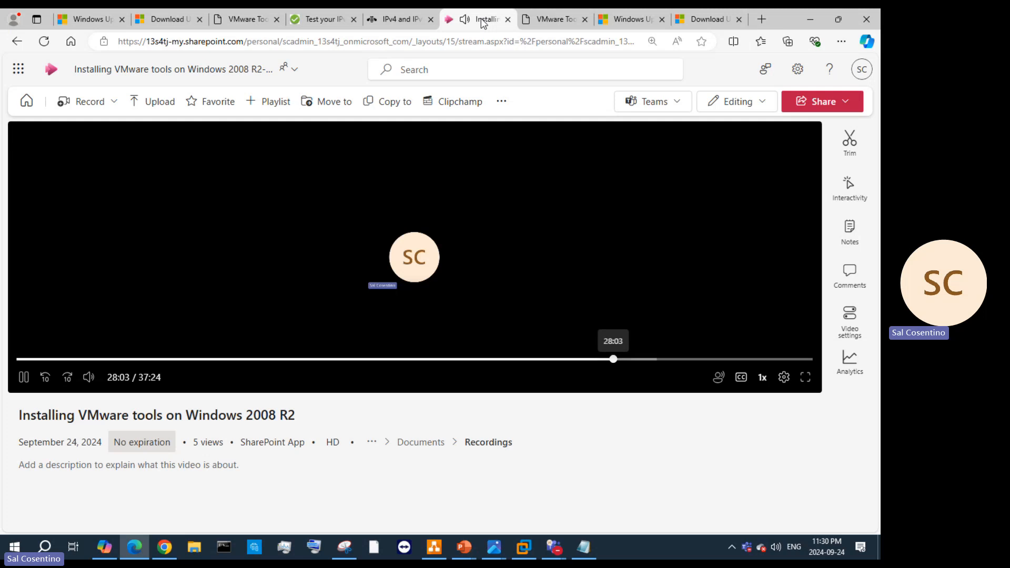
left_click(526, 21)
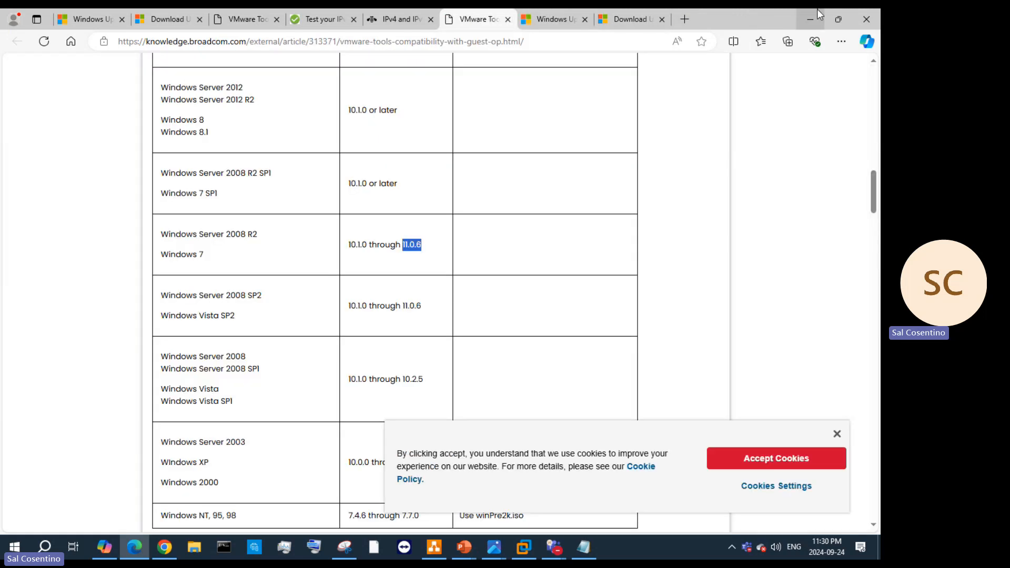
- Return to the virtual machine, finish the VMware Tools setup wizard and view the About VMware Tools information
left_click(812, 19)
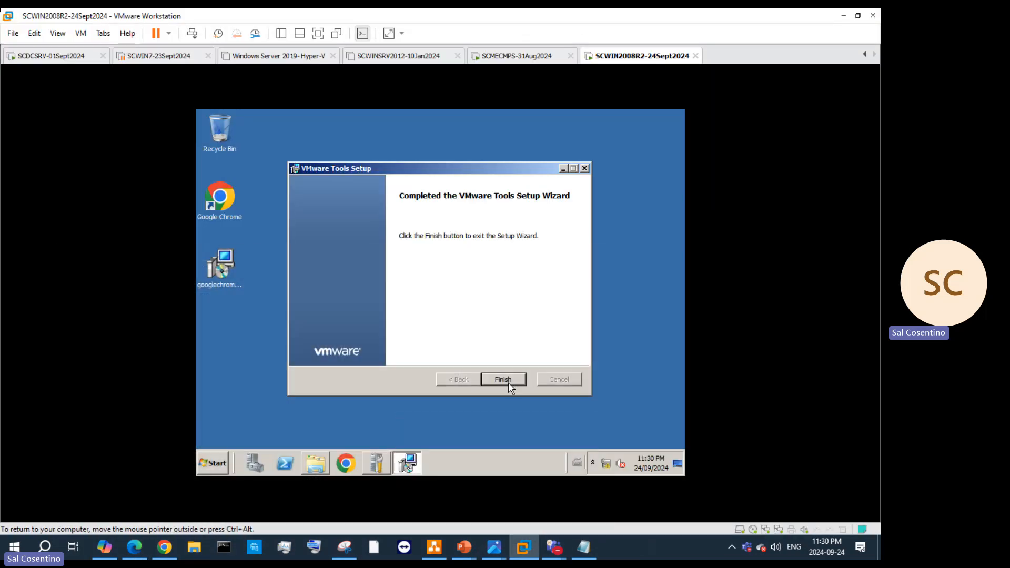
left_click(509, 383)
left_click(592, 463)
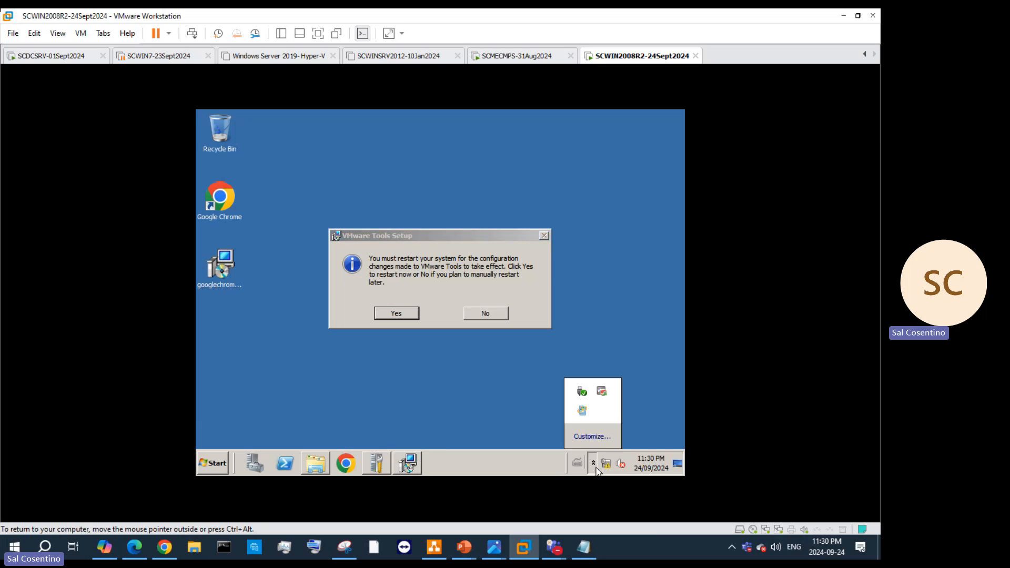
double_click(600, 393)
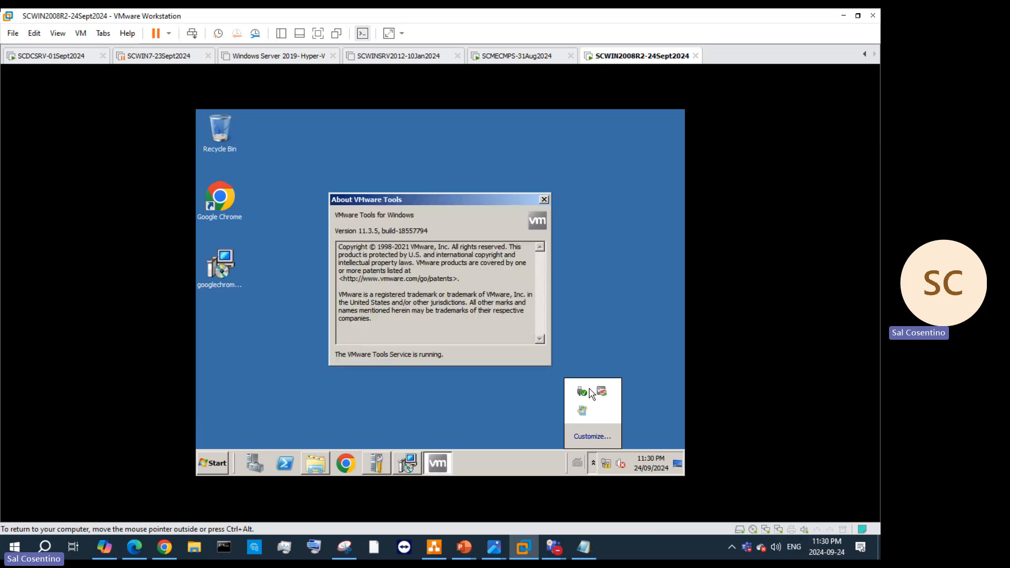
left_click(545, 200)
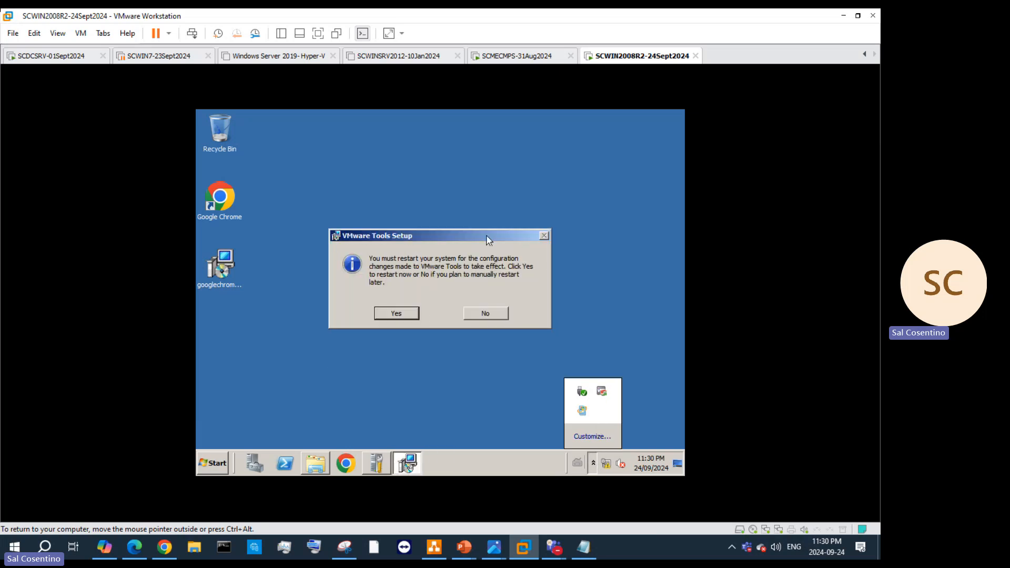
- Restart the guest to apply the VMware Tools changes and power off the virtual machine during its network boot
left_click(402, 314)
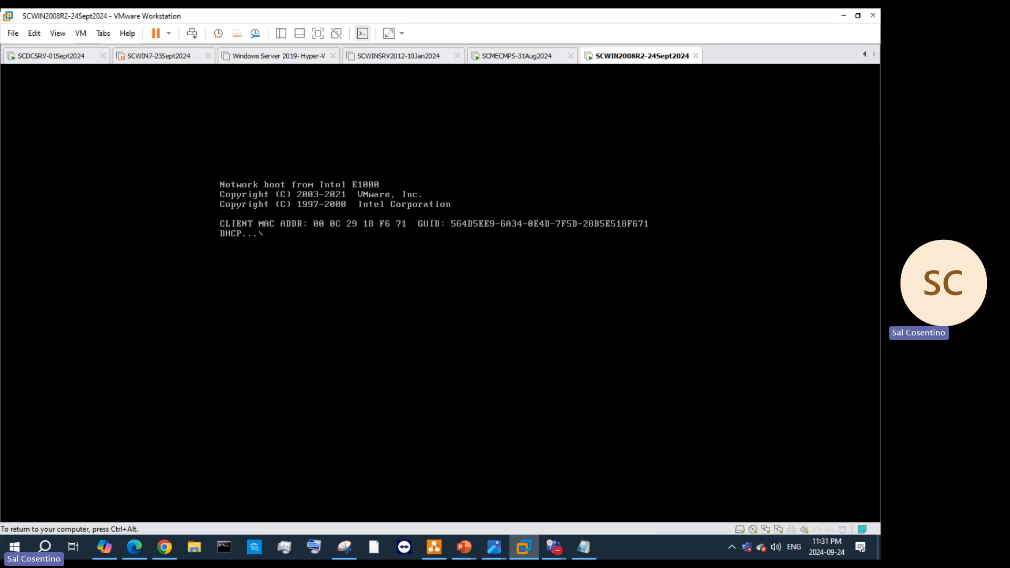
key("ctrl+alt")
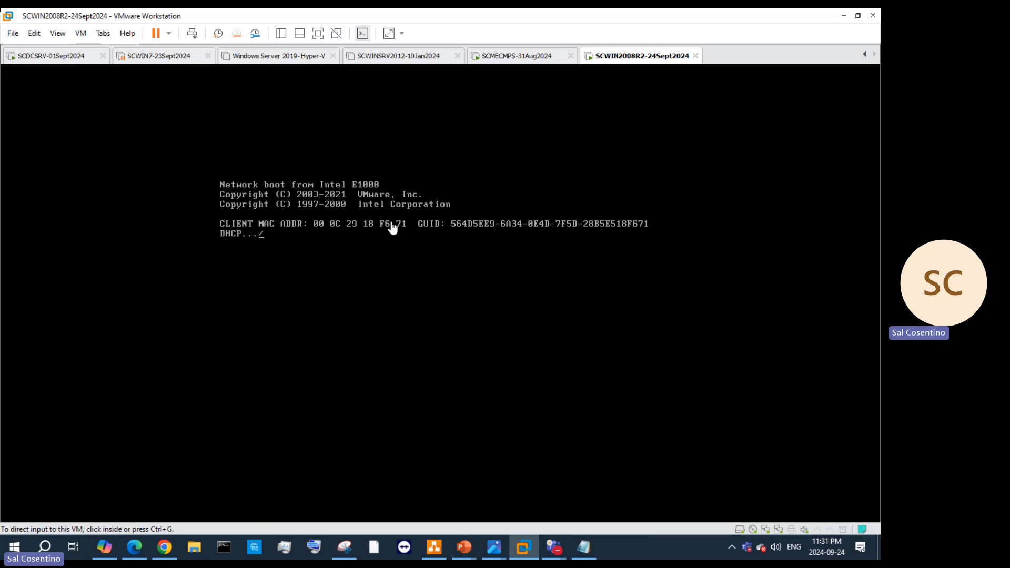
right_click(632, 62)
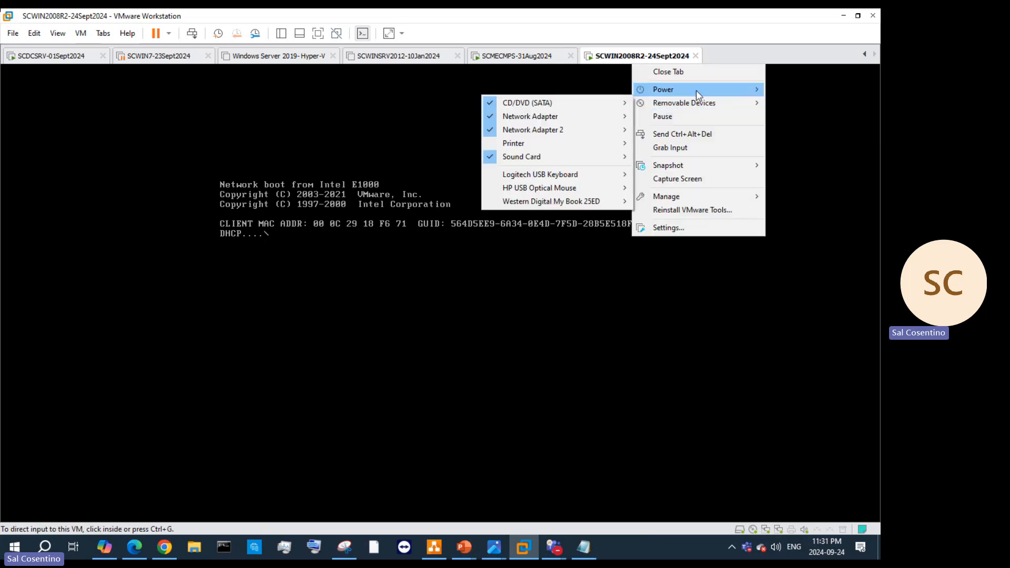
mouse_move(695, 90)
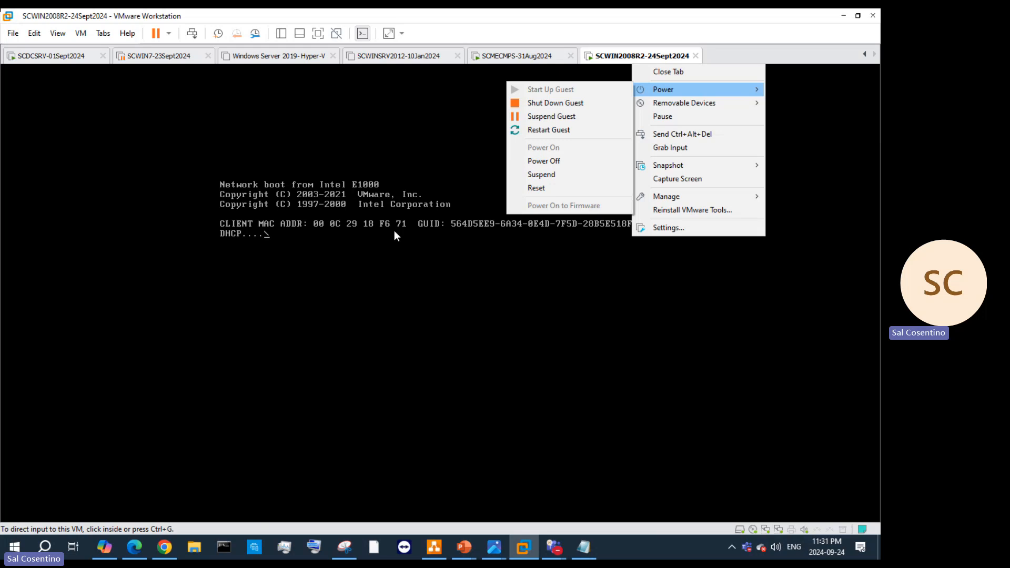
left_click(337, 229)
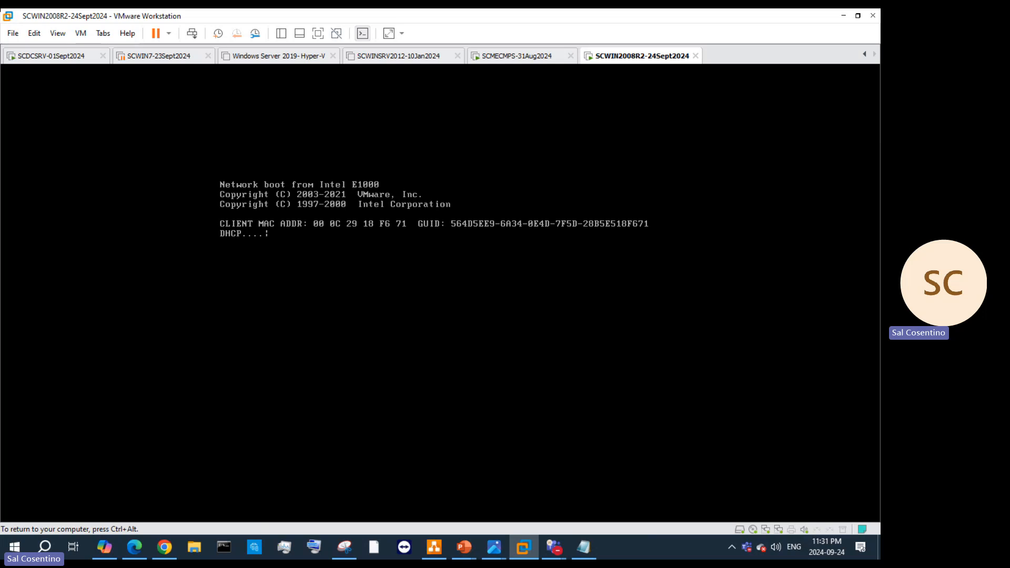
key("ctrl+alt")
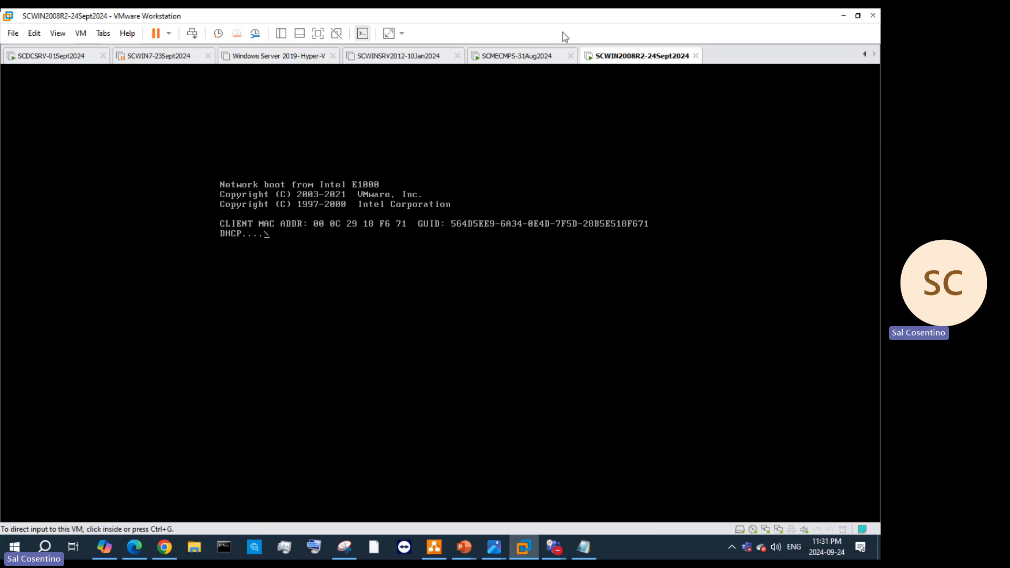
right_click(635, 59)
mouse_move(665, 85)
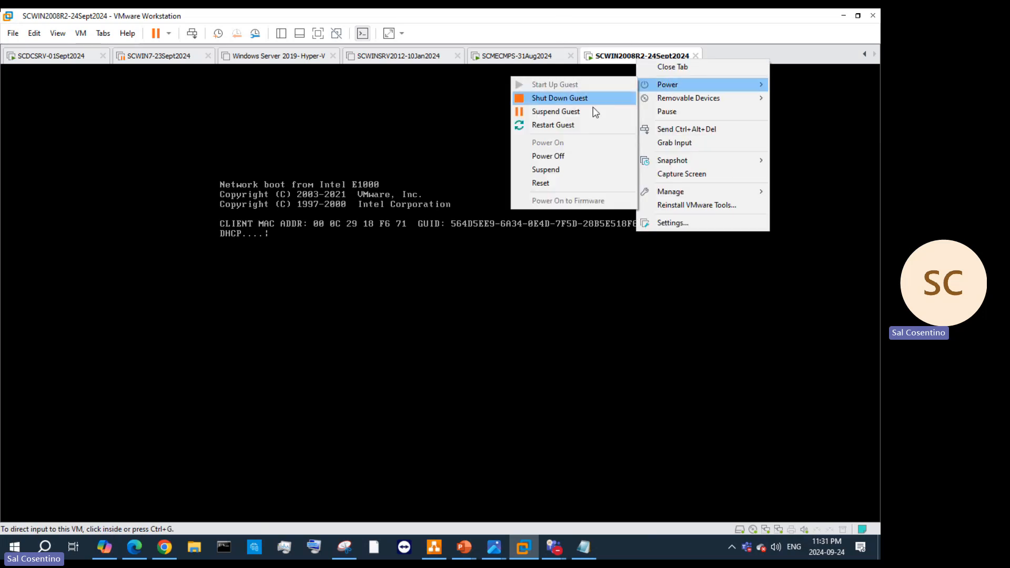
left_click(574, 152)
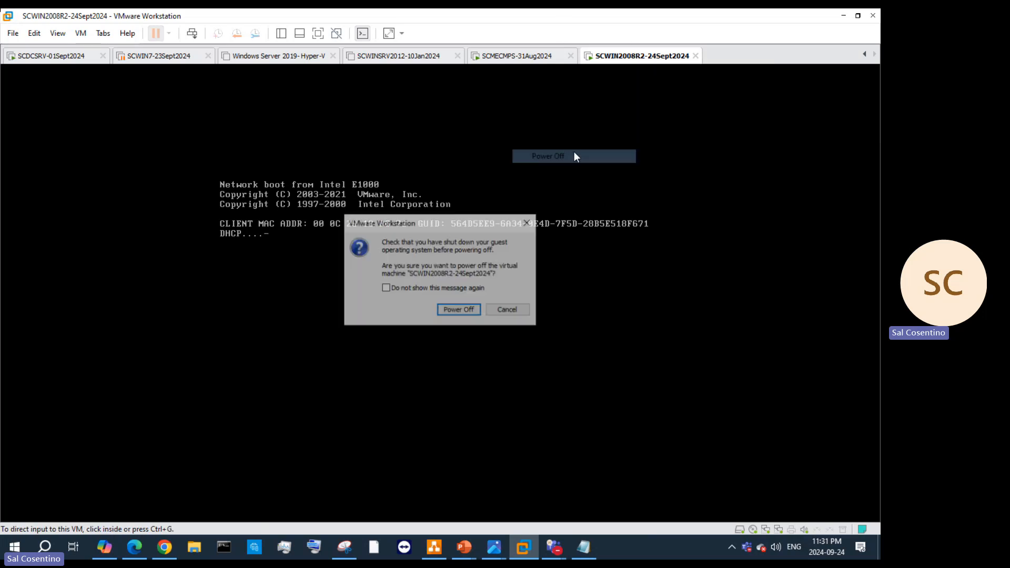
left_click(458, 311)
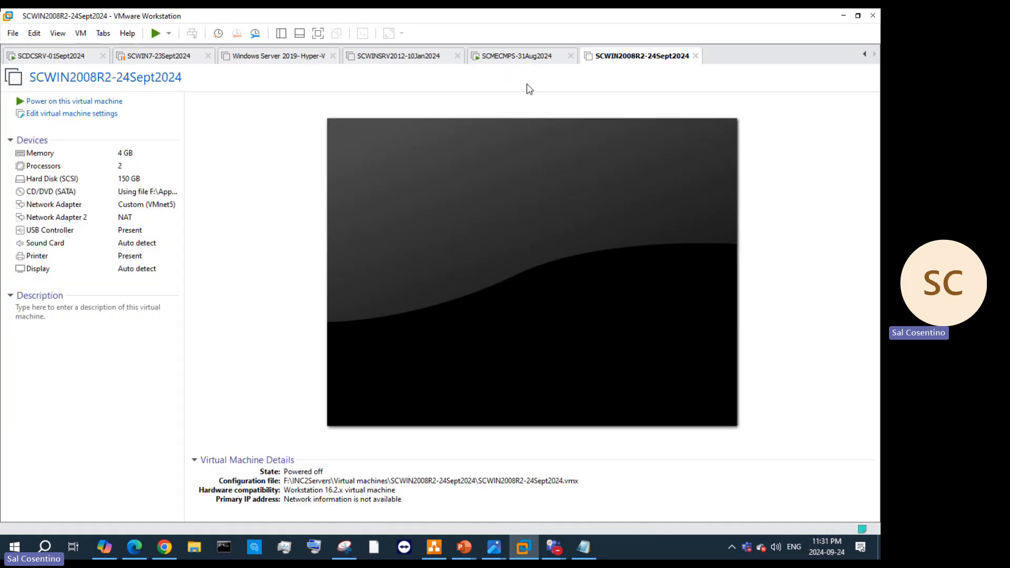
- Power the SCWIN2008R2-24Sept2024 virtual machine on to firmware and open the BIOS boot order
right_click(671, 57)
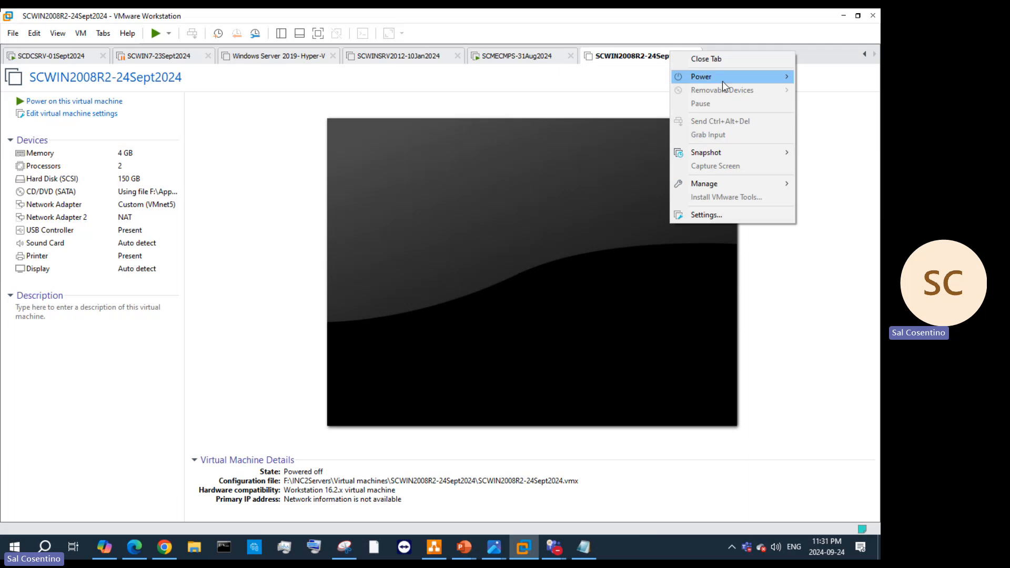
mouse_move(702, 77)
left_click(579, 192)
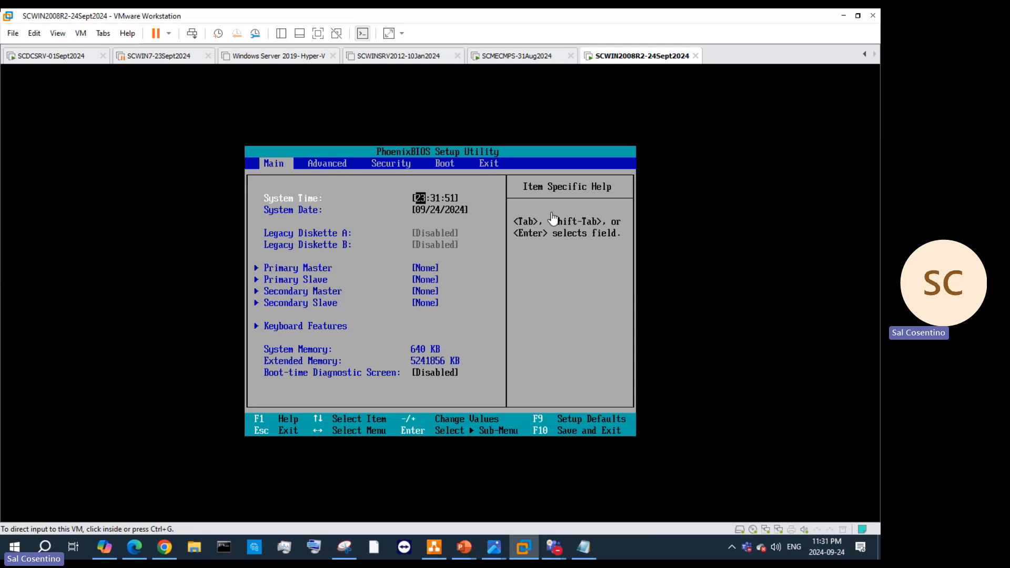
left_click(573, 285)
key("Right")
key("Right")
key("Right")
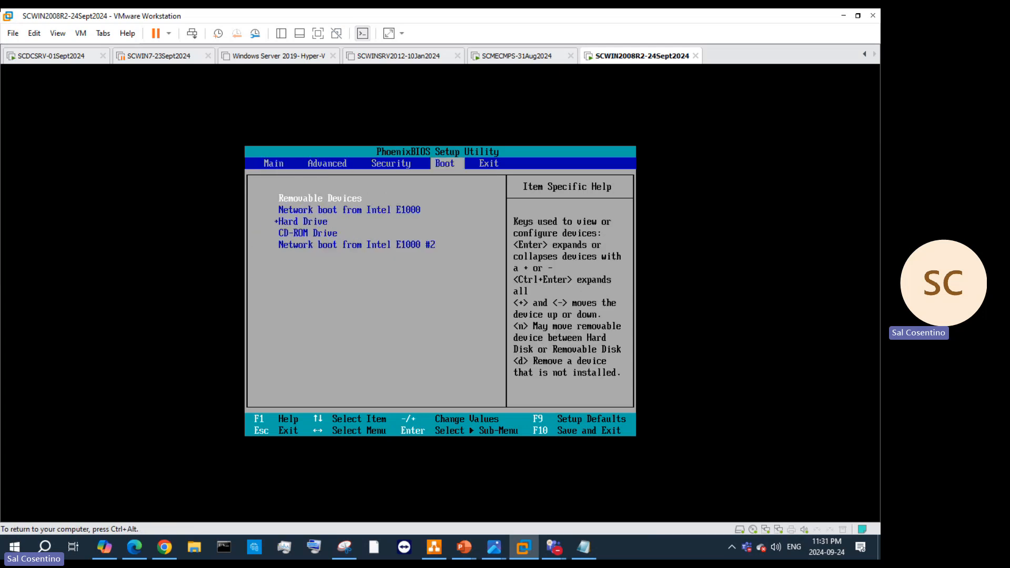
- Move "Network boot from Intel E1000" directly below the CD-ROM Drive in the boot order, then save the configuration and exit
key("Down")
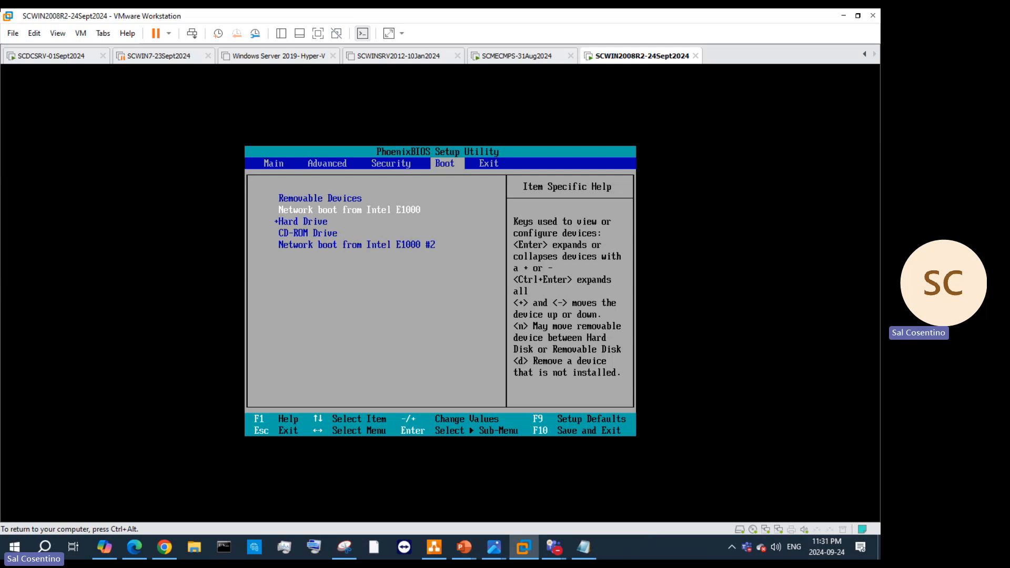
key("plus")
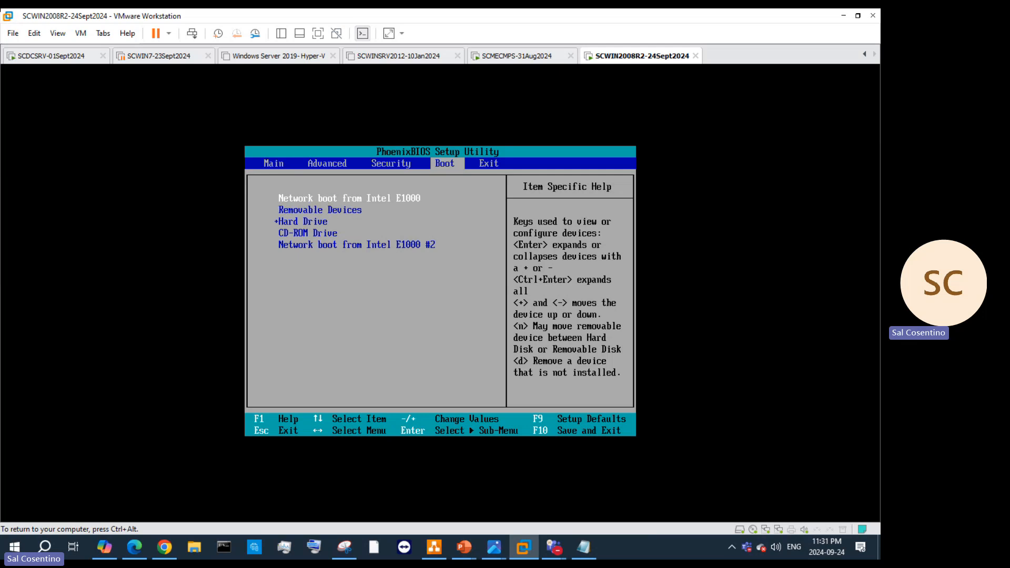
key("minus")
key("minus")
key("minus")
key("minus")
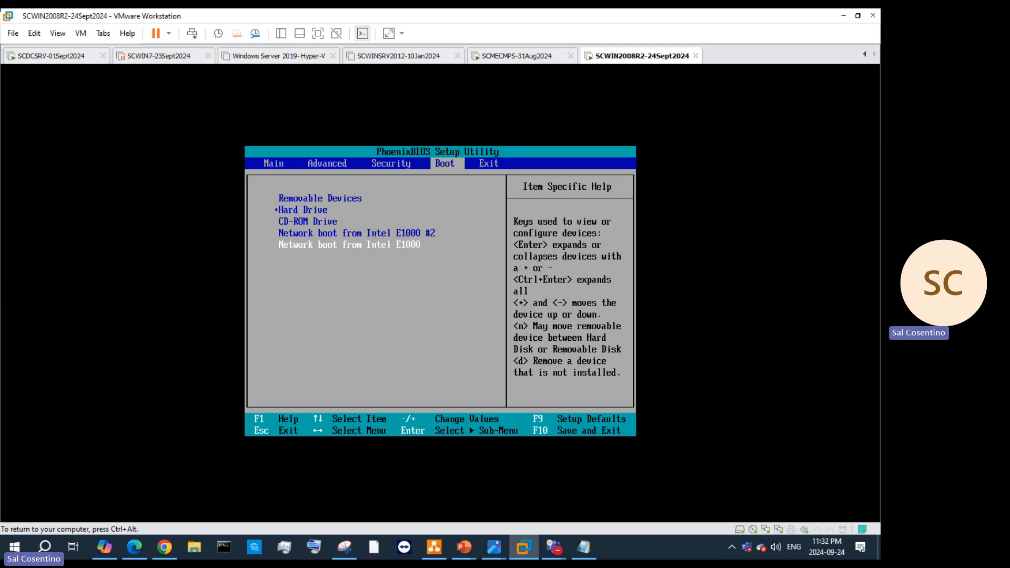
key("plus")
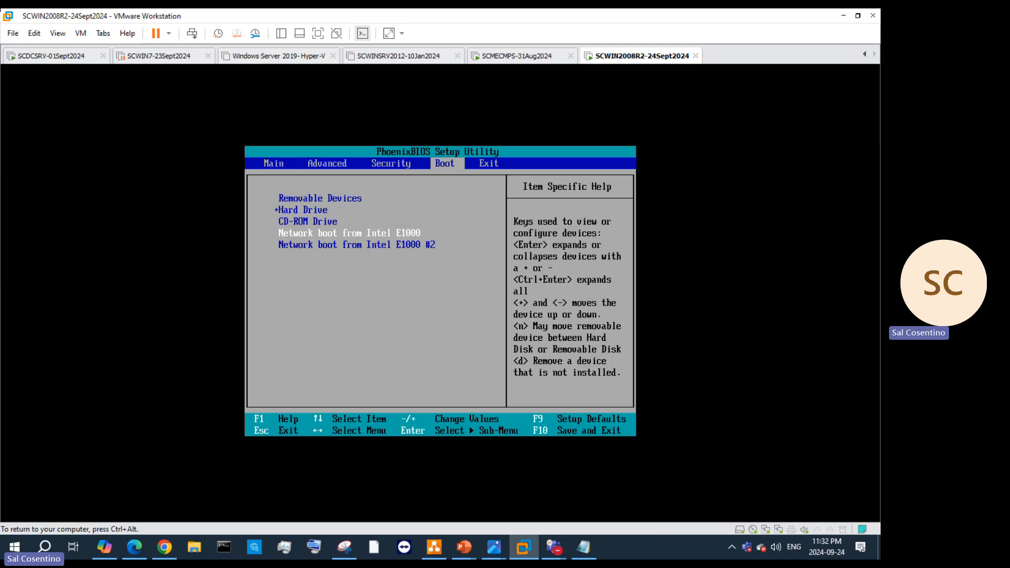
key("F10")
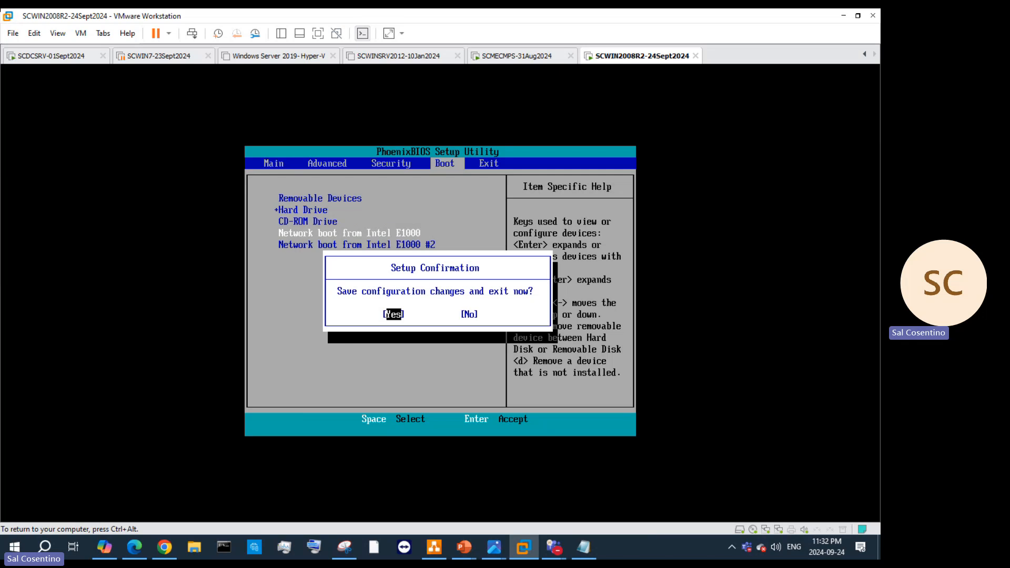
key("Return")
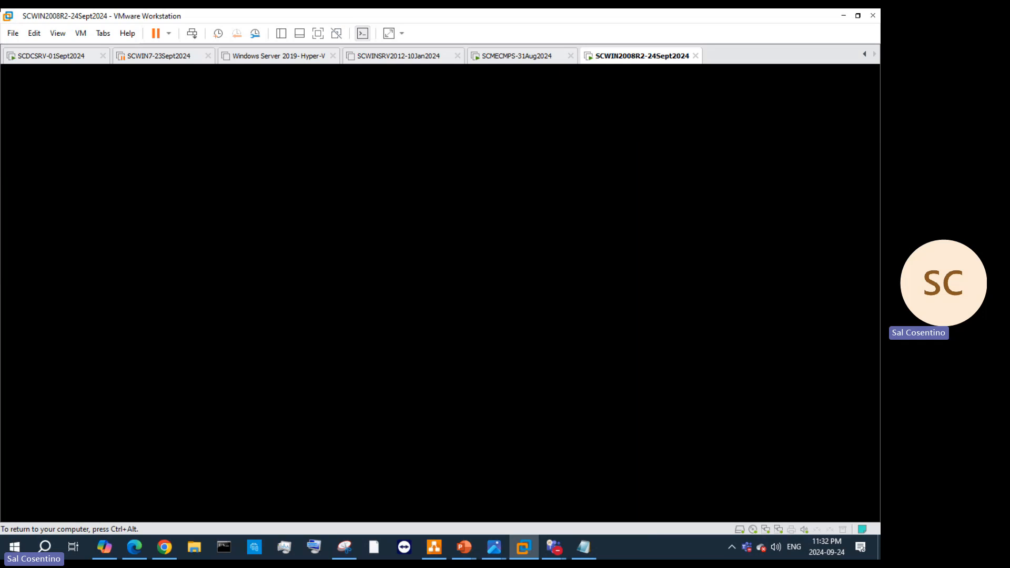
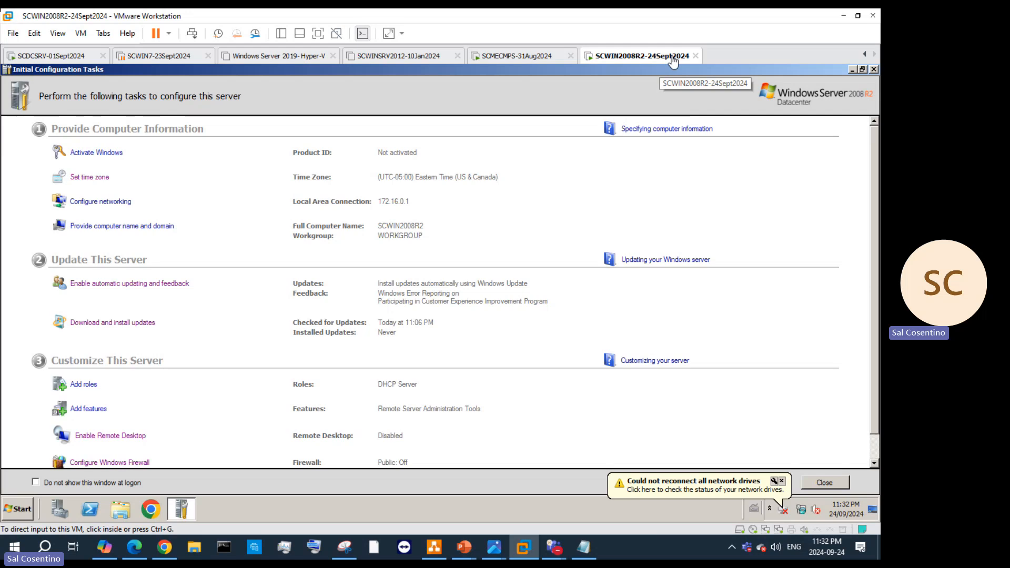
- Show the hidden notification icons in the guest and the available options for VMware Tools
left_click(788, 509)
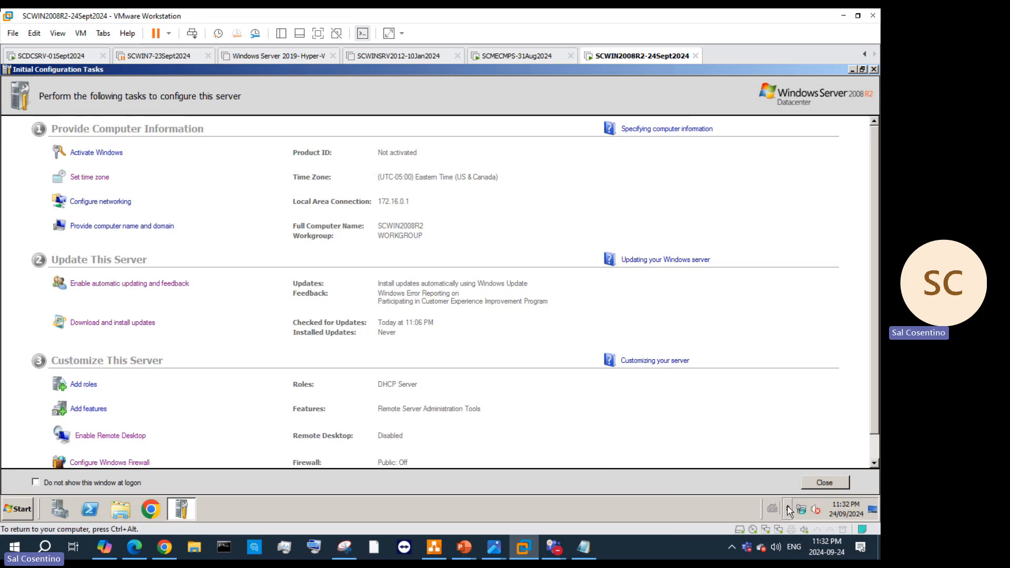
left_click(788, 509)
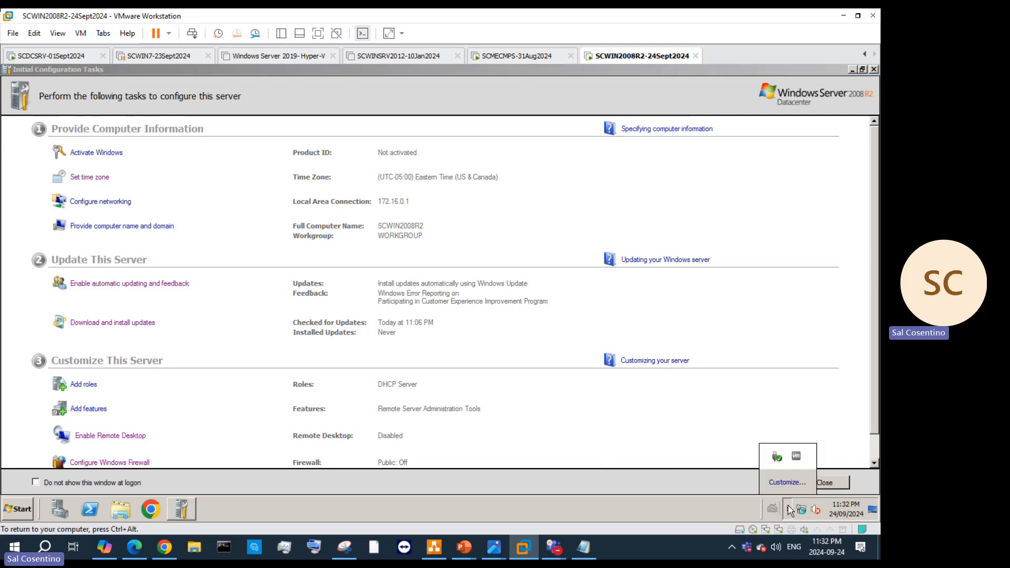
right_click(799, 460)
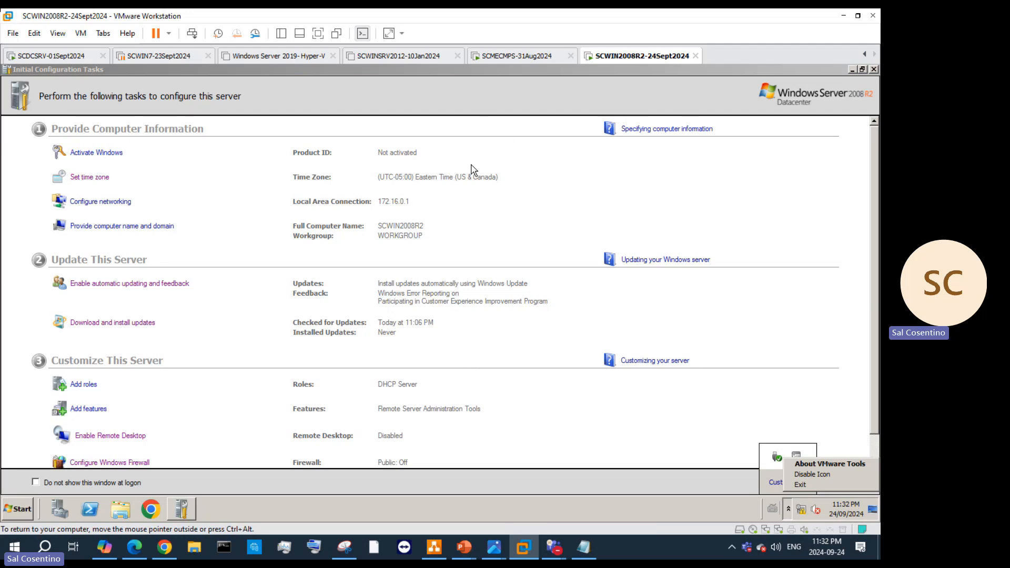
- Minimize the Initial Configuration Tasks window and run ipconfig in a Command Prompt on the guest
left_click(850, 71)
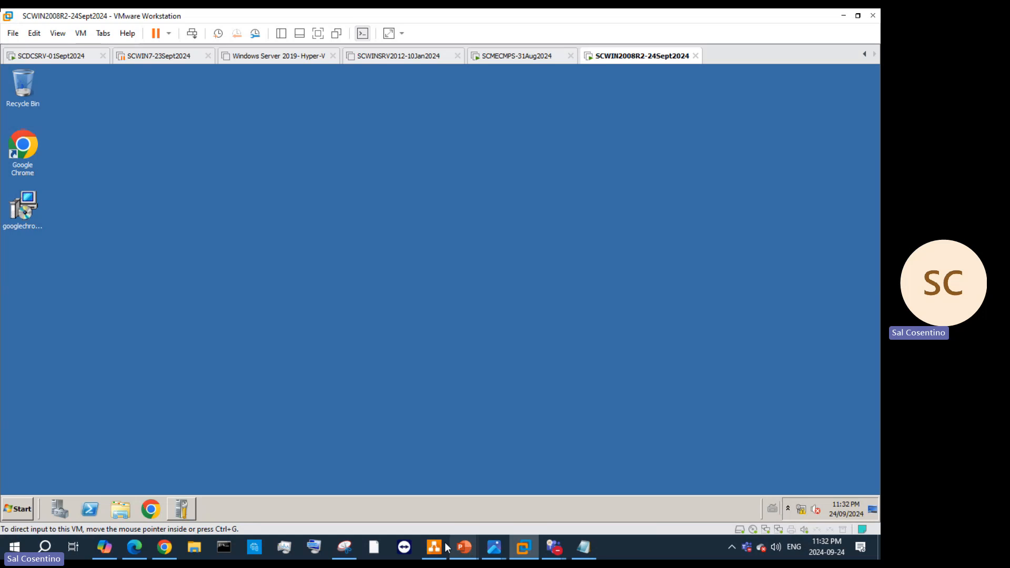
left_click(24, 509)
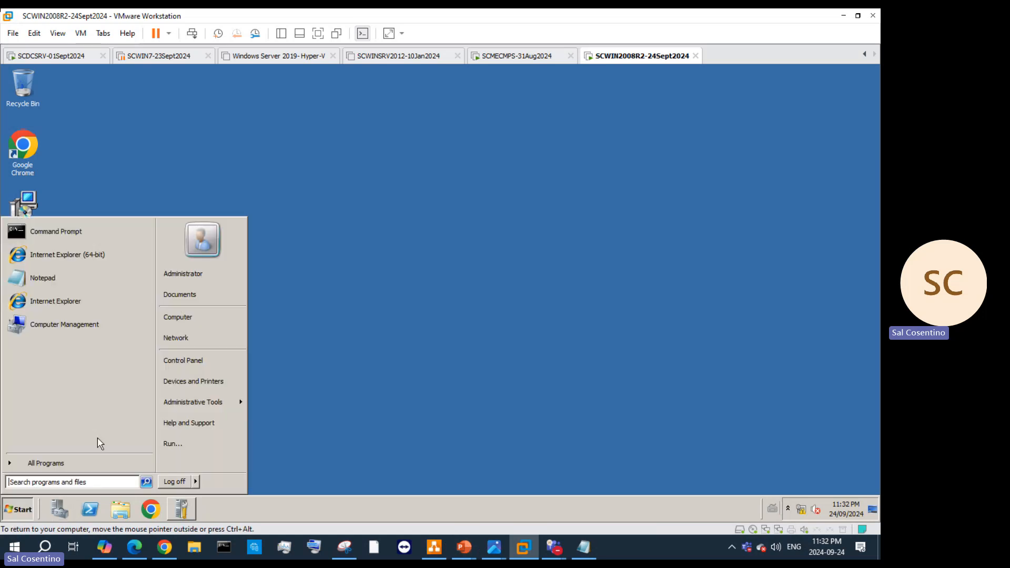
left_click(122, 233)
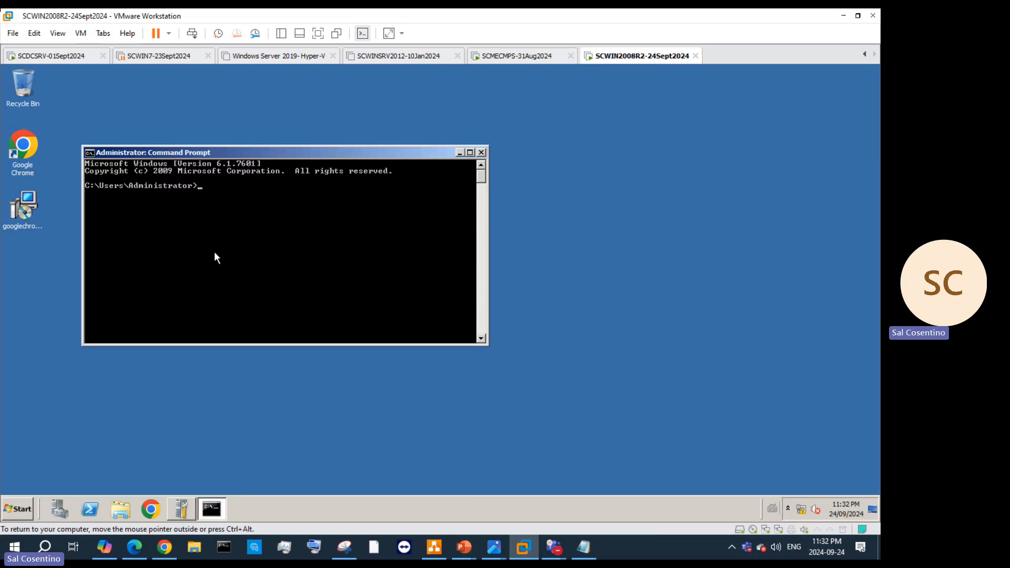
type("ipcocnifg")
key("BackSpace")
key("BackSpace")
key("BackSpace")
key("BackSpace")
key("BackSpace")
type("ig")
key("BackSpace")
type("g")
key("Return")
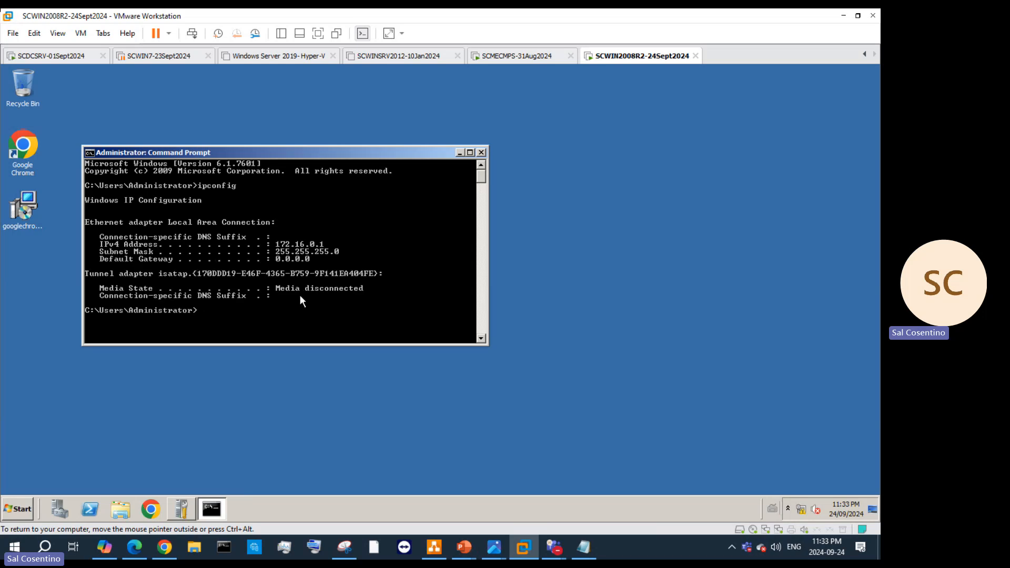
- Run ipconfig with the /all option and review the guest's detailed adapter configuration
key("Up")
type("/all")
key("Return")
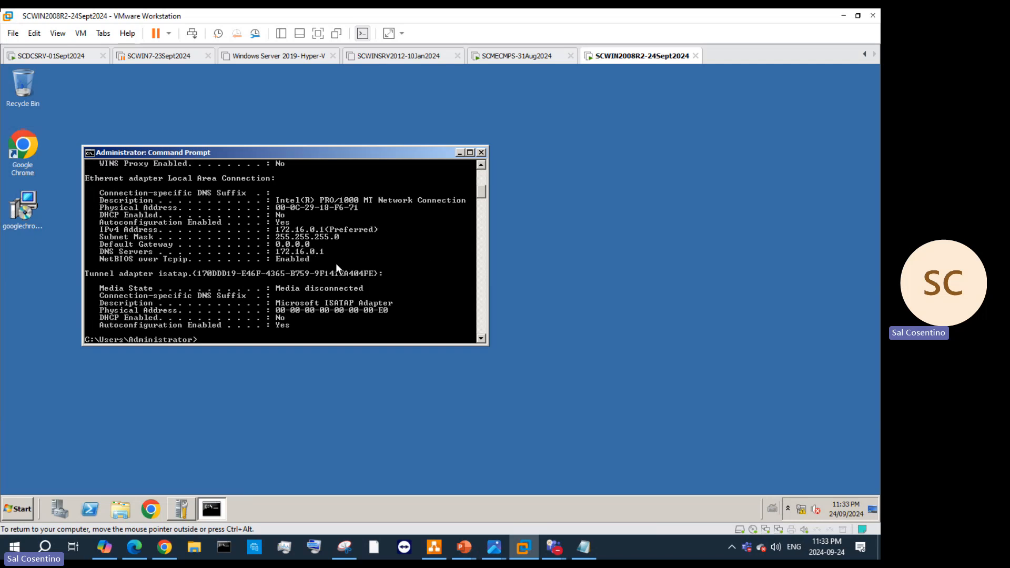
scroll(340, 268, "down", 6)
scroll(339, 268, "up", 7)
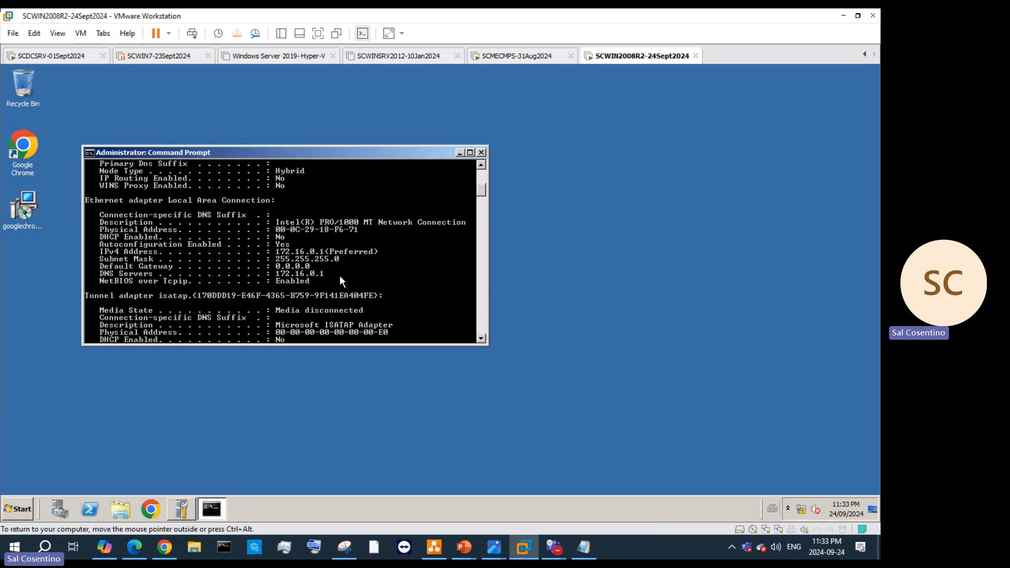
scroll(339, 276, "up", 4)
scroll(339, 276, "down", 4)
scroll(173, 257, "down", 3)
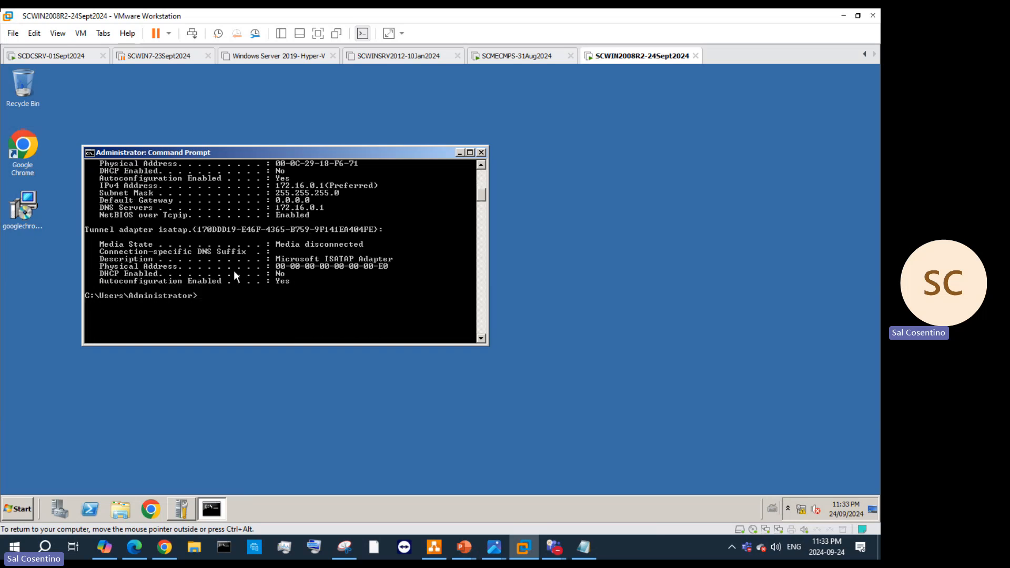
scroll(442, 210, "up", 4)
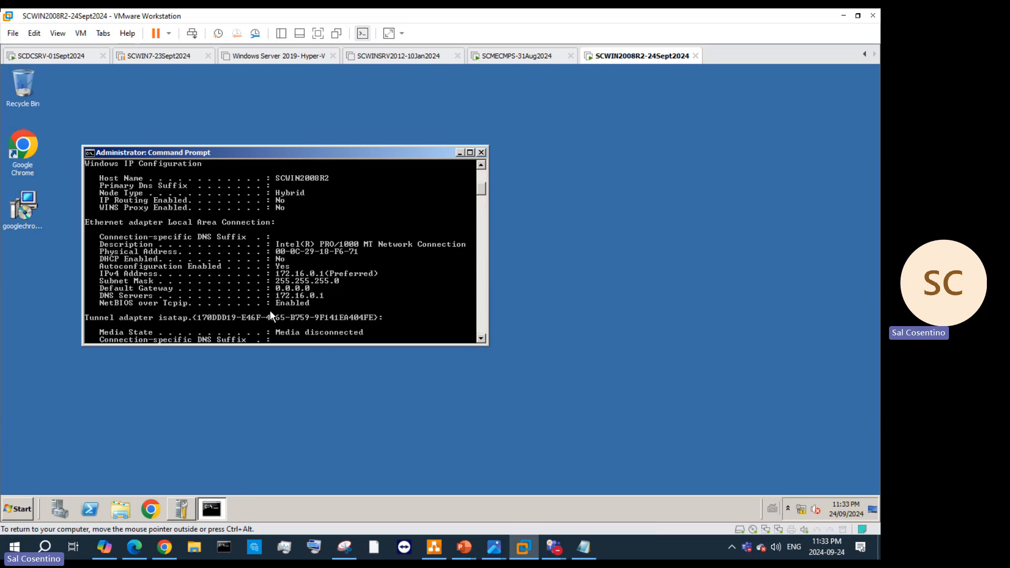
scroll(340, 308, "down", 4)
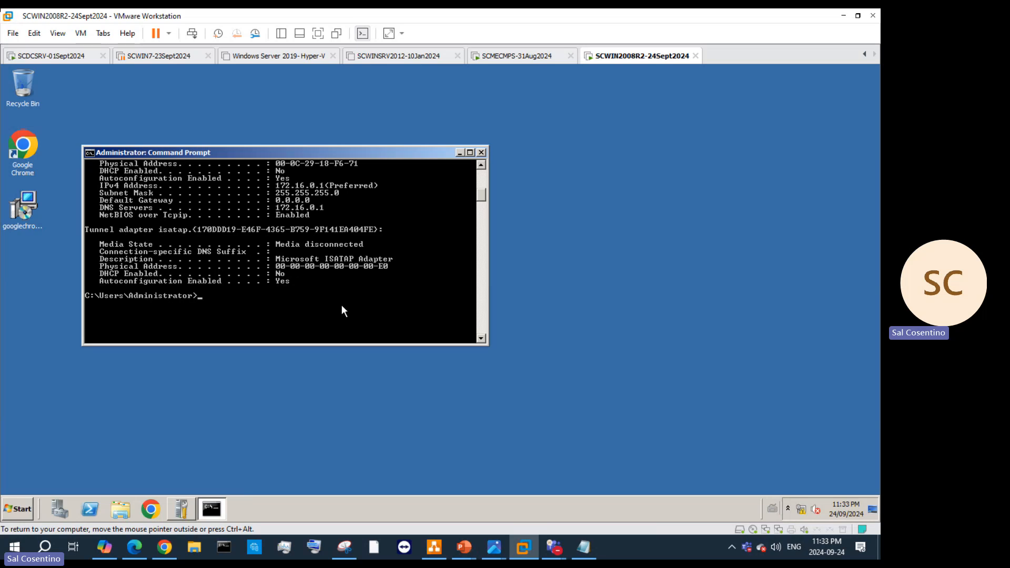
- Look up the guest's hostname in the Command Prompt and ping SCWIN2008R2
type("hostname")
key("Return")
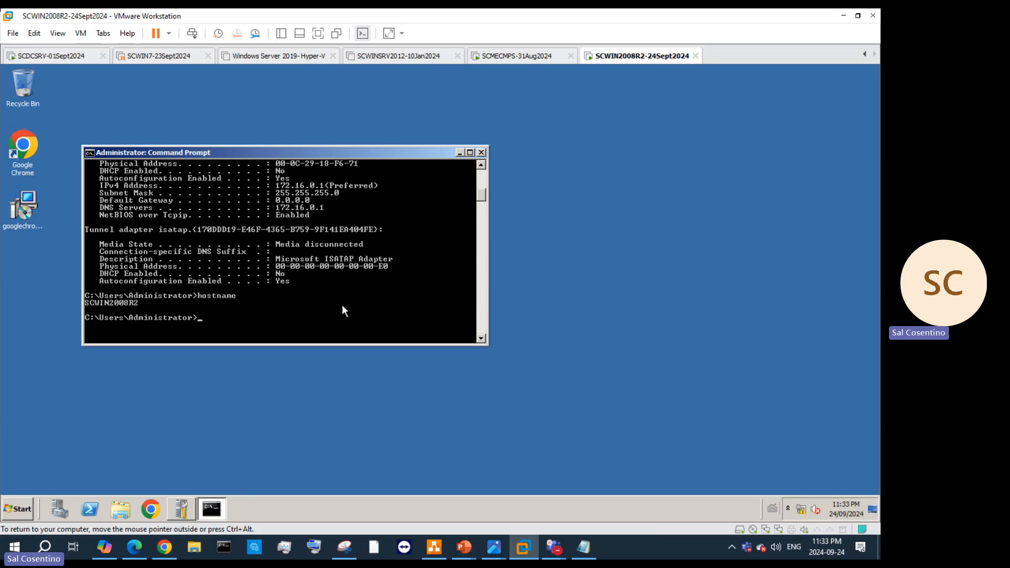
type("ping SCWIN2998R2")
key("Left")
key("Left")
key("BackSpace")
key("BackSpace")
key("BackSpace")
type("008")
key("Return")
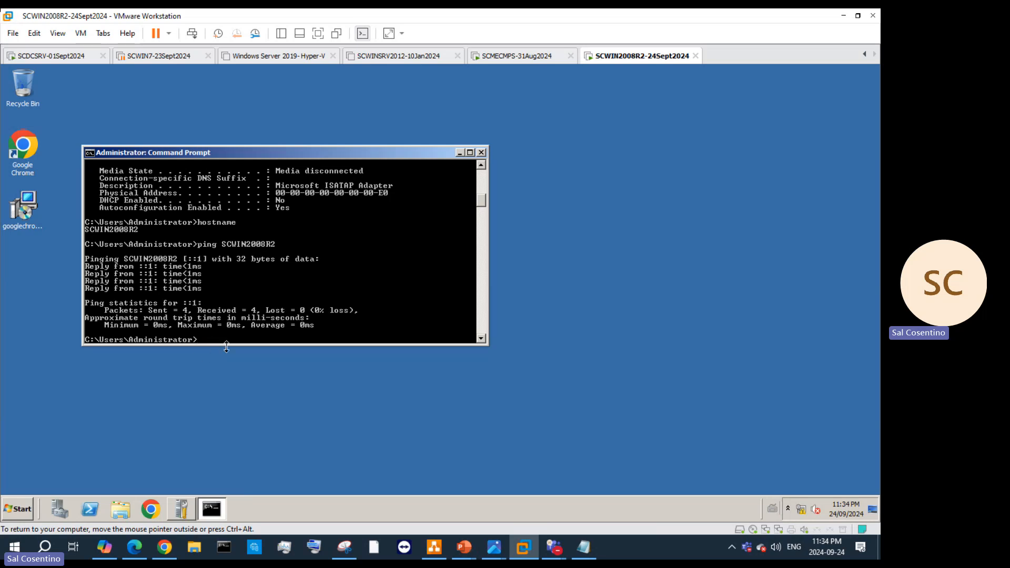
- Run route print and review the guest's interface list, IPv4 and IPv6 route tables and persistent routes
type("route print")
key("Return")
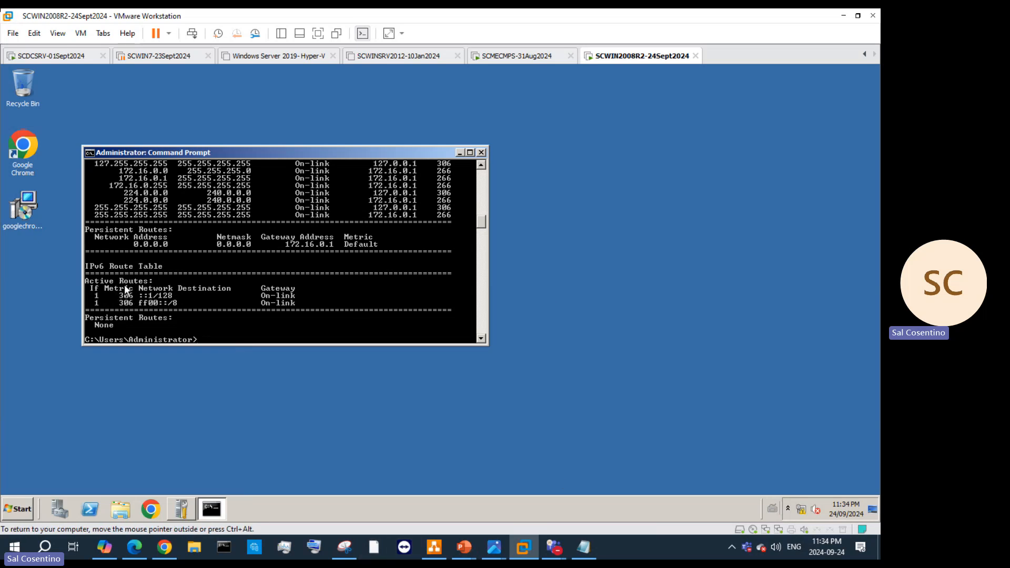
scroll(352, 289, "up", 4)
scroll(362, 297, "up", 3)
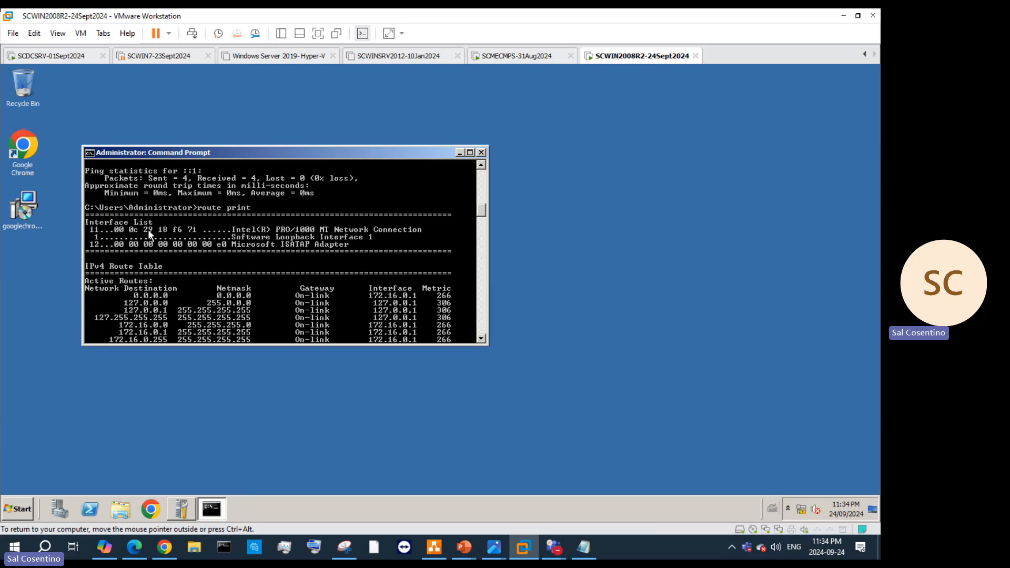
scroll(323, 259, "down", 3)
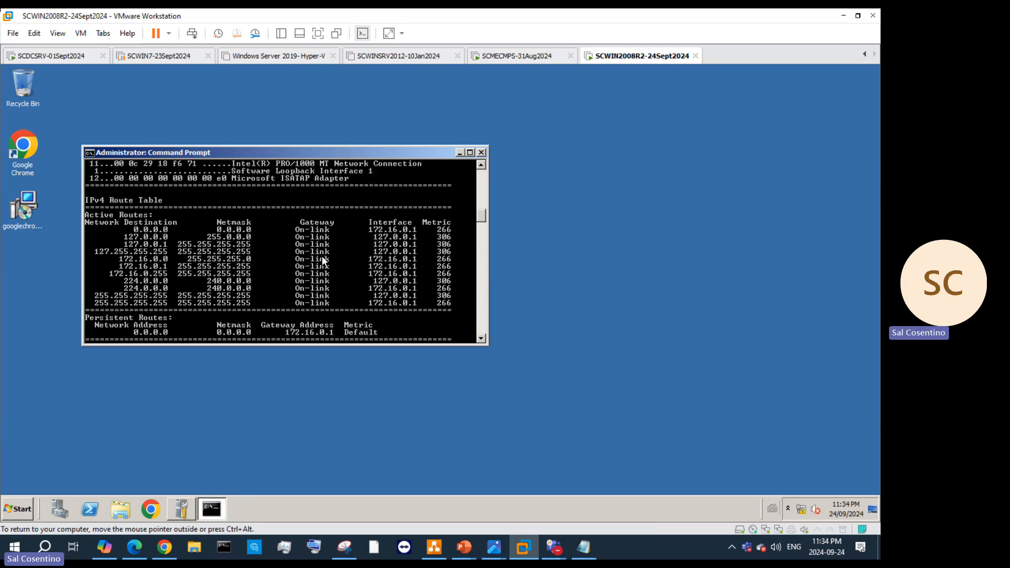
scroll(153, 237, "down", 2)
scroll(153, 233, "up", 3)
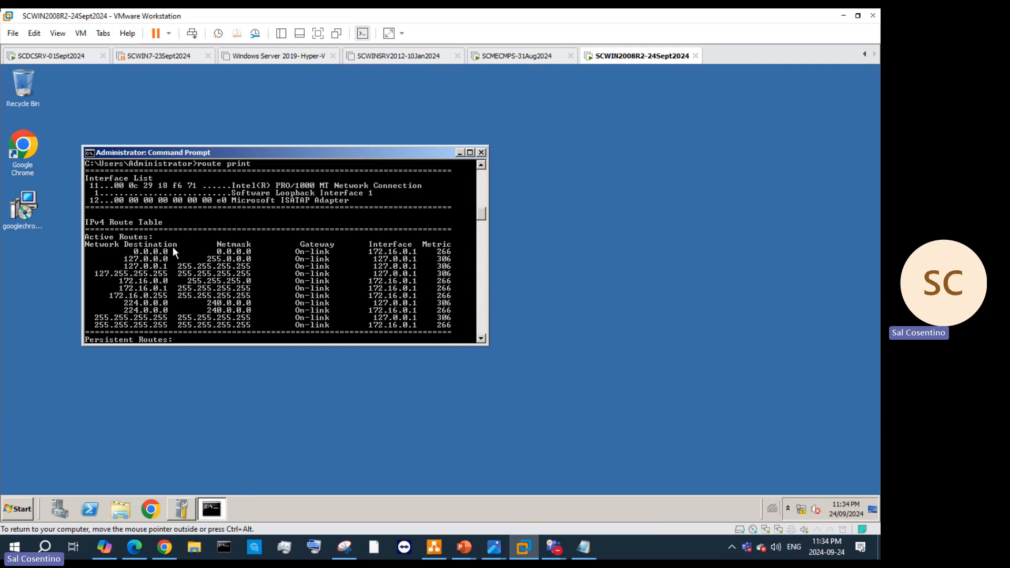
scroll(177, 250, "down", 1)
scroll(178, 251, "down", 4)
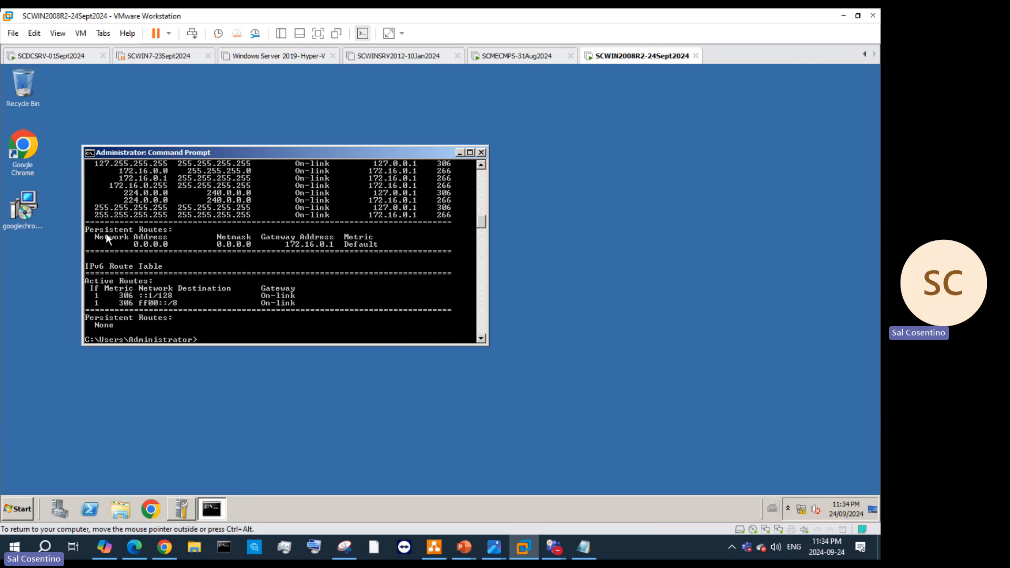
scroll(253, 268, "down", 2)
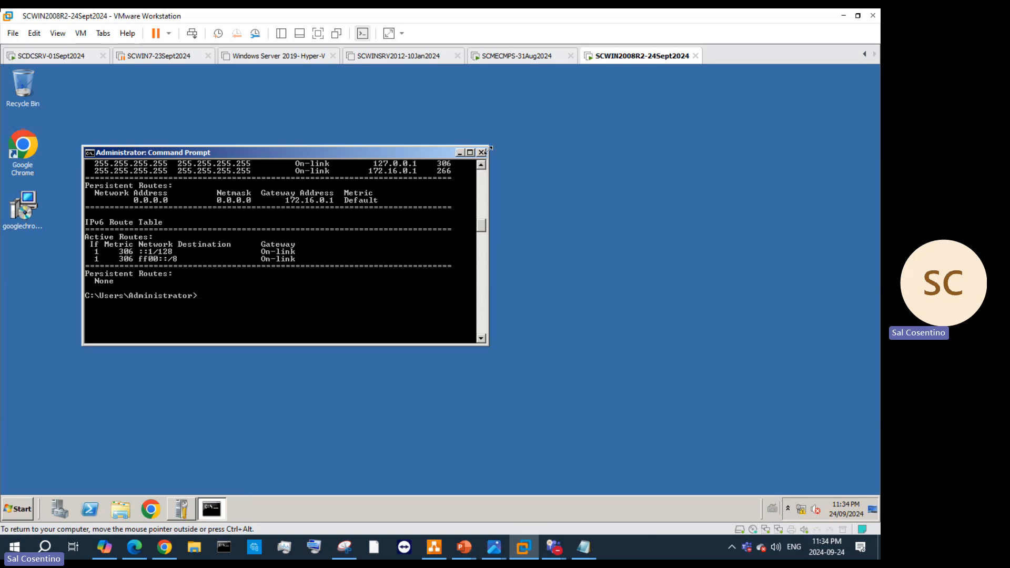
- Run nslookup to check the guest's default DNS server, then close the Command Prompt
key("Up")
key("Up")
key("Escape")
type("mslookup")
key("Return")
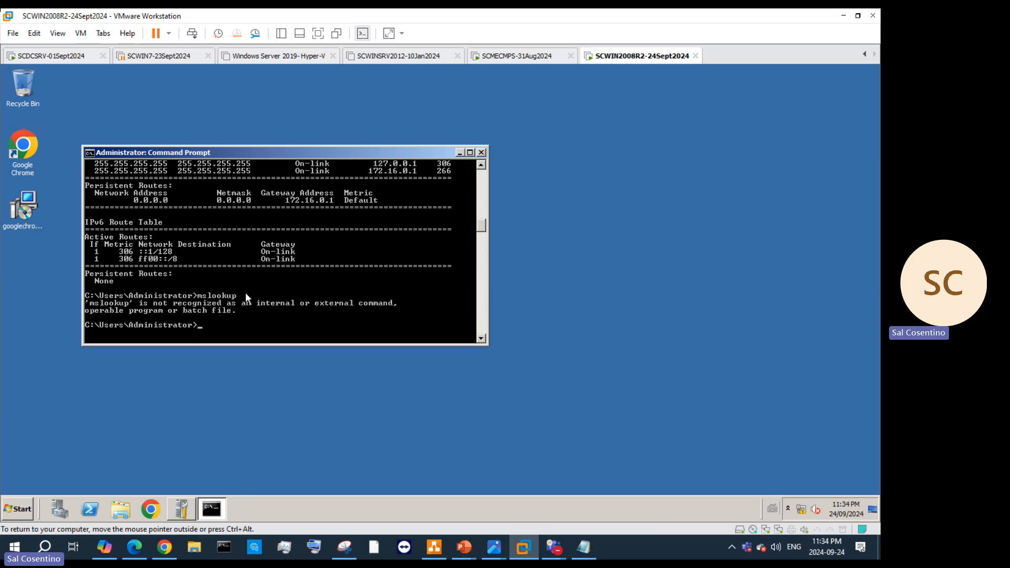
key("Up")
key("Left")
key("Left")
key("Left")
key("Left")
key("Left")
key("Left")
key("Left")
key("BackSpace")
type("n")
key("Return")
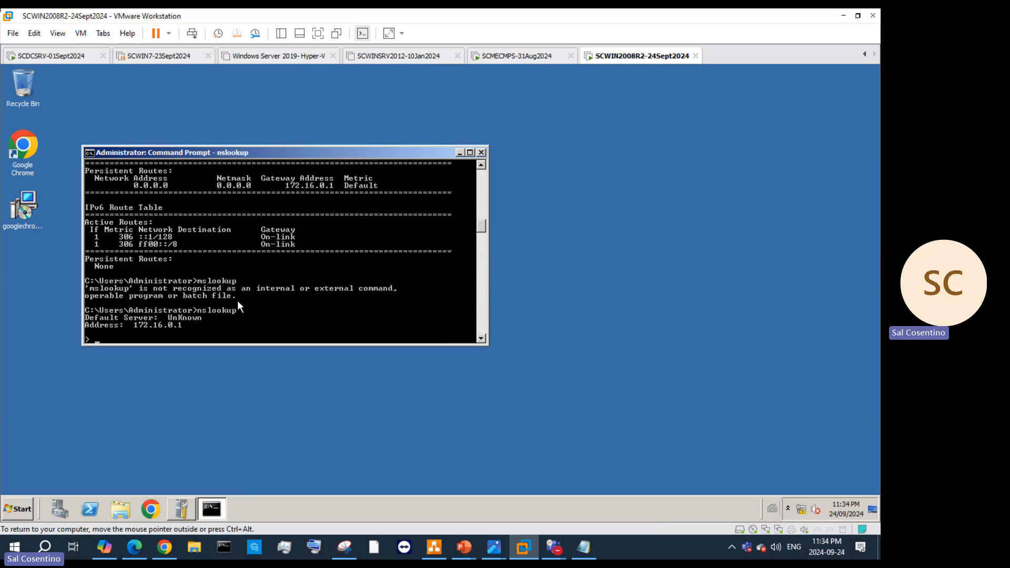
left_click(481, 152)
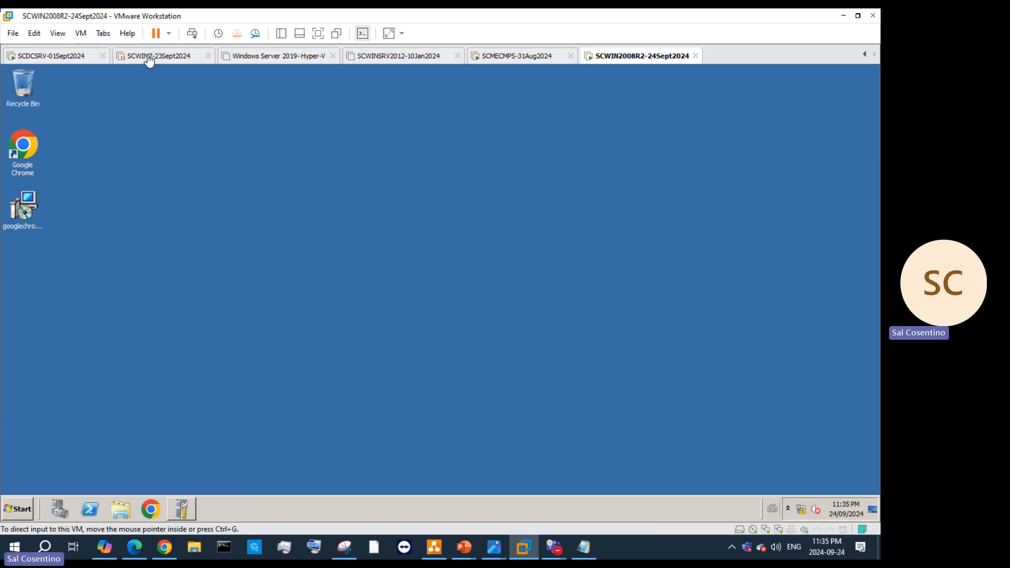
- Switch to the SCDCSRV-01Sept2024 virtual machine and minimize its Server Manager window
left_click(39, 55)
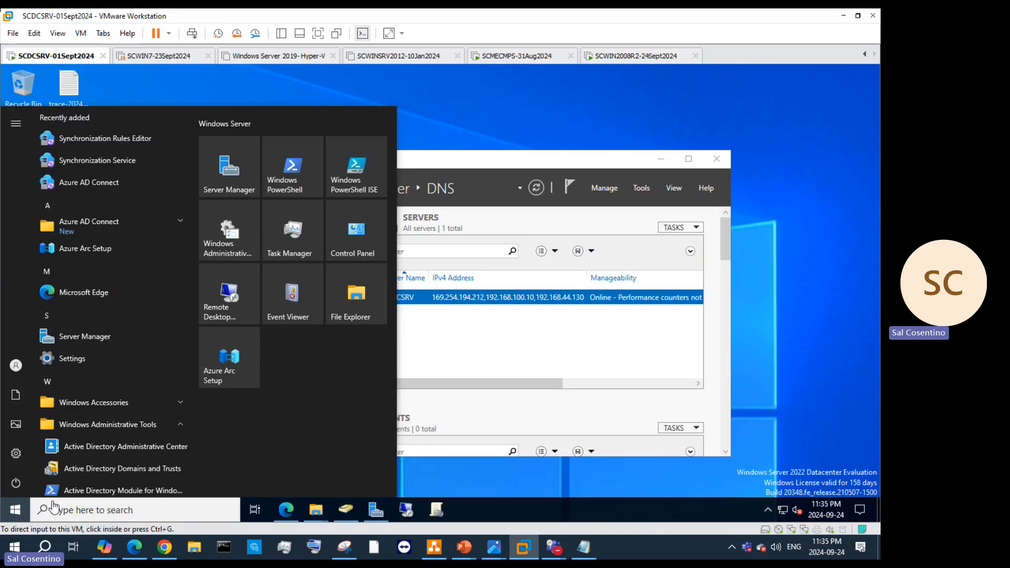
left_click(3, 515)
left_click(64, 509)
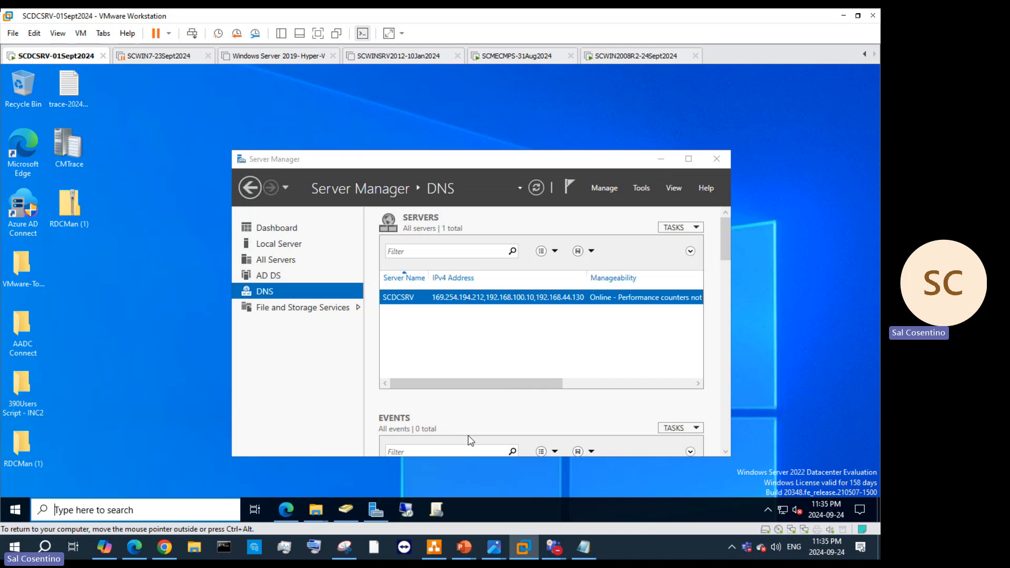
left_click(549, 58)
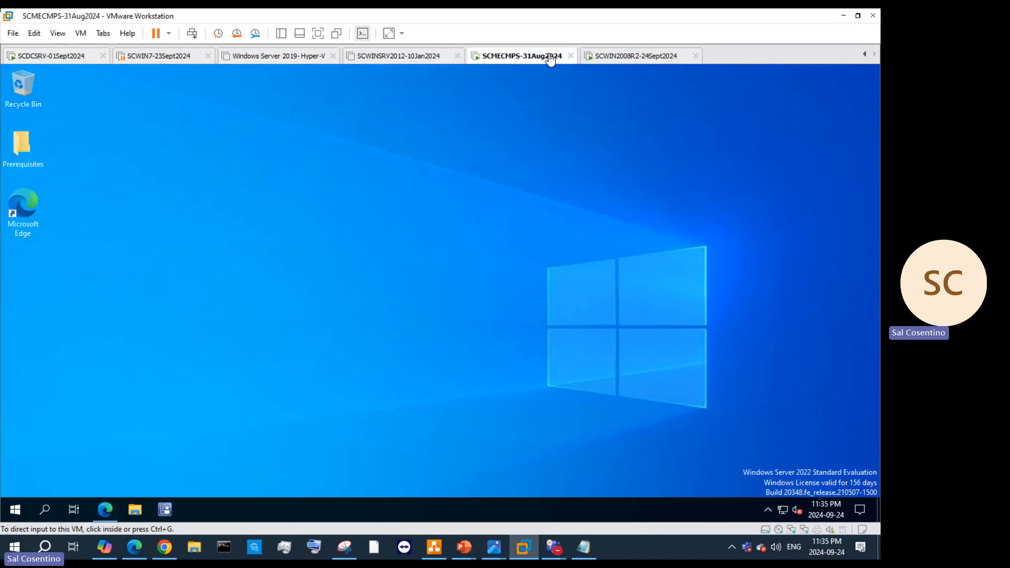
left_click(610, 55)
left_click(63, 58)
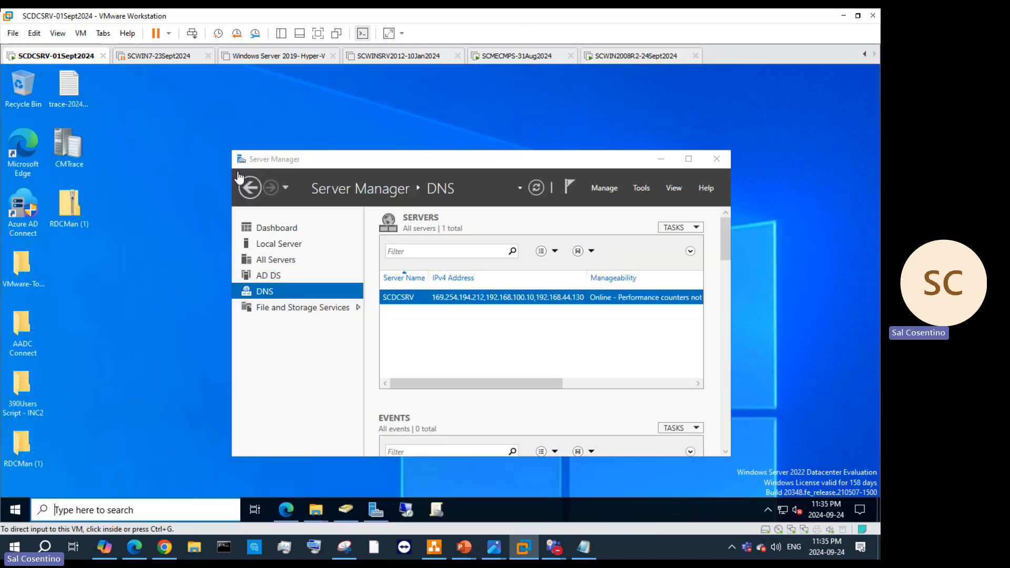
left_click(659, 160)
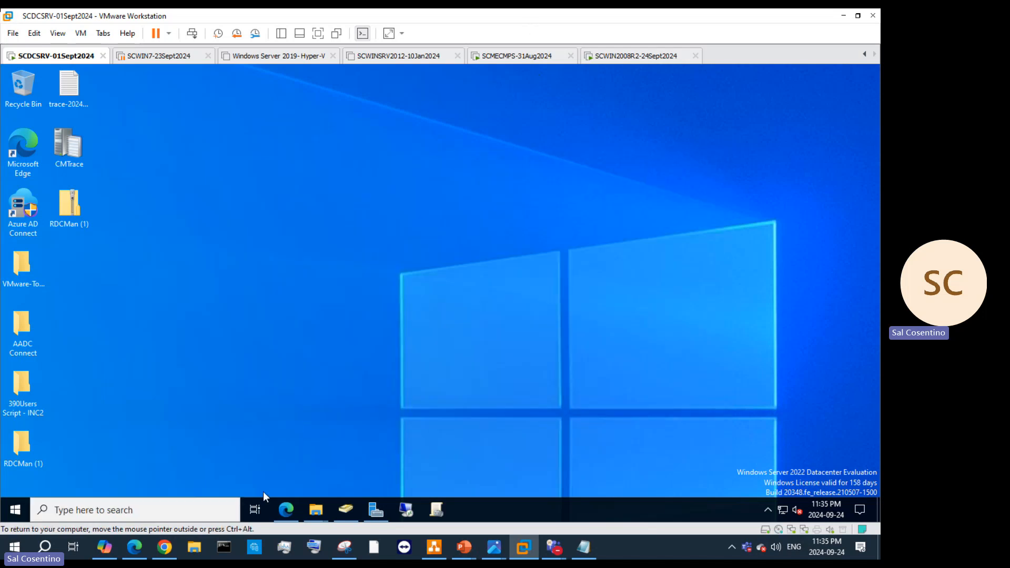
left_click(159, 510)
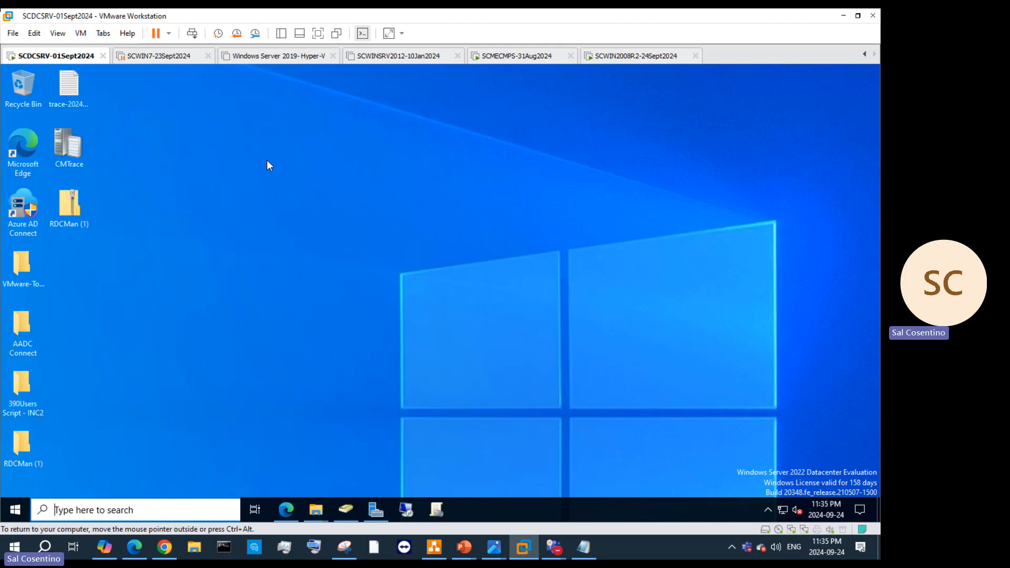
- In the SCWIN2008R2-24Sept2024 guest, review Action Center's security status and the optional Windows updates, then close the window
left_click(619, 55)
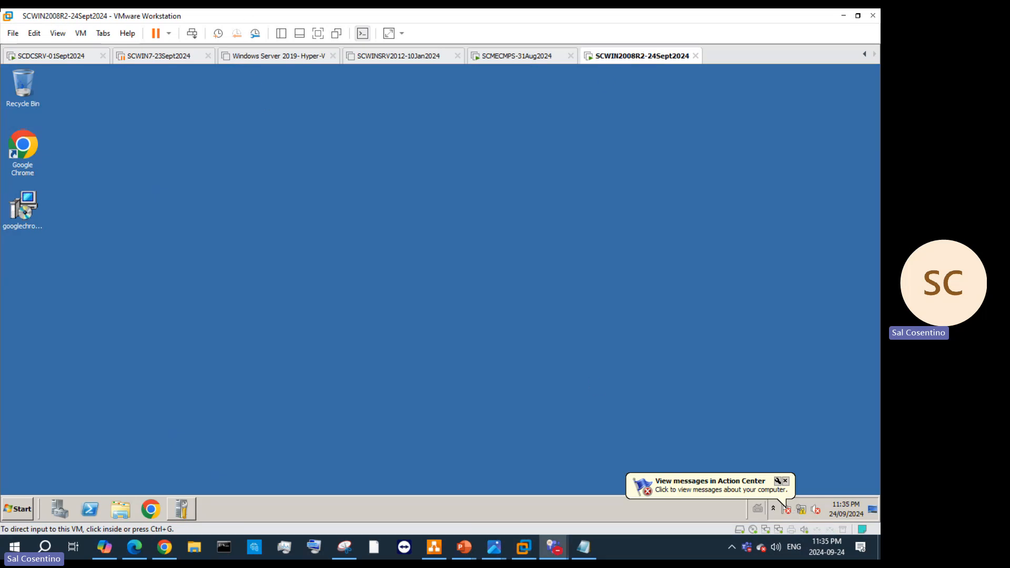
left_click(797, 511)
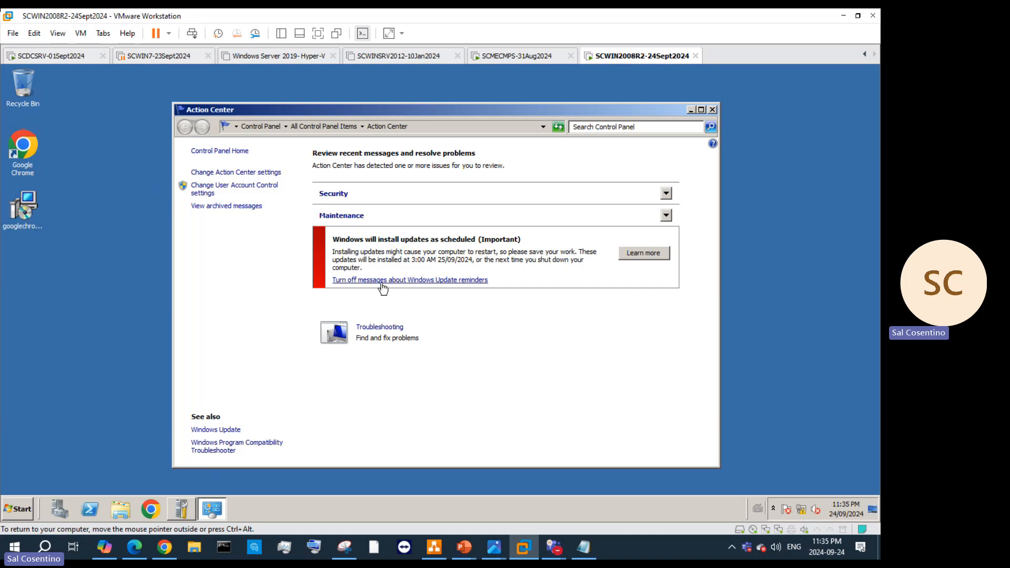
left_click(665, 194)
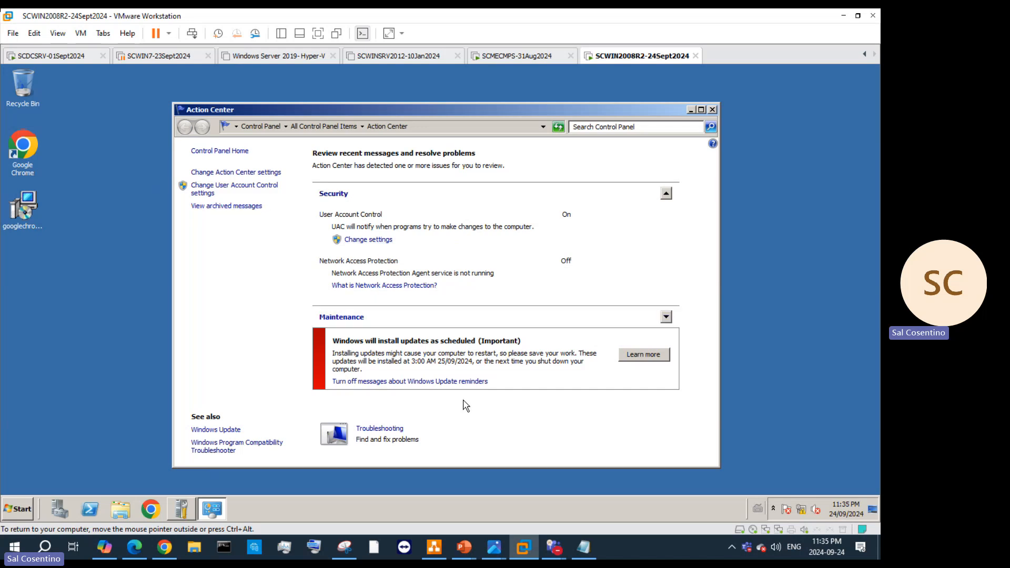
left_click(229, 430)
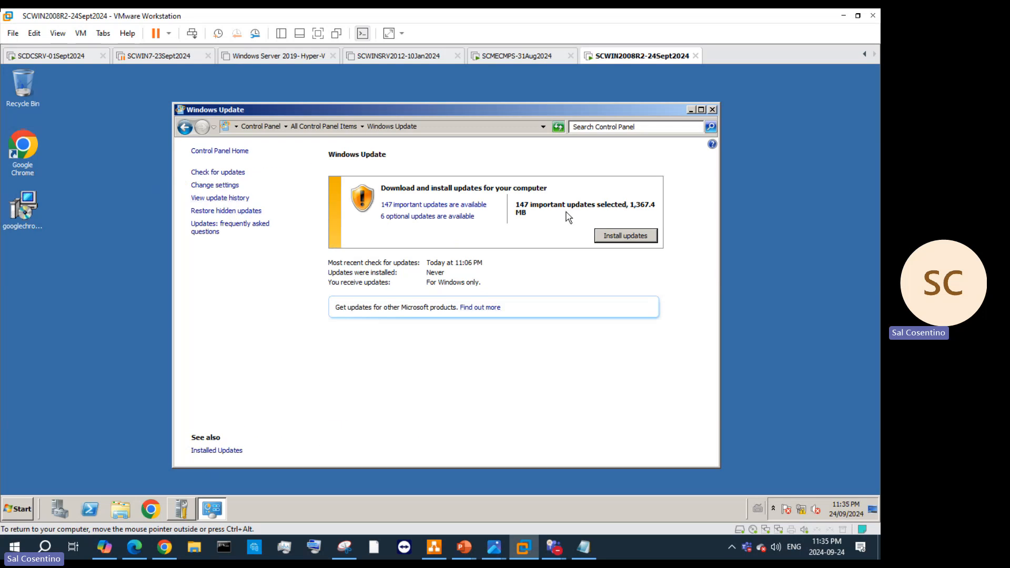
left_click(429, 216)
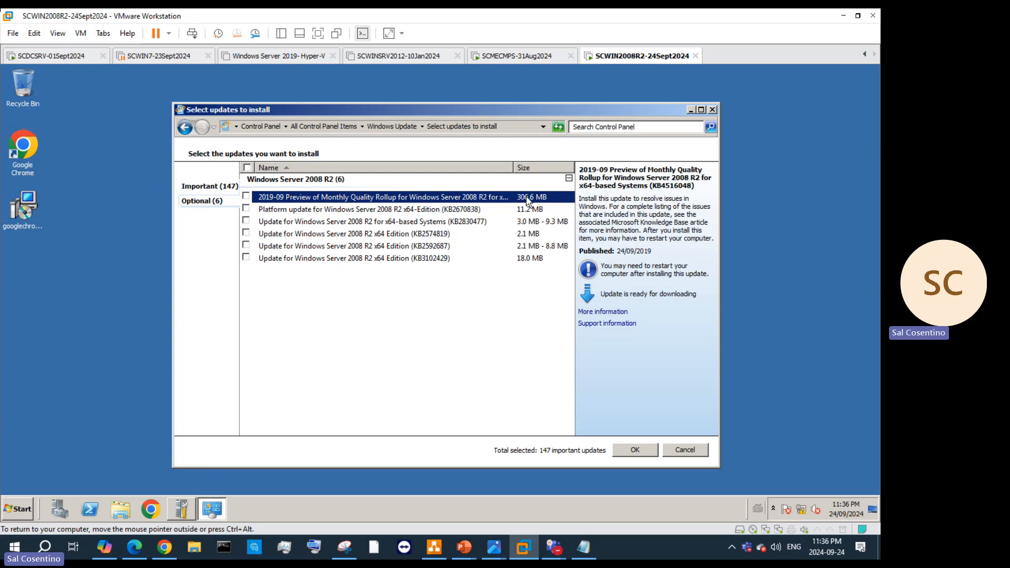
left_click(712, 109)
- Minimize the Configuration Manager console on the SCMECMPS-31Aug2024 virtual machine and return to SCWIN2008R2-24Sept2024
left_click(499, 56)
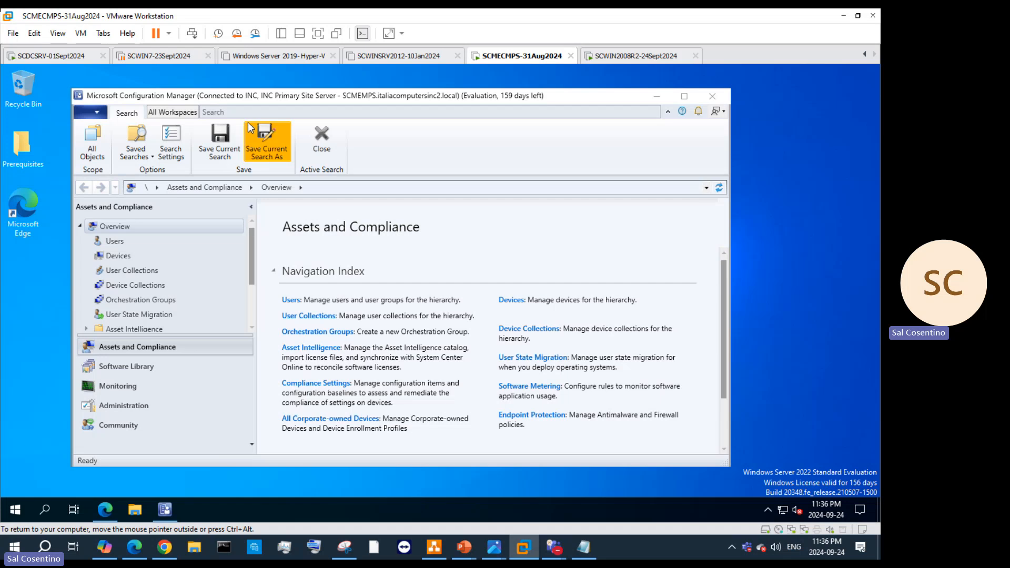
left_click(656, 99)
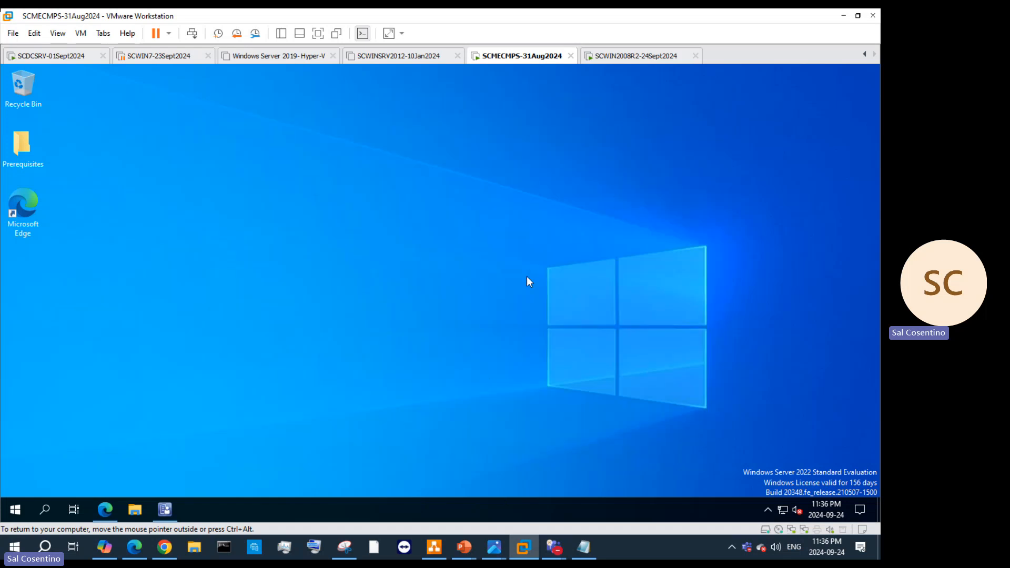
left_click(649, 62)
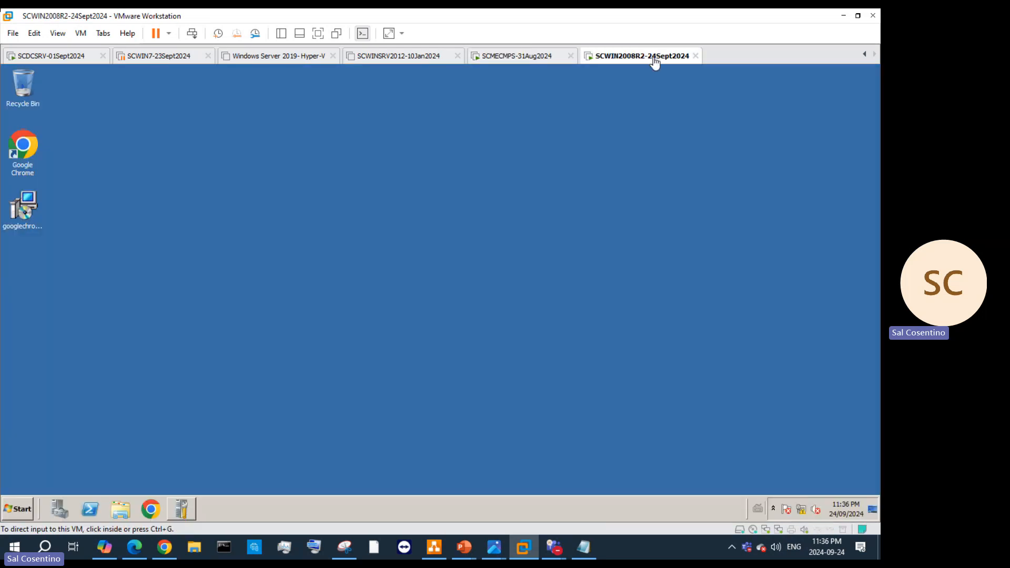
- Check the hidden notification icons, view the DHCP Server role's IPv4 contents in Server Manager, then minimize it
left_click(772, 509)
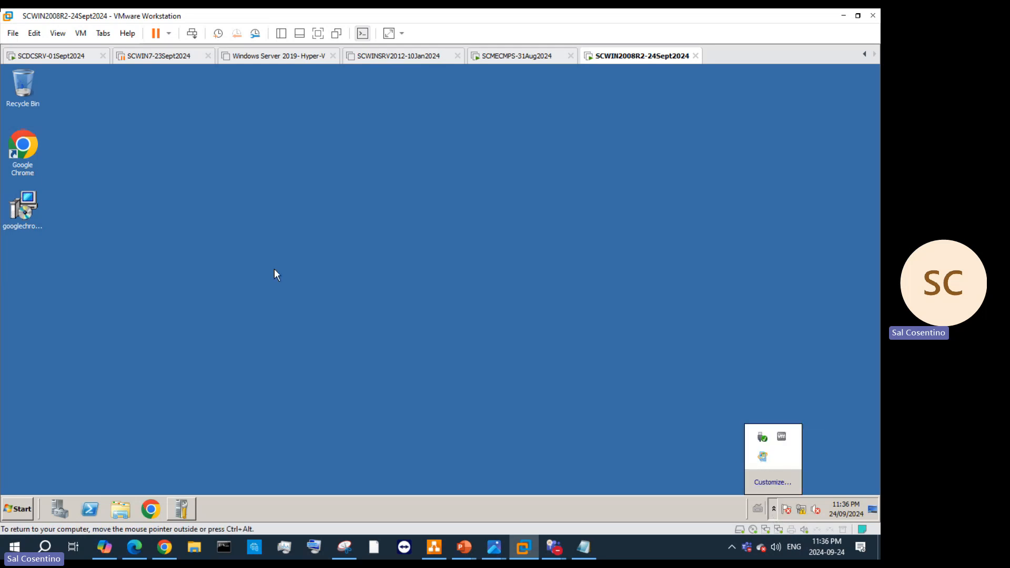
left_click(57, 502)
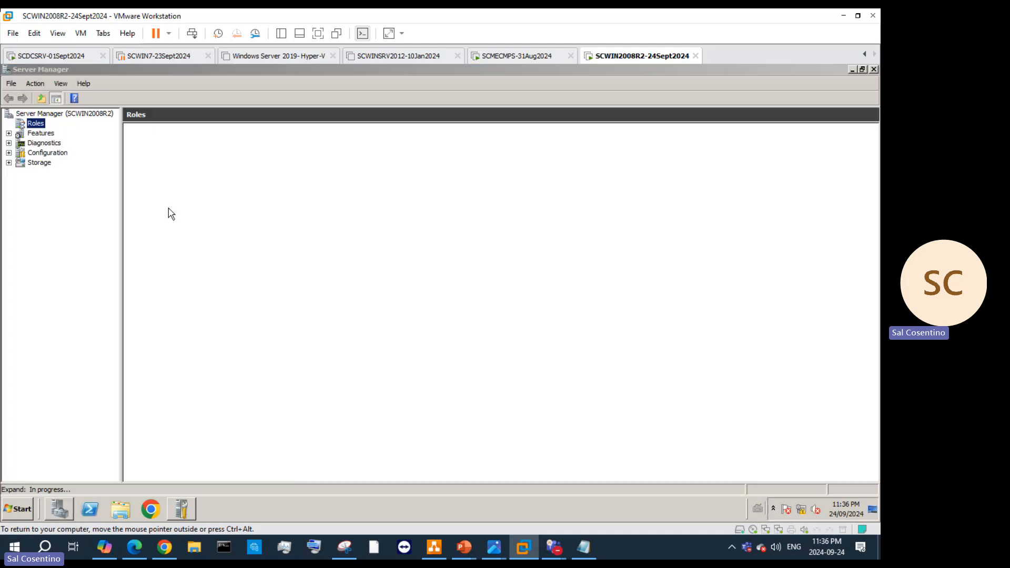
left_click(8, 124)
left_click(38, 135)
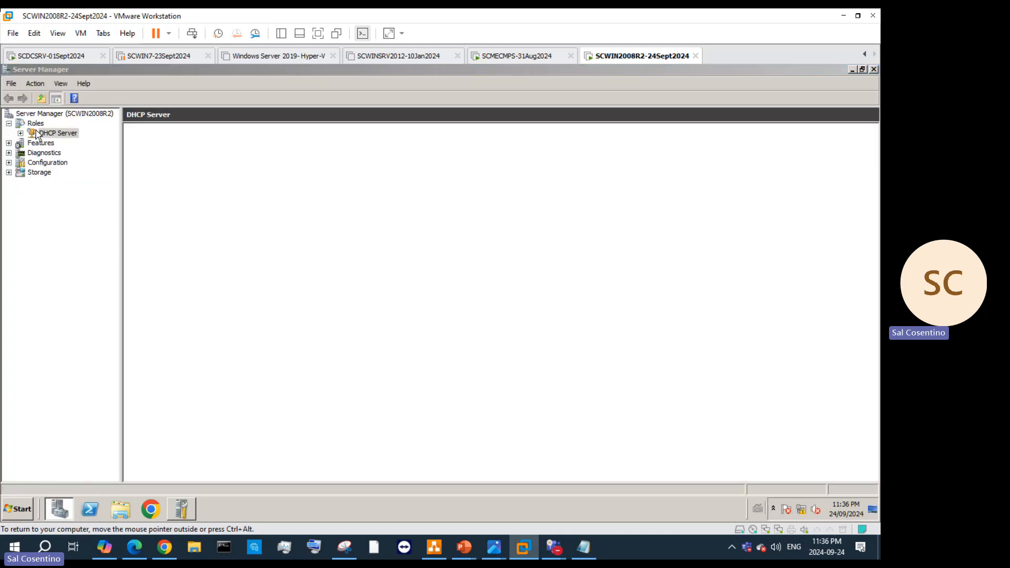
left_click(54, 144)
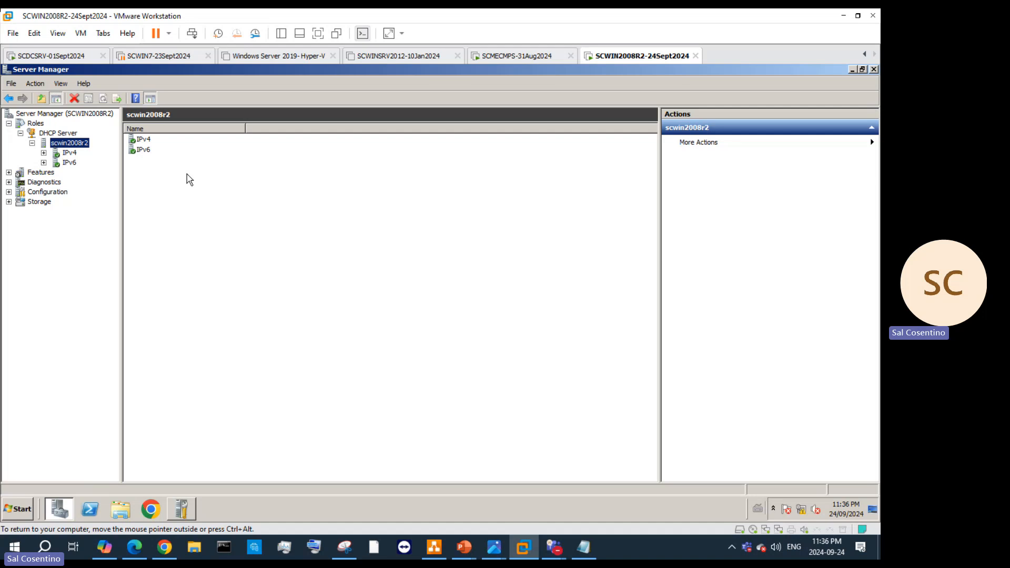
double_click(141, 141)
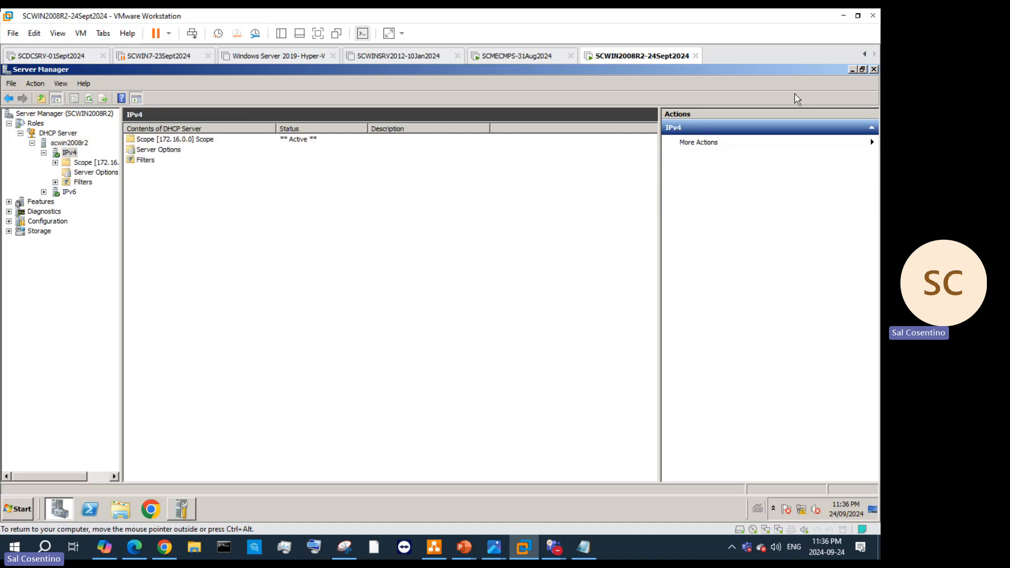
left_click(852, 69)
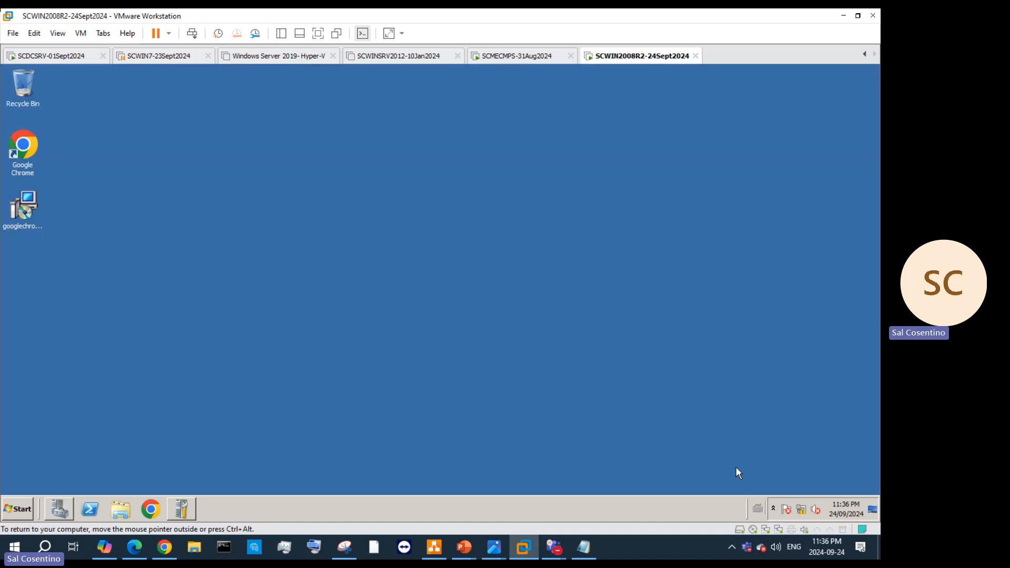